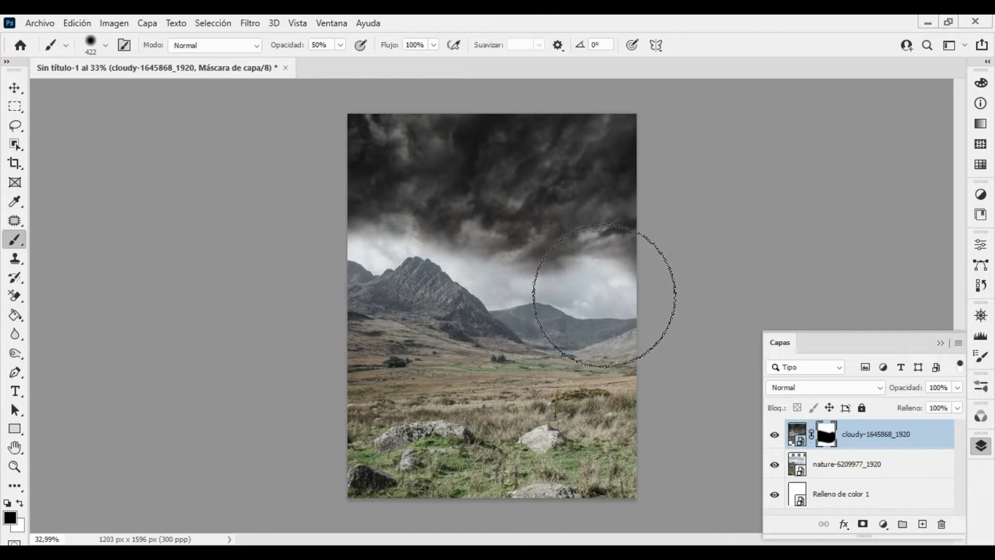
Blend the storm clouds into the mountain skyline by painting black and white on the cloud layer's mask with a soft 50% opacity brush
mouse_move(596, 311)
mouse_down()
mouse_move(502, 286)
mouse_move(356, 245)
mouse_up()
mouse_move(630, 259)
mouse_down()
mouse_move(603, 247)
mouse_move(586, 252)
mouse_up()
key(x)
mouse_move(378, 207)
mouse_down()
mouse_move(492, 235)
mouse_move(503, 257)
mouse_move(564, 266)
mouse_move(591, 230)
mouse_move(608, 281)
mouse_up()
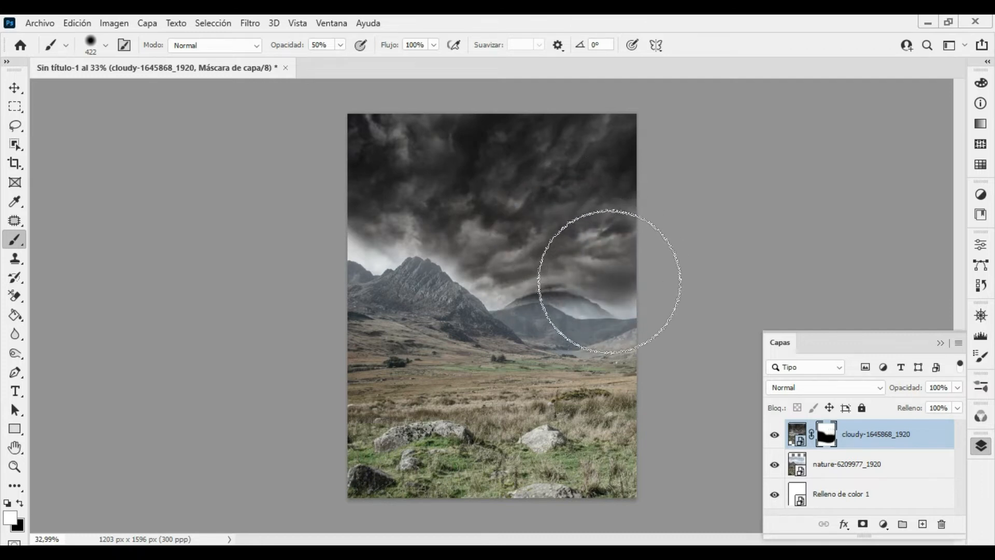
key(x)
mouse_move(564, 342)
mouse_down()
mouse_move(553, 337)
mouse_move(540, 334)
mouse_move(609, 352)
mouse_move(488, 322)
mouse_up()
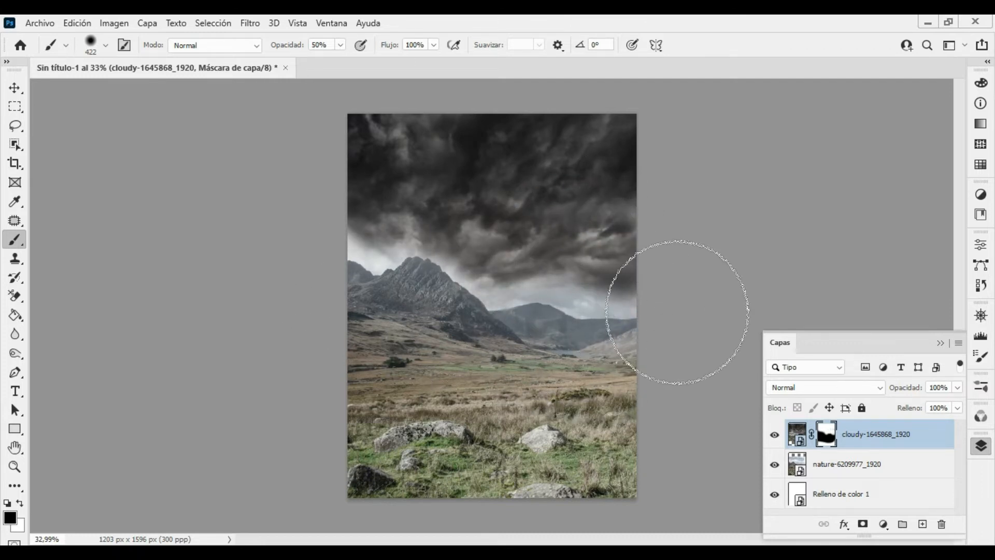
key(v)
click(147, 184)
key(x)
key(z)
drag(651, 311, 555, 287)
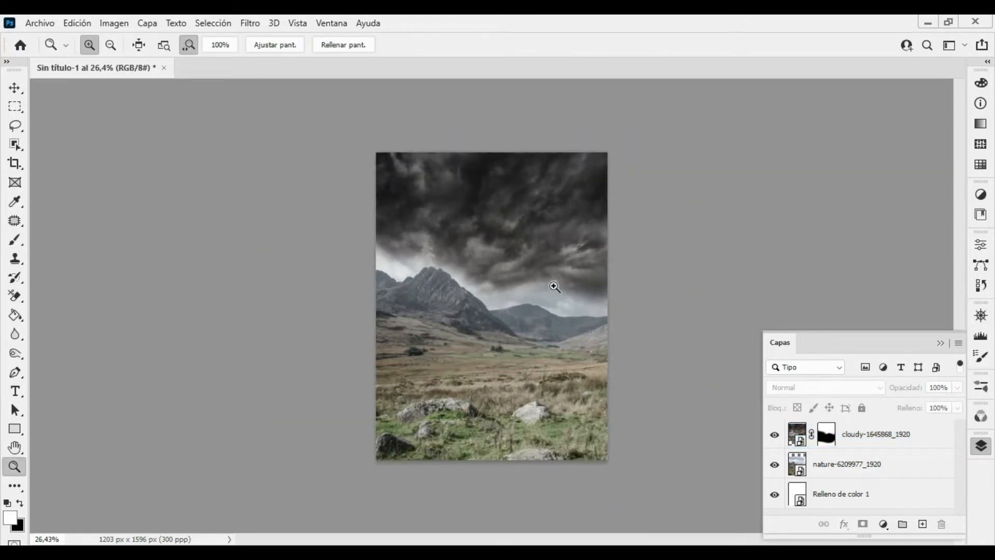
drag(544, 327, 578, 249)
key(v)
click(524, 269)
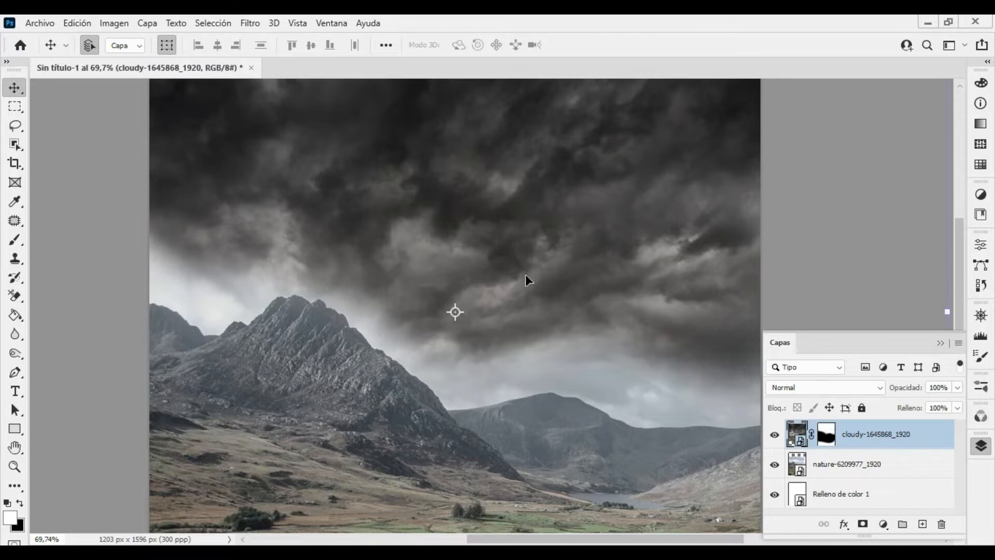
drag(558, 291, 540, 285)
Place the moon photo as a new top layer, scale it to about 21.44% and move it up into the sky
key(ctrl+shift+p)
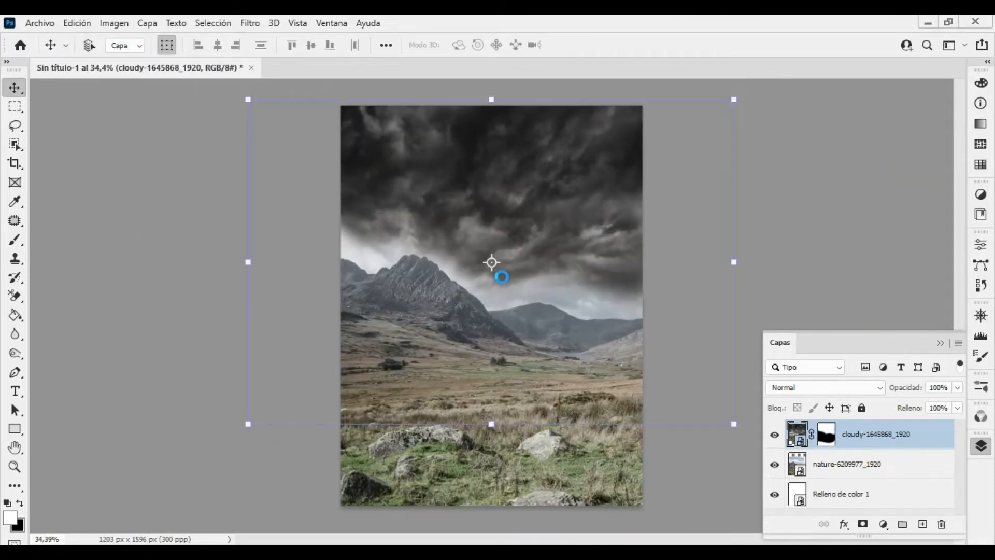
click(353, 234)
double_click(368, 280)
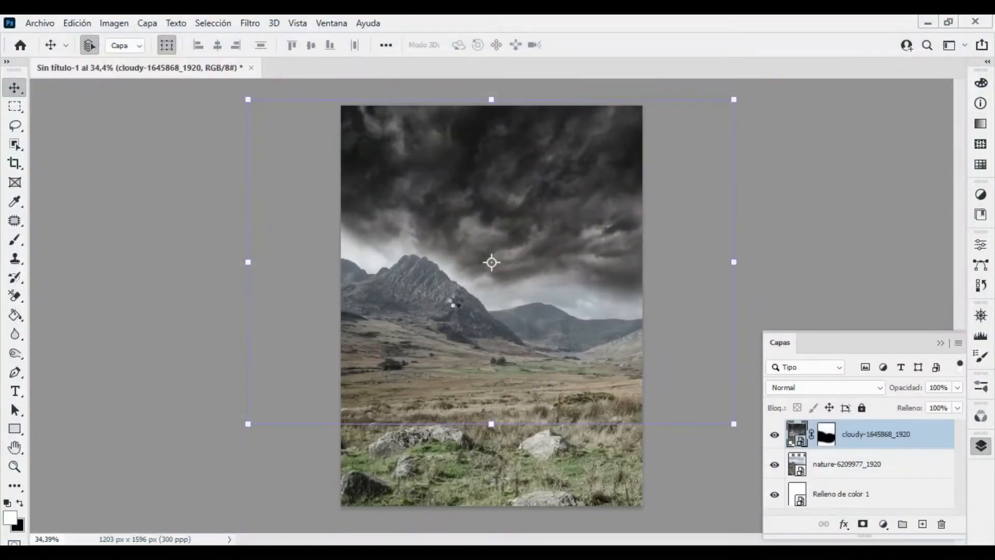
drag(641, 304, 716, 305)
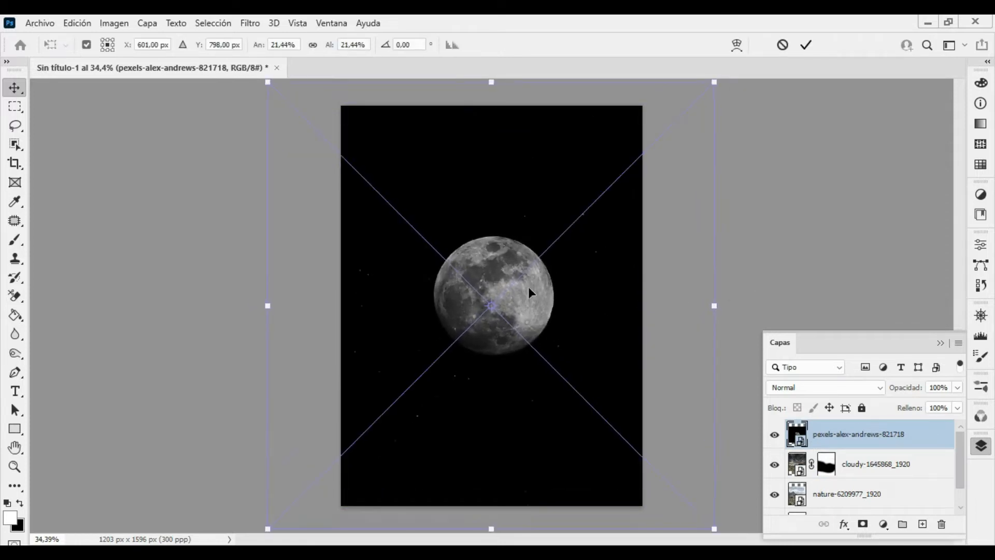
drag(528, 287, 528, 240)
click(807, 45)
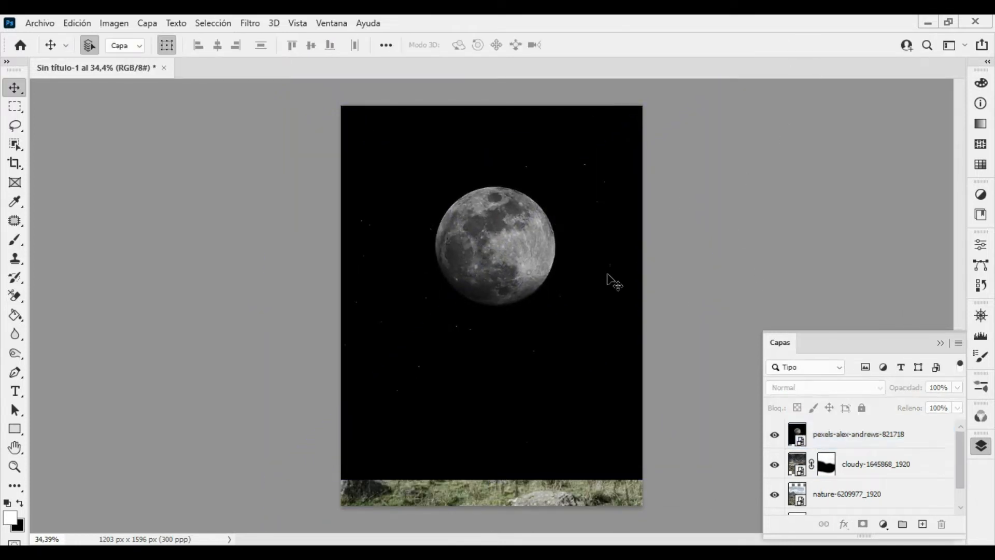
Select the black background around the moon with the Magic Wand and hide it with an inverted layer mask
key(w)
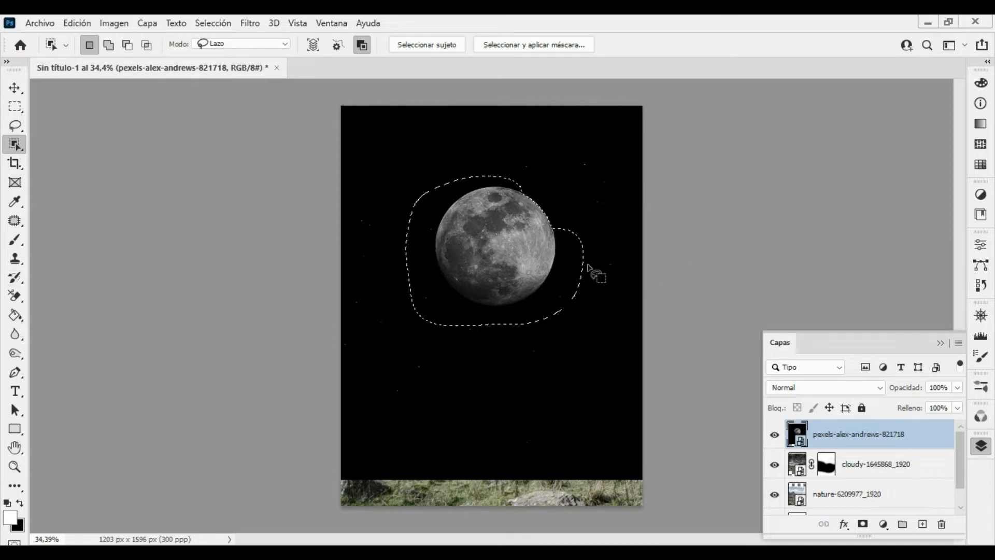
key(ctrl+d)
key(shift+w)
key(shift+w)
click(457, 193)
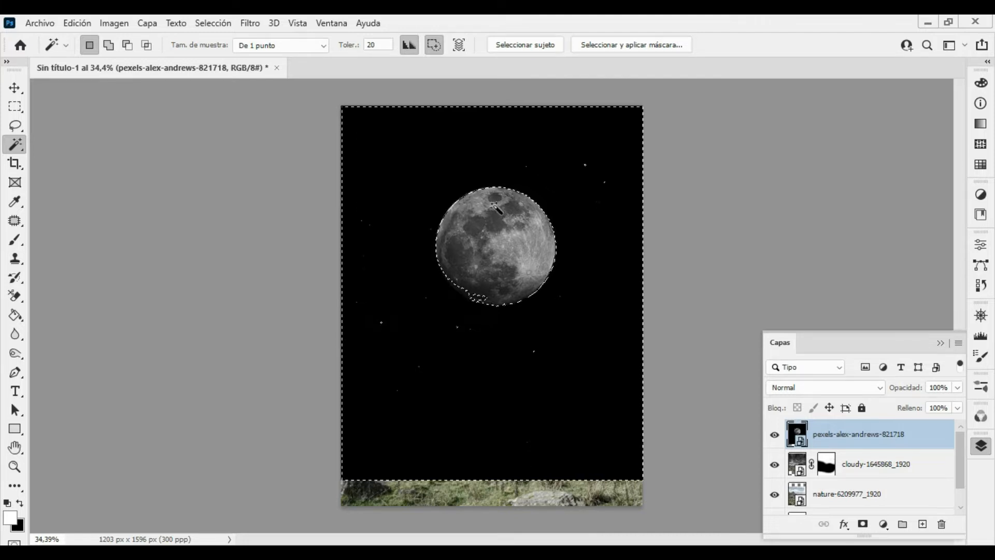
click(862, 524)
key(ctrl+z)
alt+click(863, 523)
Move the moon slightly left, just above the main peak, and set its layer's blend mode to Trama
key(v)
drag(528, 235, 498, 231)
click(829, 388)
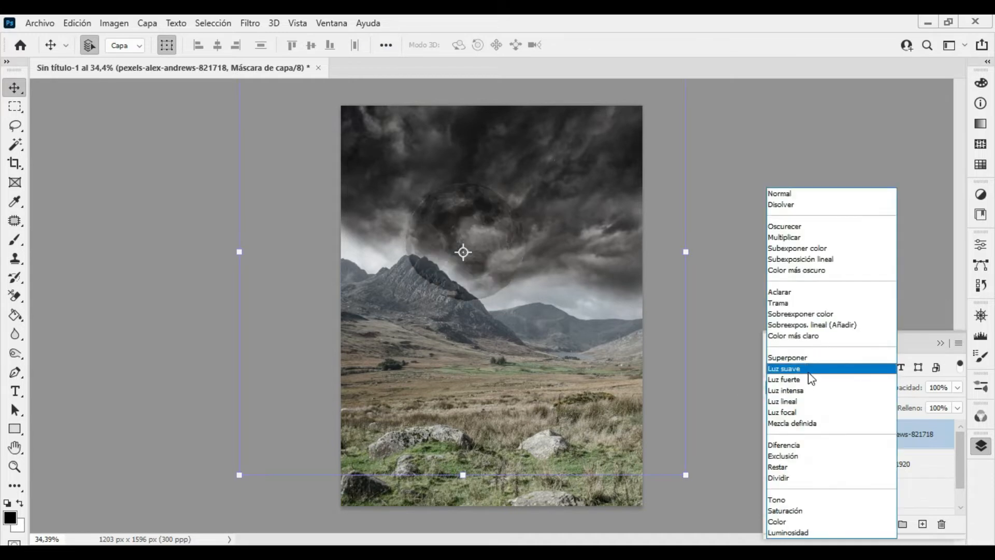
click(801, 303)
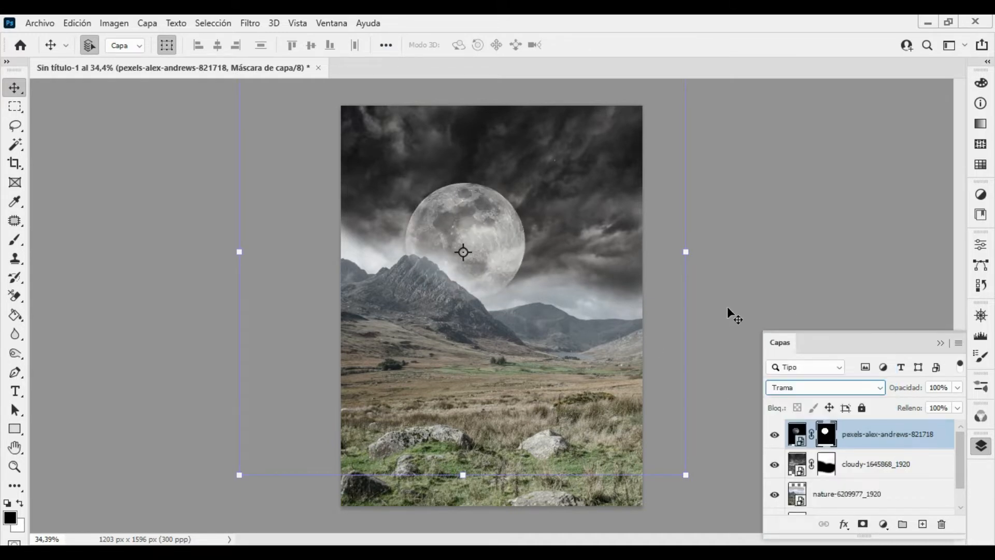
Fade the lower part of the moon behind the mountain by painting black on its mask with a soft 50% opacity brush
ctrl+click(551, 315)
click(871, 446)
click(826, 434)
key(x)
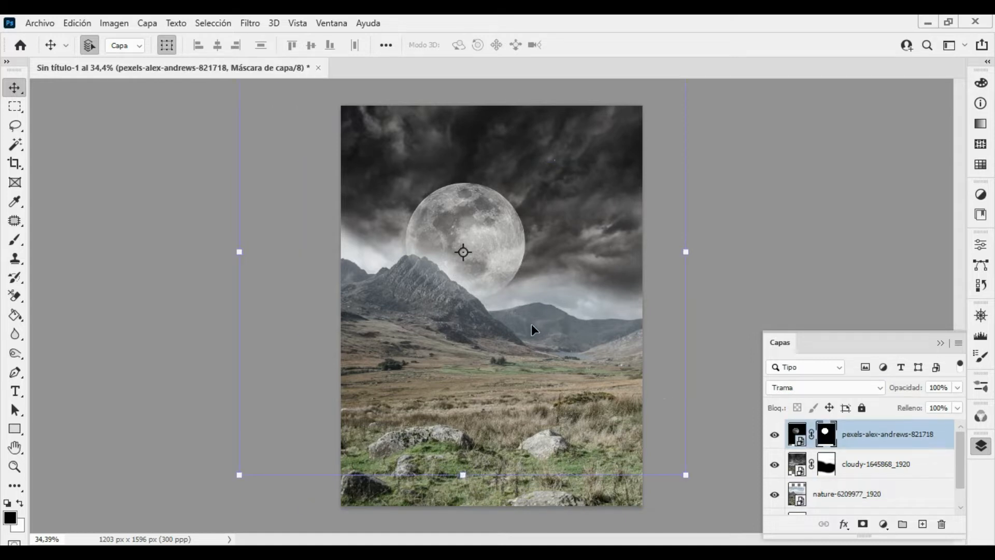
key(b)
drag(428, 329, 429, 326)
key(1)
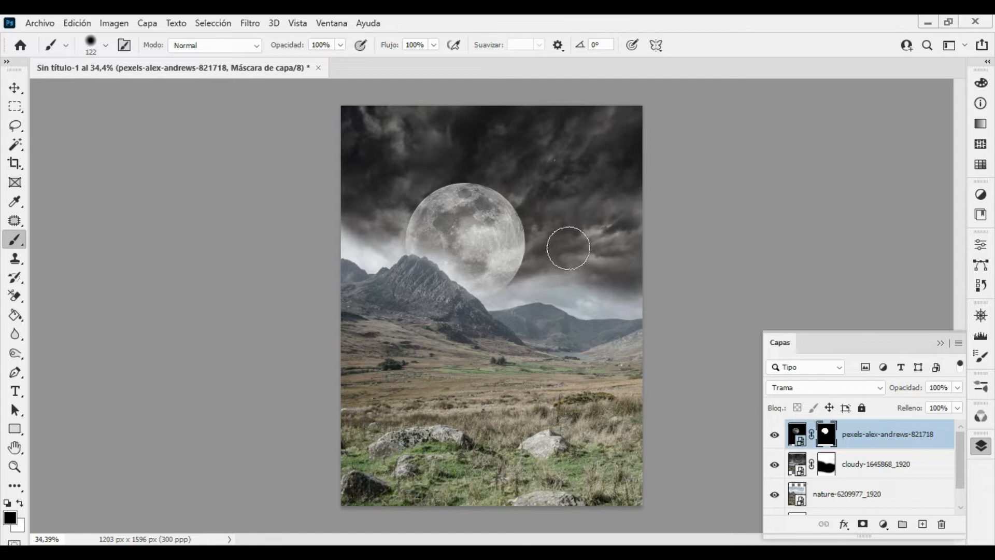
mouse_move(568, 248)
mouse_down()
mouse_move(544, 235)
mouse_move(540, 249)
mouse_move(439, 267)
mouse_move(393, 246)
mouse_move(404, 233)
mouse_move(394, 290)
mouse_up()
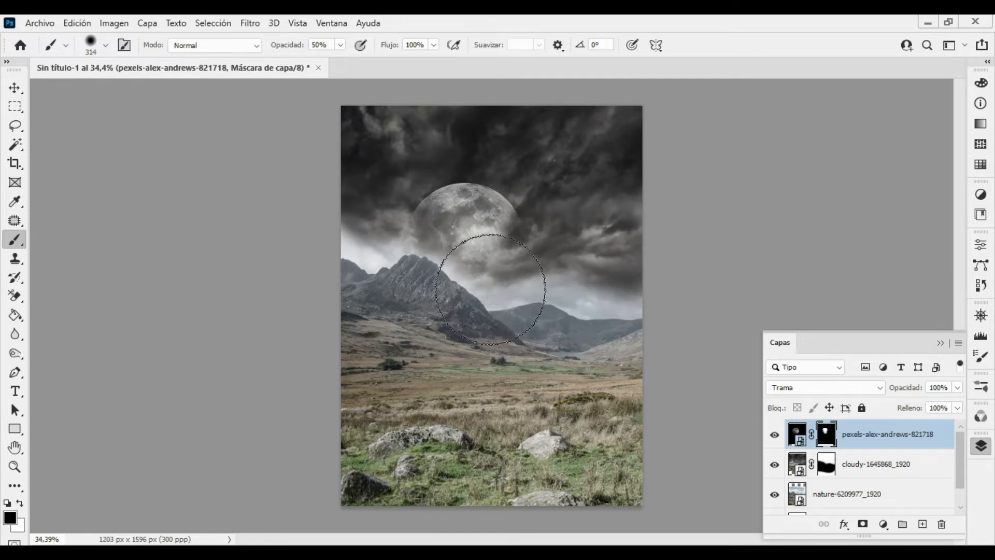
Rotate the moon about 5° clockwise and shift it slightly left with Free Transform
key(ctrl+t)
drag(624, 319, 589, 318)
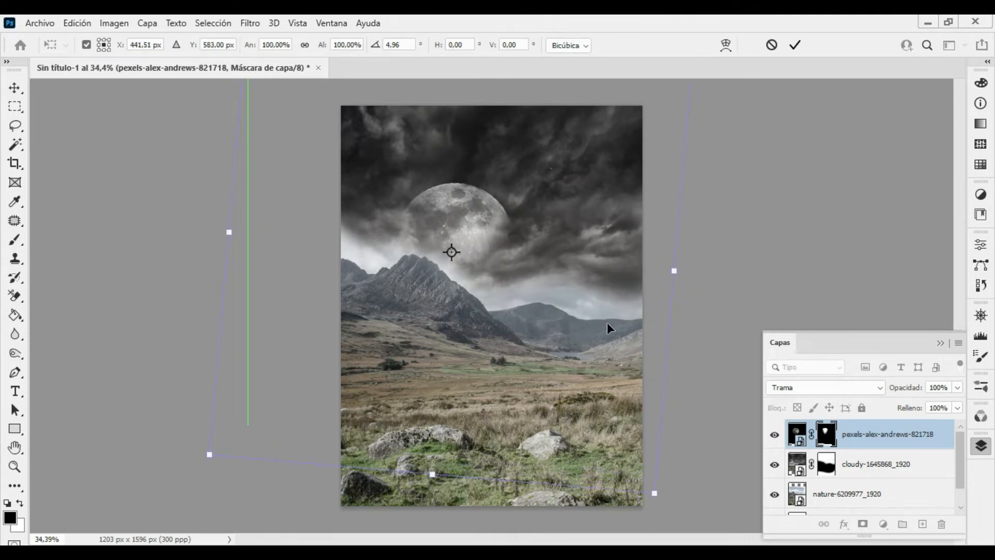
click(799, 49)
click(708, 268)
key(ctrl+space)
drag(667, 309, 613, 315)
drag(510, 325, 527, 325)
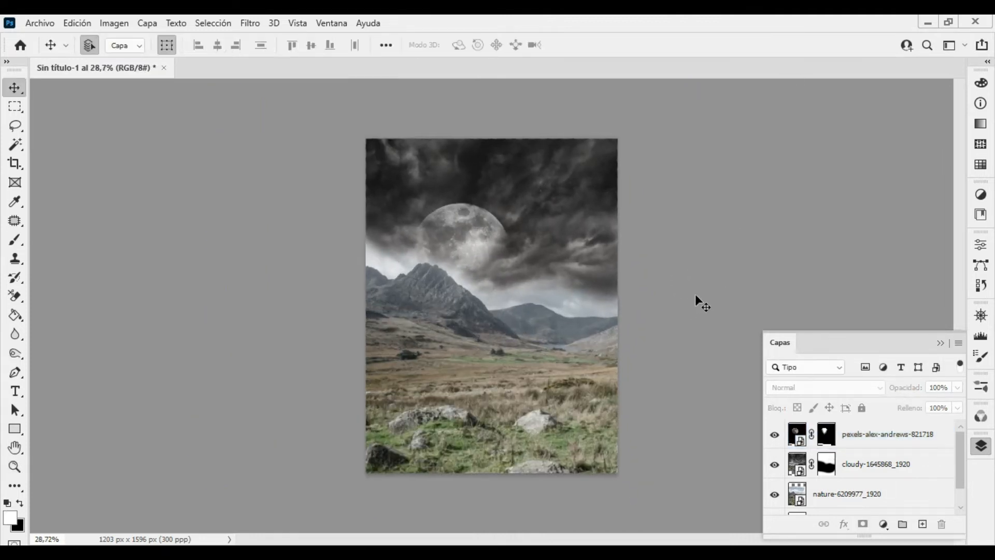
Group all the layers, from the moon layer down to Relleno de color 1
click(897, 445)
scroll(956, 480, down, 1)
shift+click(893, 480)
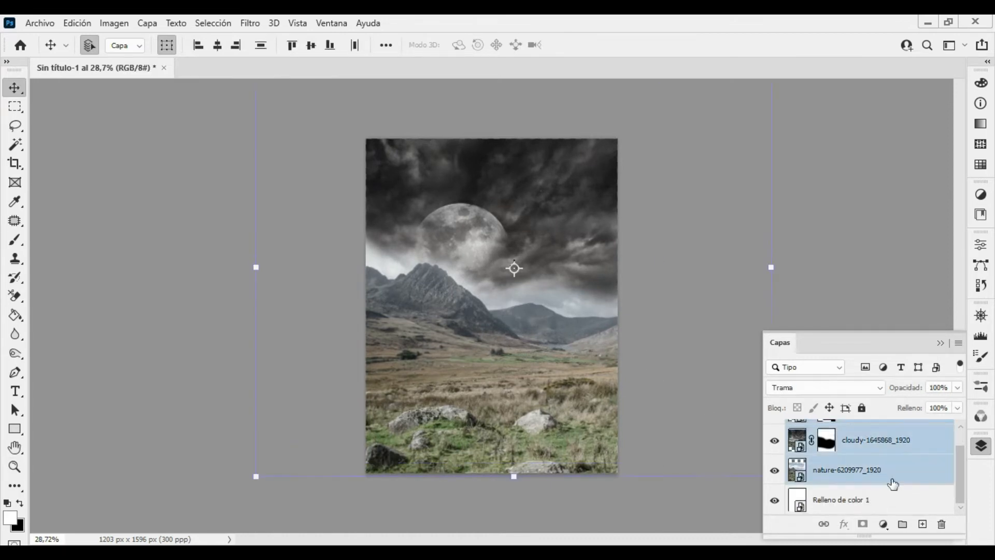
shift+click(888, 503)
key(ctrl+g)
Add a Curves adjustment above the group, lower its darker tones from input 84 to about output 55, and clip it to the group
click(884, 524)
click(919, 334)
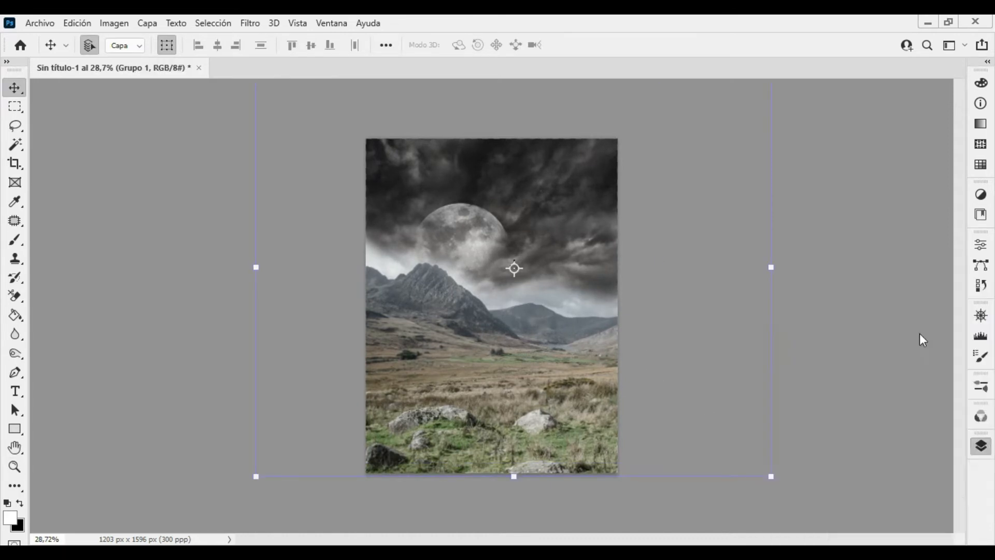
drag(857, 418, 854, 436)
drag(910, 365, 909, 360)
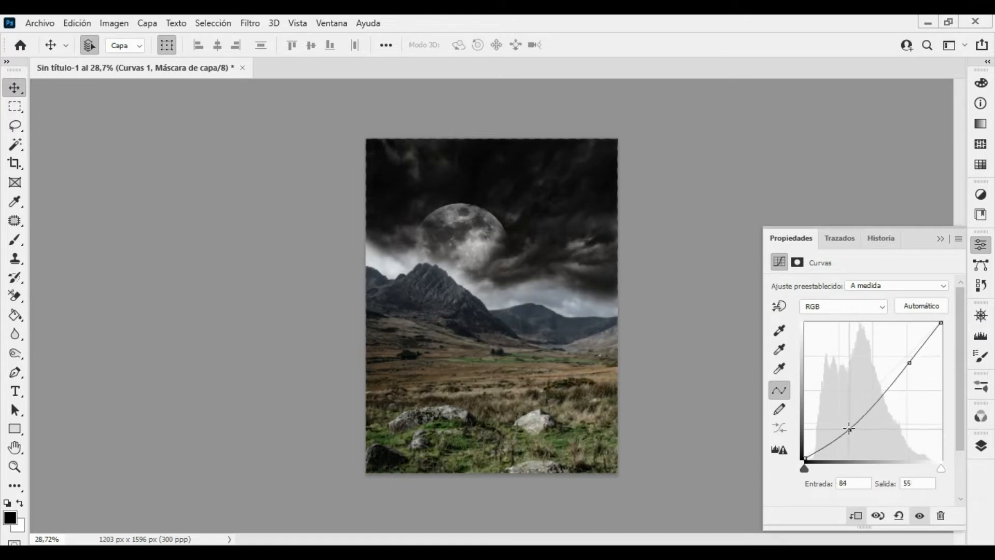
drag(849, 428, 848, 427)
click(984, 447)
click(813, 460)
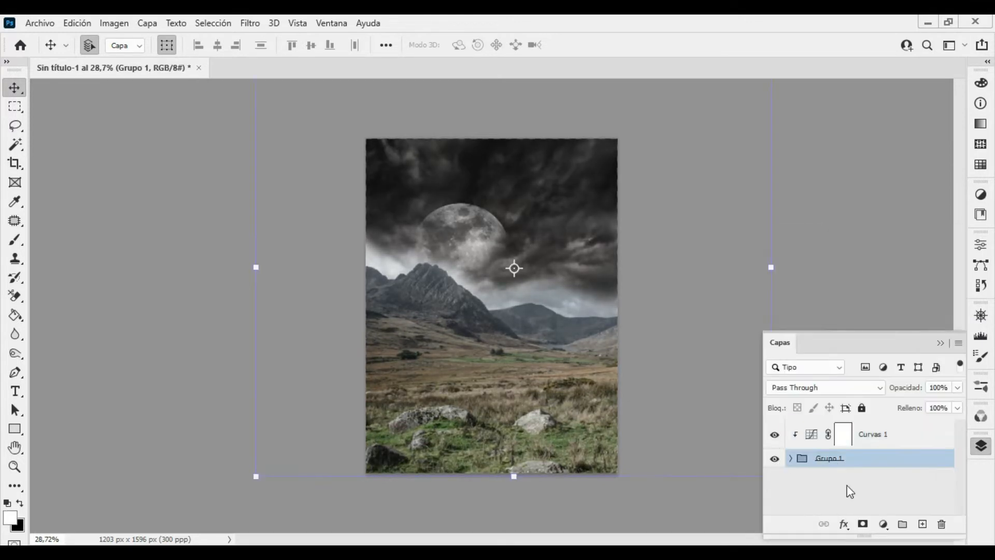
Inside the group, add a Curves adjustment above the nature-6209977_1920 layer and pull its darker tones down to darken the landscape
click(791, 458)
scroll(955, 460, down, 3)
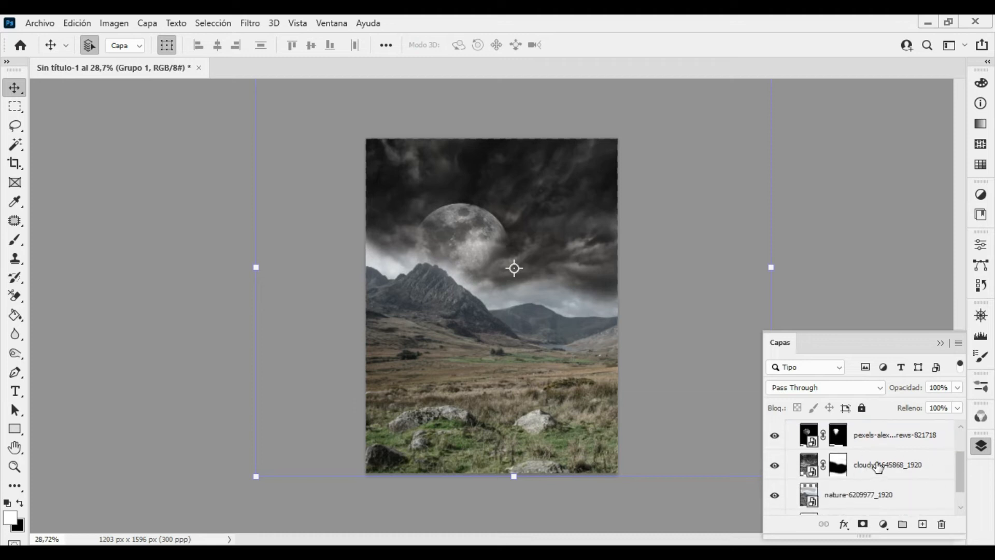
click(856, 474)
click(860, 495)
click(884, 524)
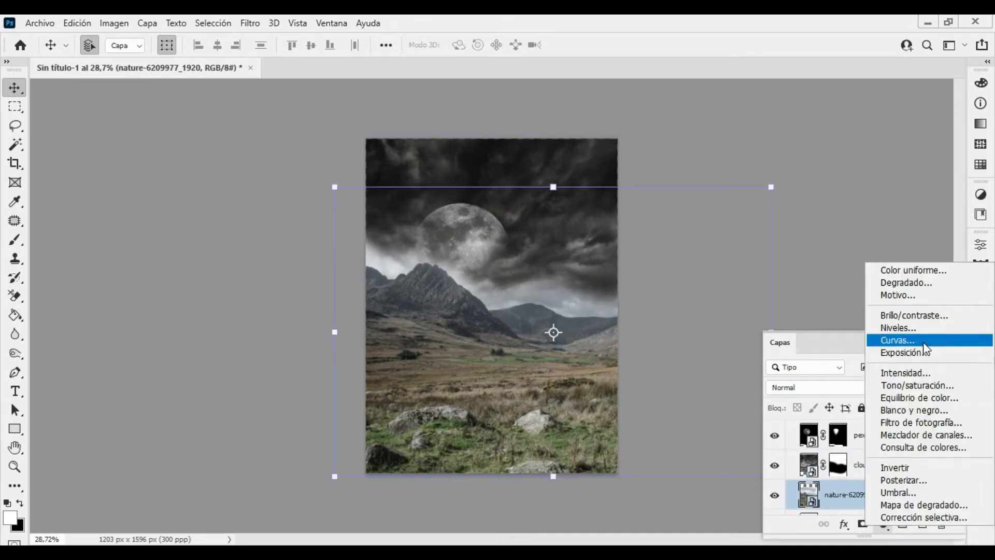
click(884, 340)
drag(851, 413, 850, 441)
drag(851, 442, 851, 442)
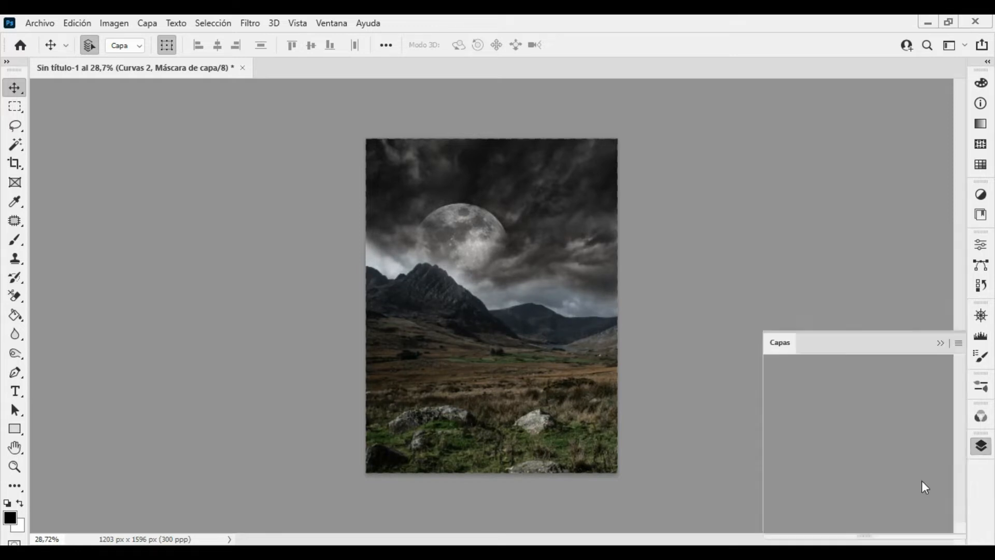
Add a Levels adjustment above the landscape's curves with the midtone value at about 0.76
click(884, 524)
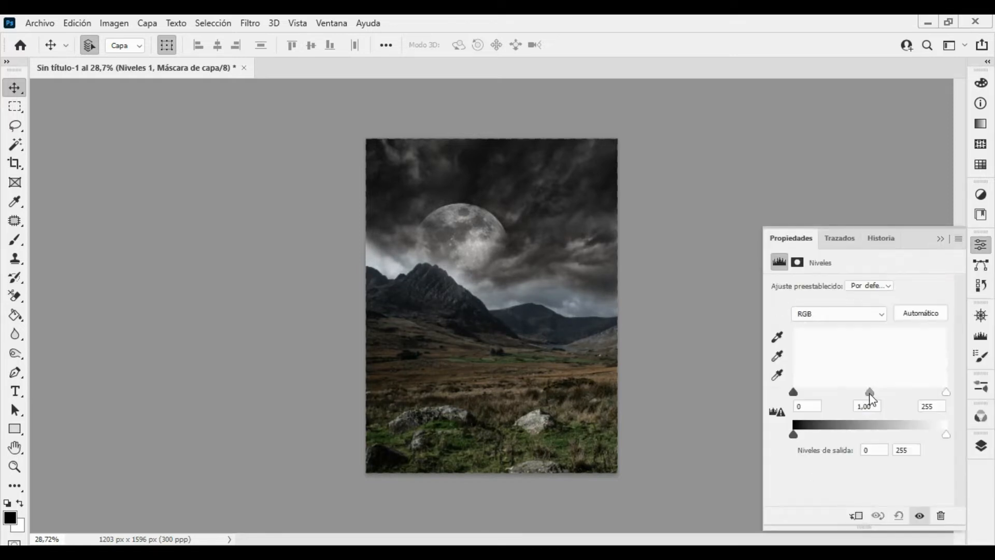
mouse_move(868, 397)
mouse_down()
mouse_move(856, 397)
mouse_move(887, 401)
mouse_up()
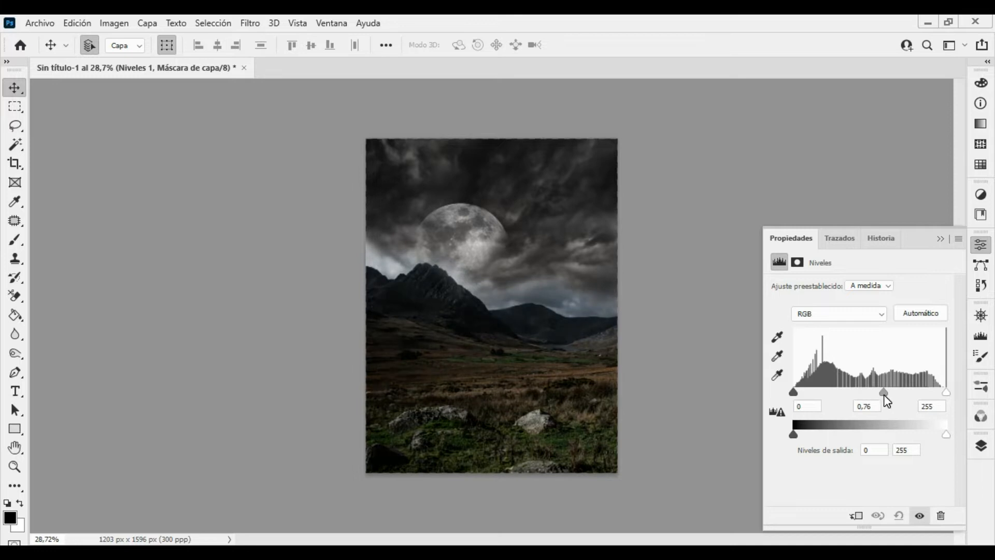
click(981, 446)
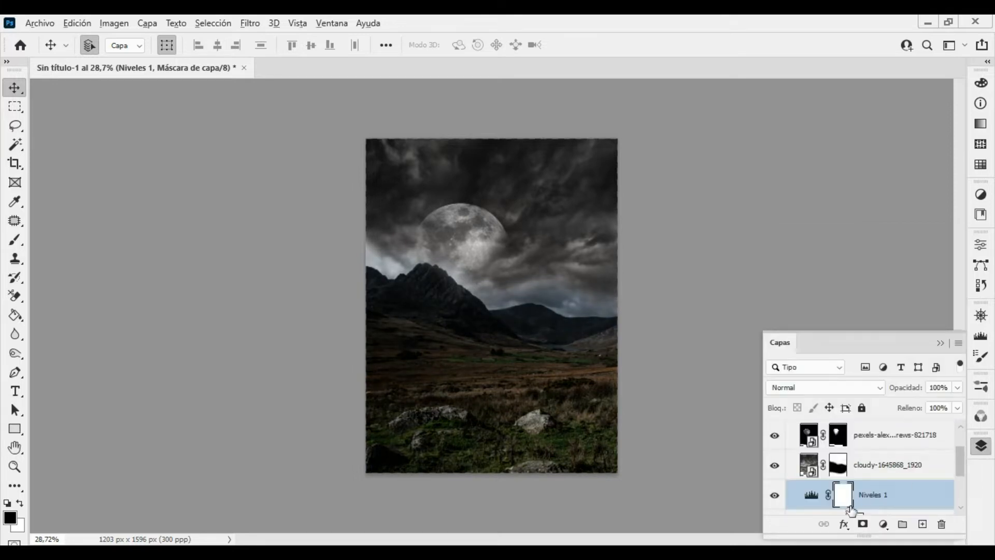
Add a Brightness/Contrast adjustment with brightness -42 and contrast 12, clipped to the landscape layers
click(883, 524)
click(925, 315)
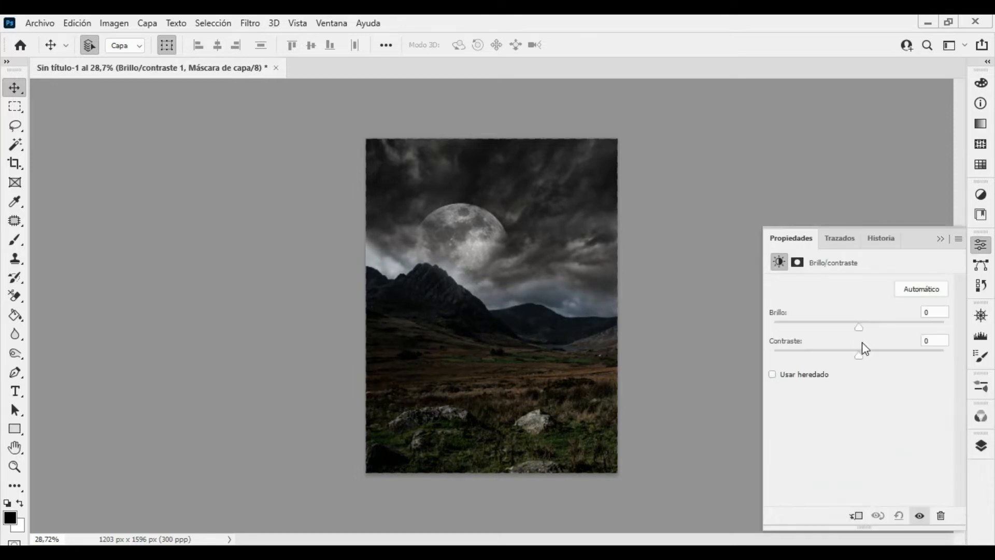
mouse_move(856, 328)
mouse_down()
mouse_move(866, 329)
mouse_move(845, 329)
mouse_up()
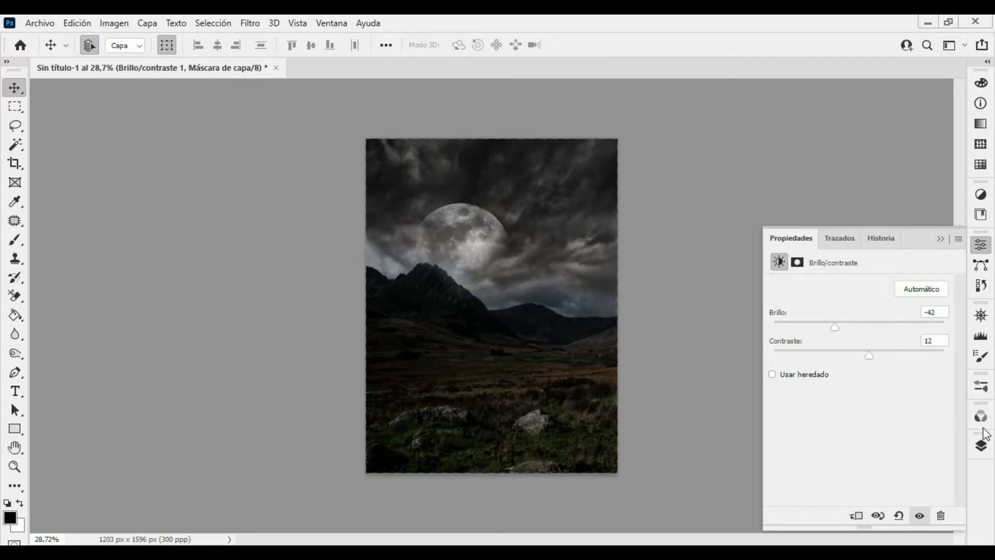
click(982, 445)
alt+click(856, 505)
Reopen the Niveles 1 adjustment and lighten its midtones slightly
scroll(850, 470, down, 2)
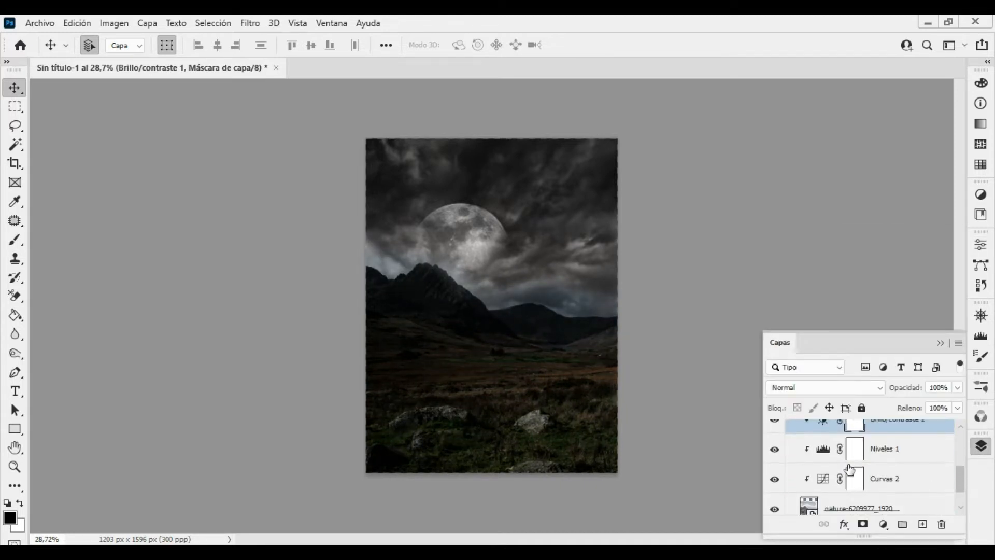
double_click(828, 452)
drag(888, 390, 874, 389)
click(978, 448)
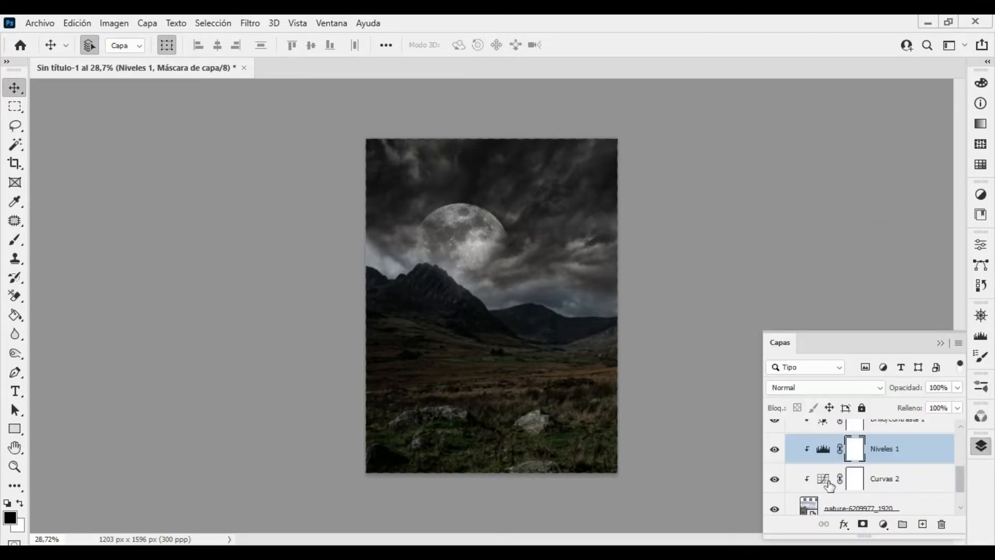
Reshape the Curvas 2 adjustment by moving its control point toward the midtones
double_click(827, 482)
drag(848, 441, 875, 423)
click(981, 445)
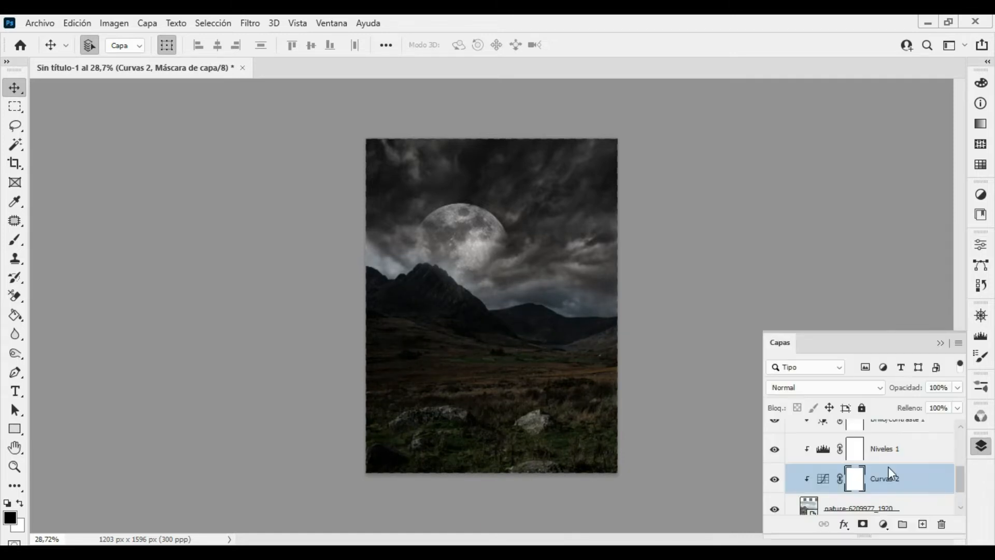
Add a Hue/Saturation adjustment above Curvas 2 and set the cyans to saturation -100 and luminosity -100
click(883, 524)
click(916, 380)
click(862, 307)
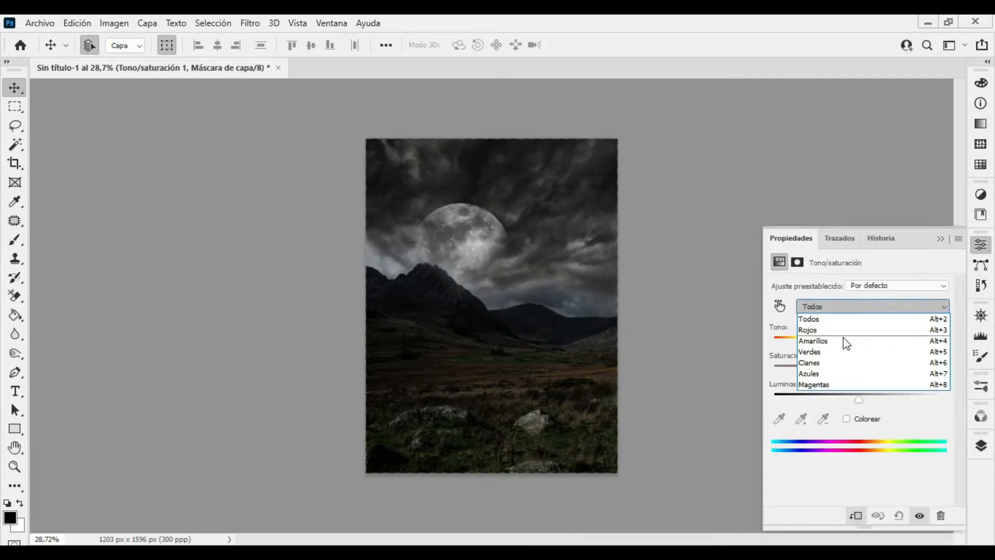
click(828, 362)
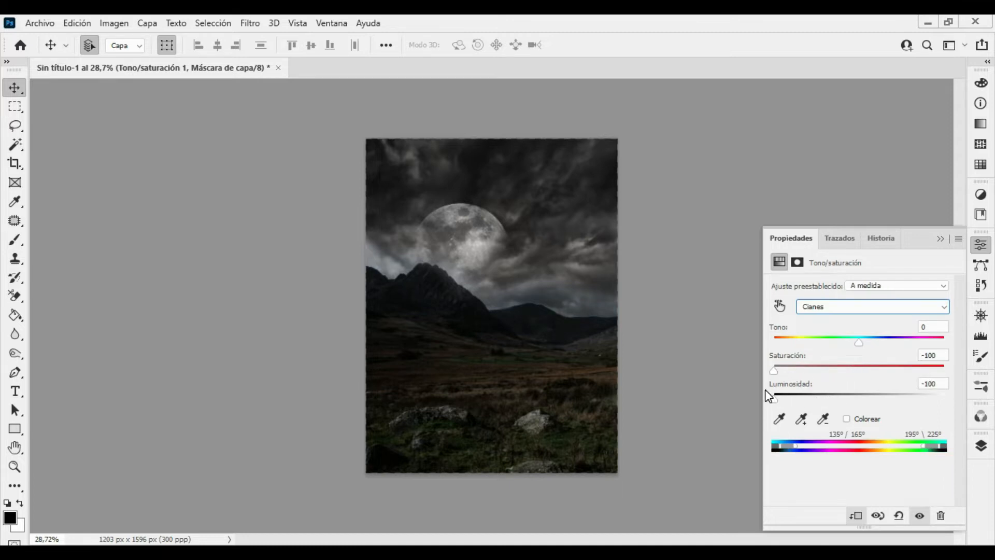
click(979, 449)
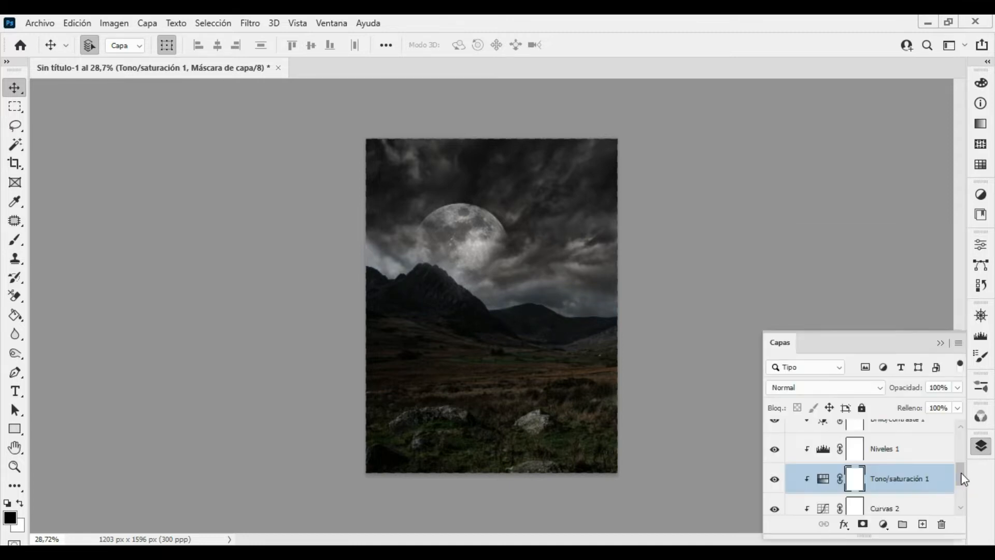
Reopen the Tono/saturación 1 adjustment and set the blues to hue +15, saturation +80 and luminosity -78
scroll(957, 474, down, 2)
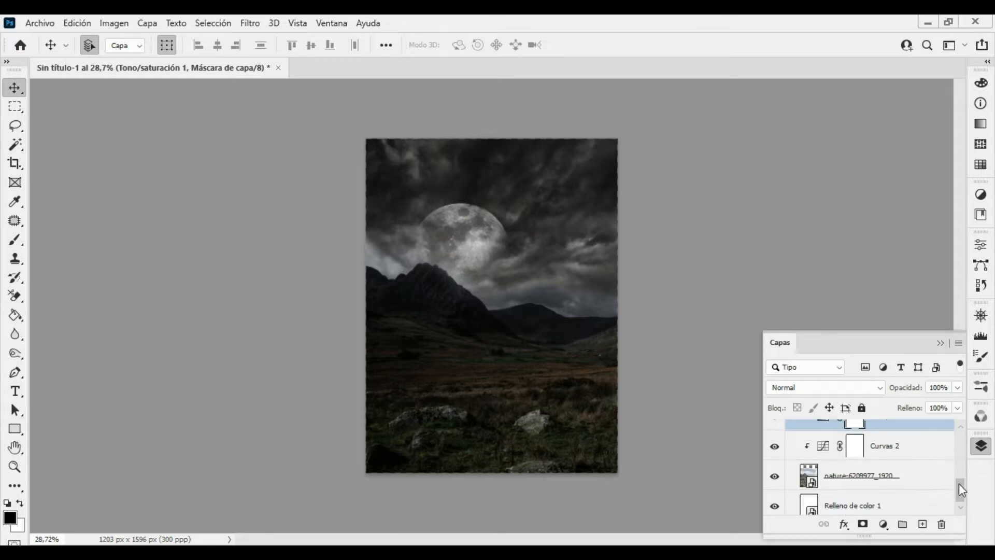
scroll(959, 490, up, 1)
double_click(826, 454)
click(872, 311)
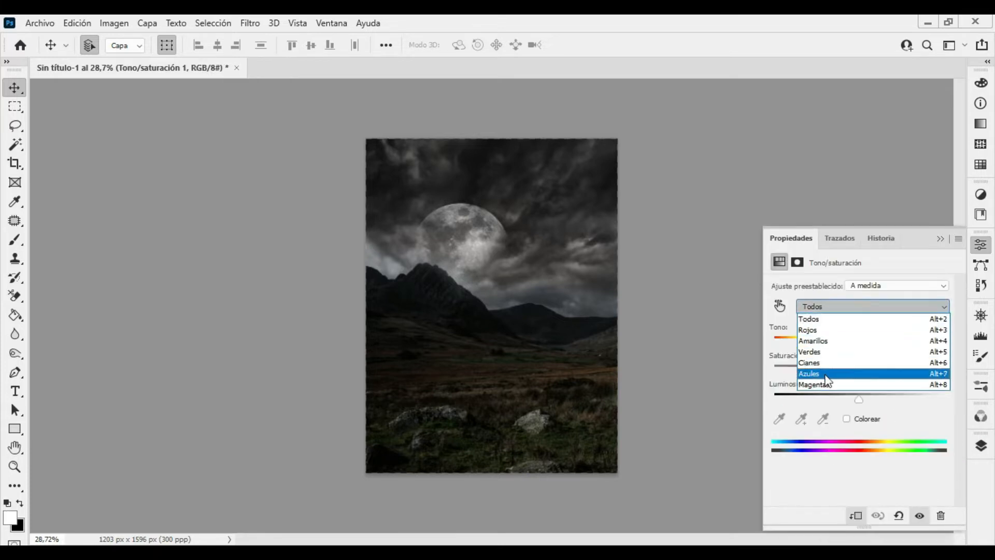
click(857, 373)
drag(808, 371, 780, 371)
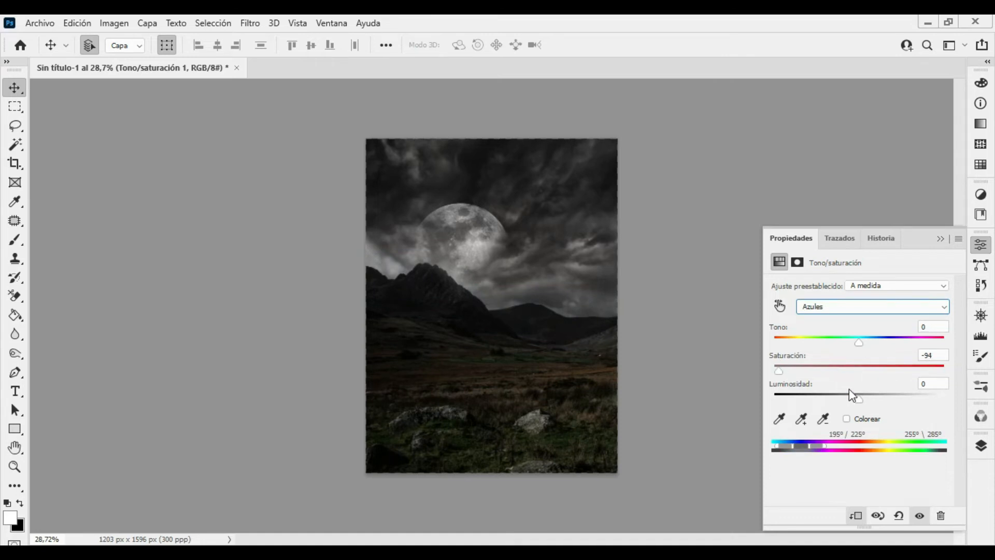
drag(858, 398, 815, 399)
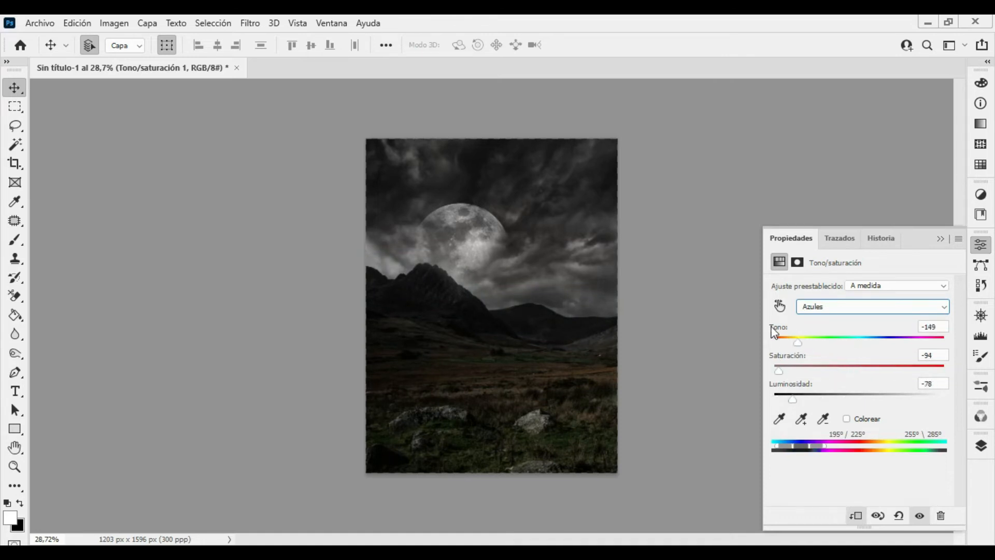
drag(780, 373, 929, 381)
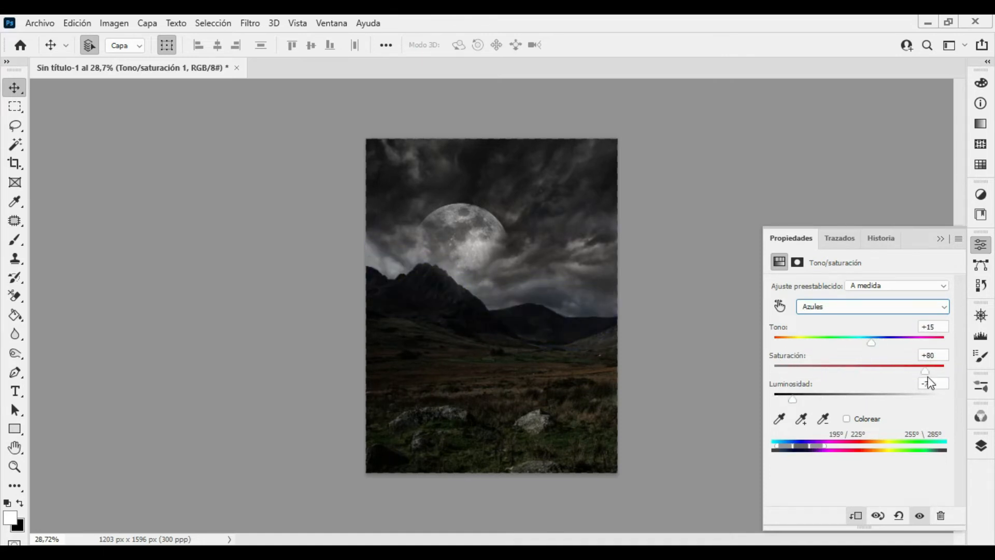
click(981, 447)
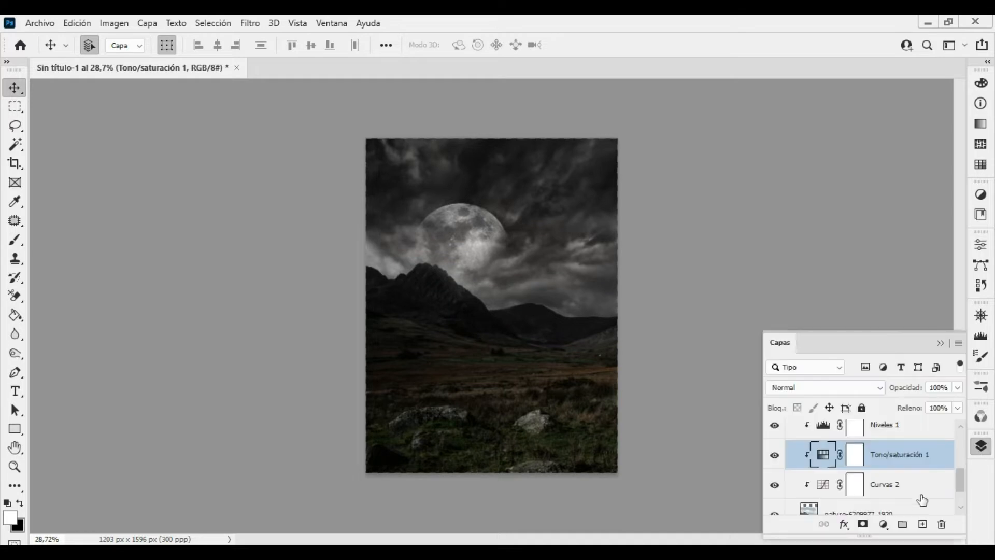
Add an Exposure adjustment directly above the nature-6209977_1920 layer with exposure -0.06, offset -0.0342 and gamma 1.08
scroll(956, 445, down, 5)
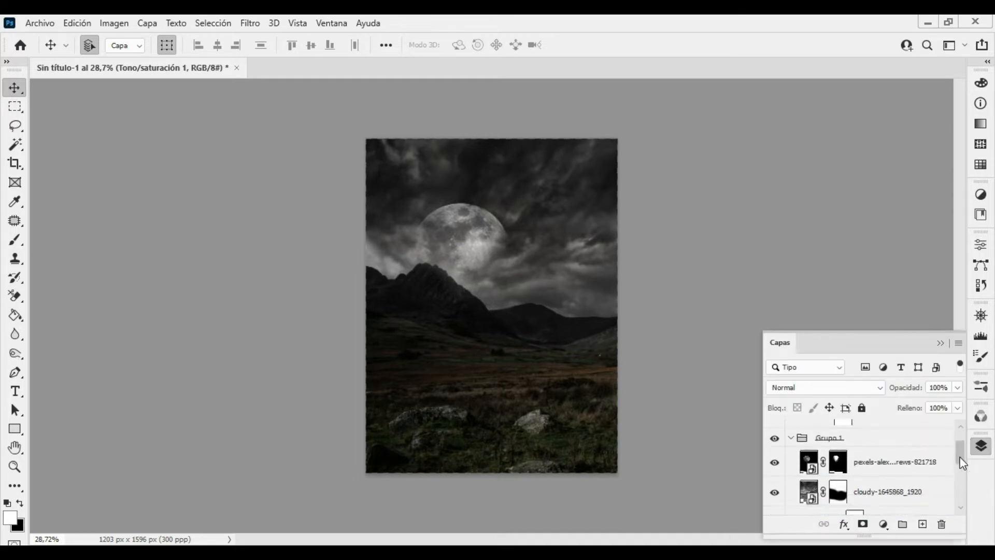
click(905, 472)
click(884, 524)
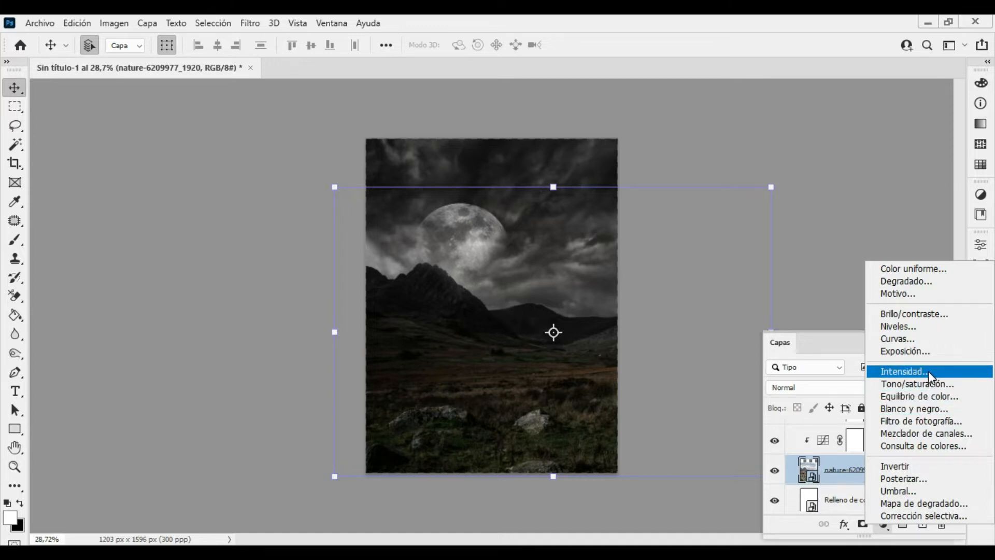
click(923, 352)
drag(859, 322, 852, 375)
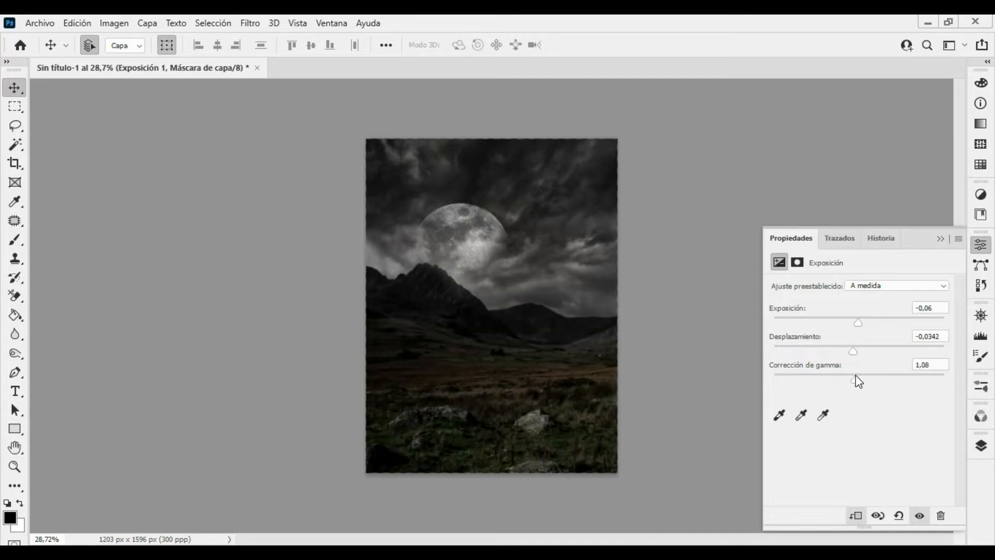
click(981, 446)
Examine the darkened landscape, moon and sky at closer zoom, leaving no layer selected
key(z)
drag(539, 370, 581, 358)
key(v)
click(693, 332)
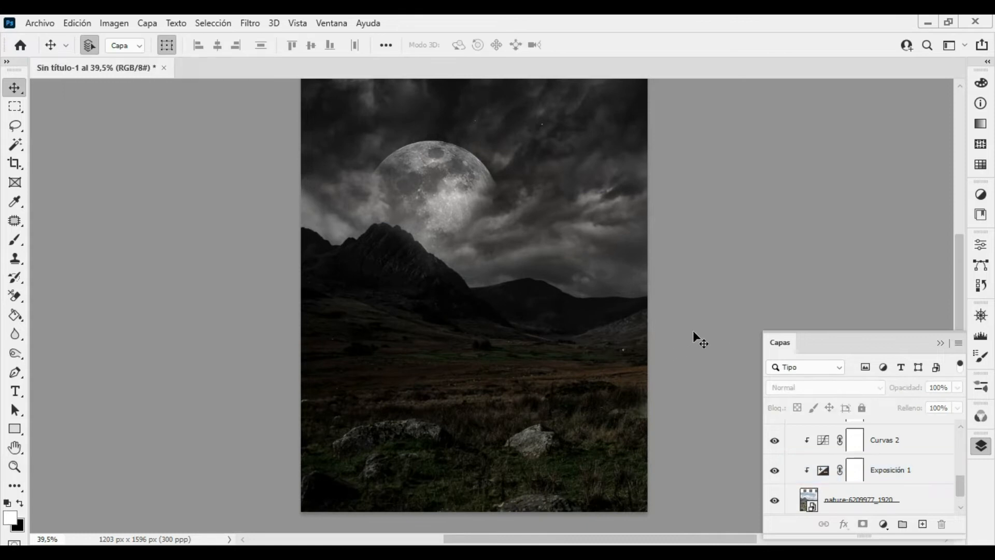
click(473, 173)
click(752, 301)
key(z)
drag(730, 297, 708, 294)
key(v)
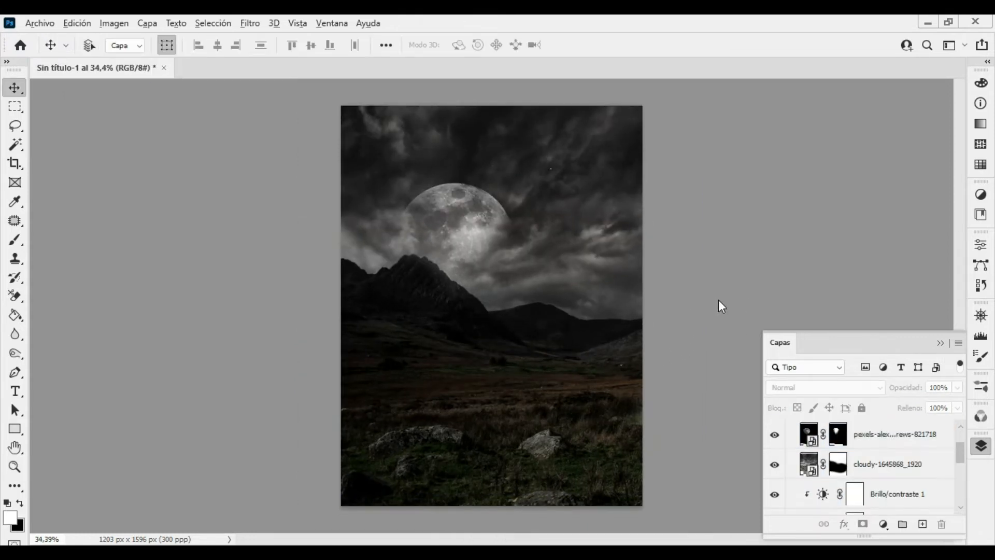
Place the halloween-2905531_1920 pumpkin image as an embedded element on top of the composite
key(ctrl+shift+p)
click(363, 143)
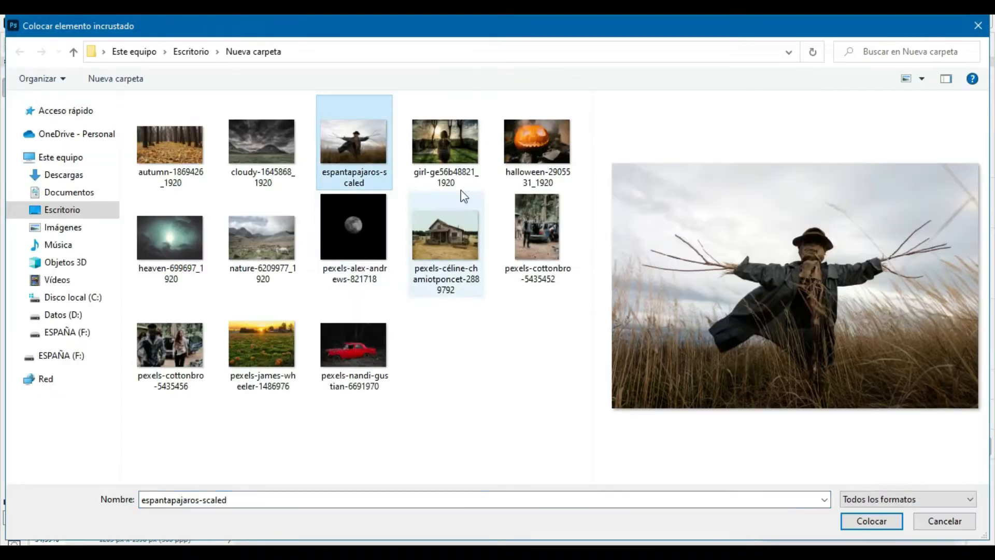
click(449, 171)
click(545, 176)
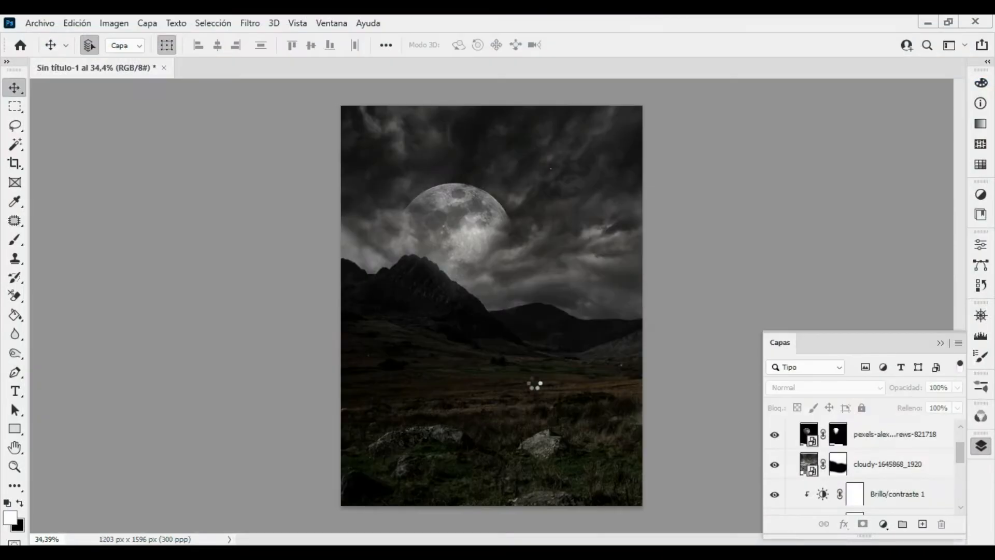
click(669, 293)
Select the pumpkin on the halloween-2905531_1920 layer by outlining it with the Object Selection tool in Lasso mode
key(ctrl+space)
drag(487, 282, 539, 275)
click(16, 145)
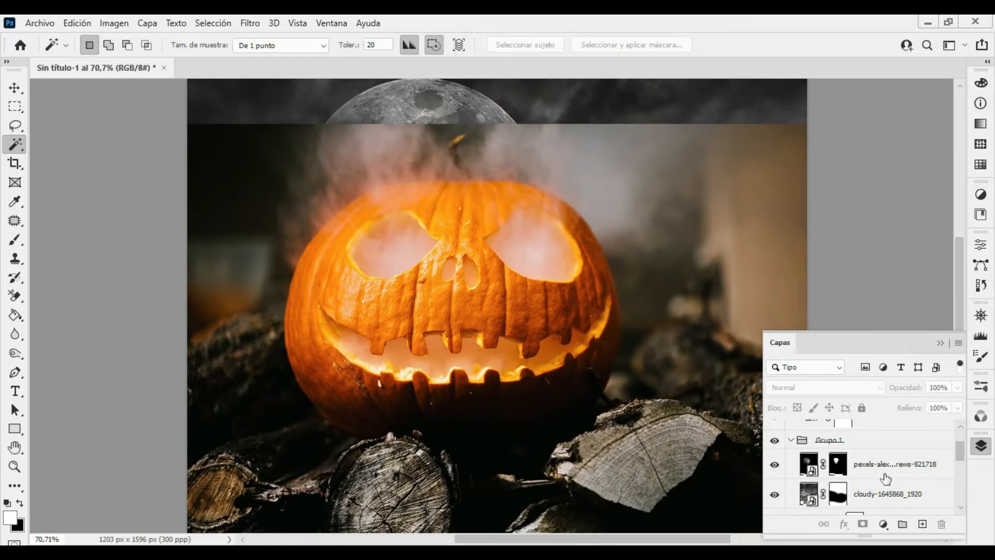
scroll(885, 478, up, 2)
click(880, 438)
click(605, 251)
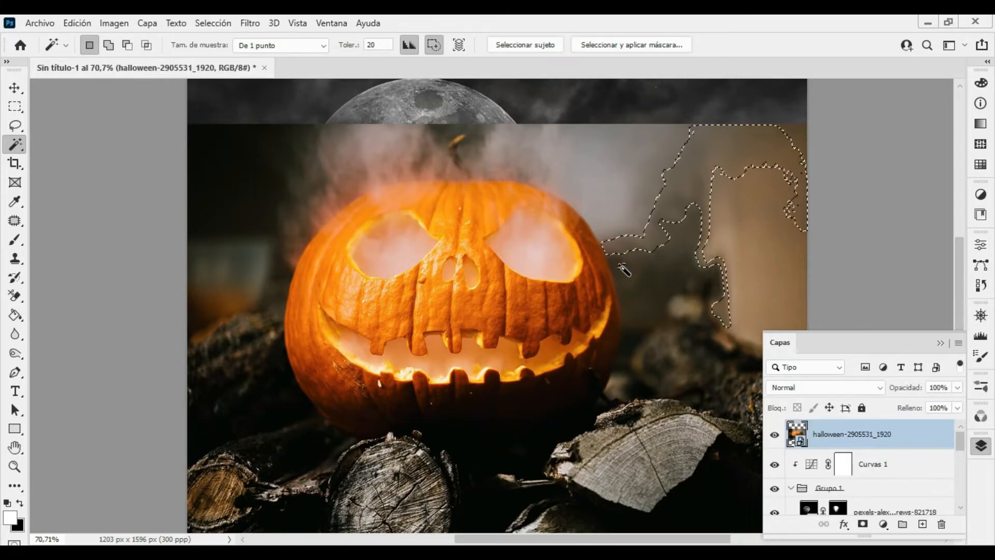
click(18, 147)
click(104, 145)
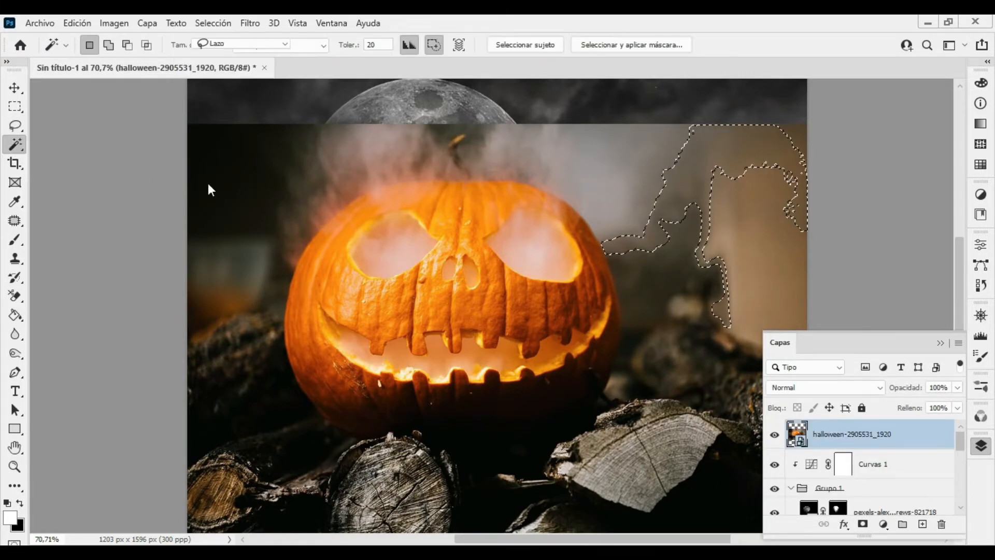
mouse_move(453, 174)
mouse_down()
mouse_move(373, 175)
mouse_move(260, 306)
mouse_up()
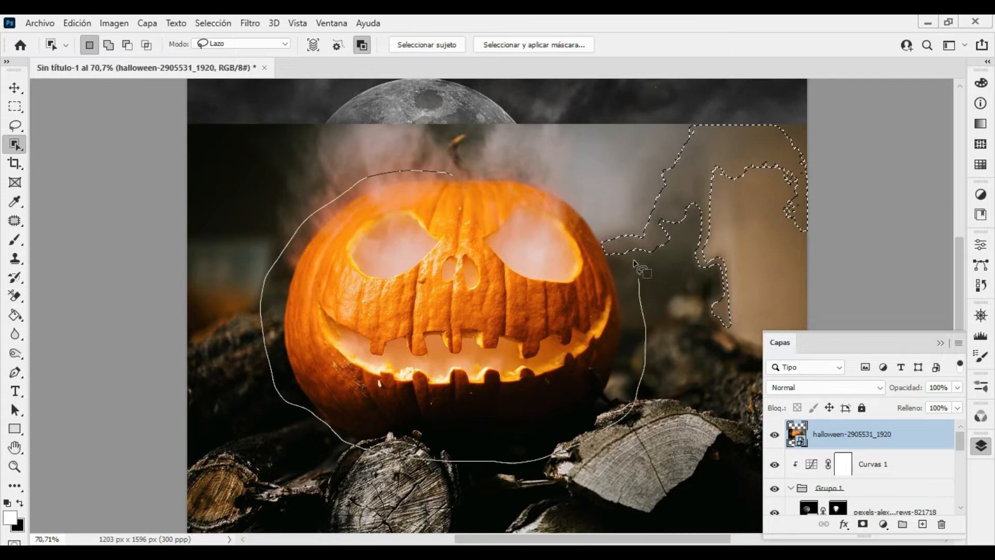
drag(558, 306, 560, 303)
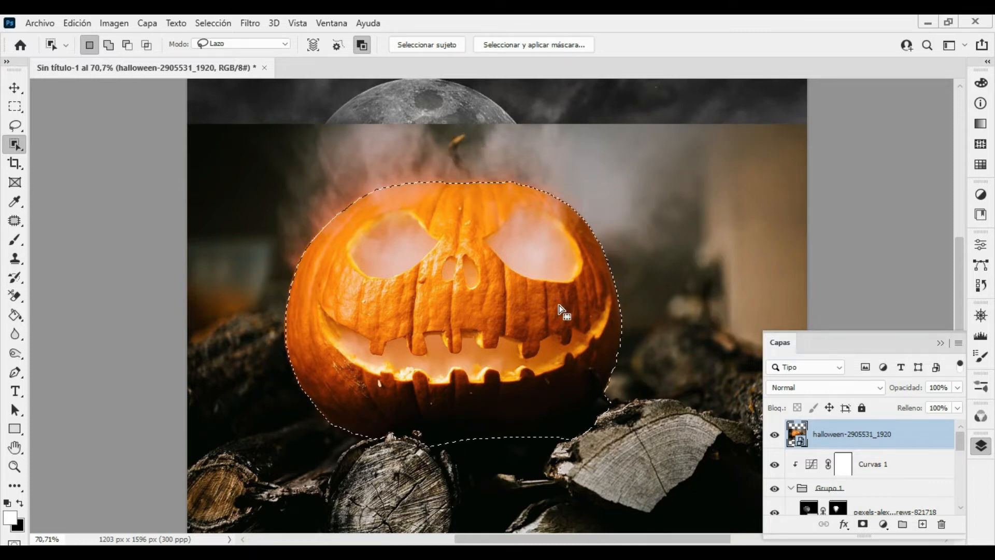
Refine the pumpkin selection with the Lasso, adding the stem and trimming the base, and turn it into a layer mask
key(l)
mouse_move(460, 179)
mouse_down()
mouse_move(457, 138)
mouse_move(457, 173)
mouse_move(528, 161)
mouse_up()
key(ctrl+space)
mouse_move(483, 124)
mouse_down()
mouse_move(467, 139)
mouse_move(481, 199)
mouse_up()
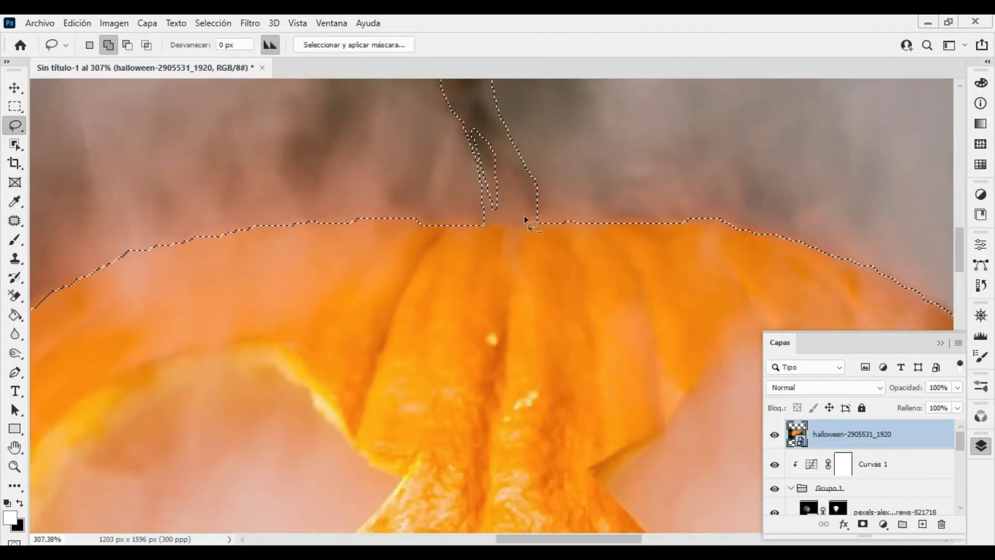
key(ctrl+space)
drag(544, 223, 443, 256)
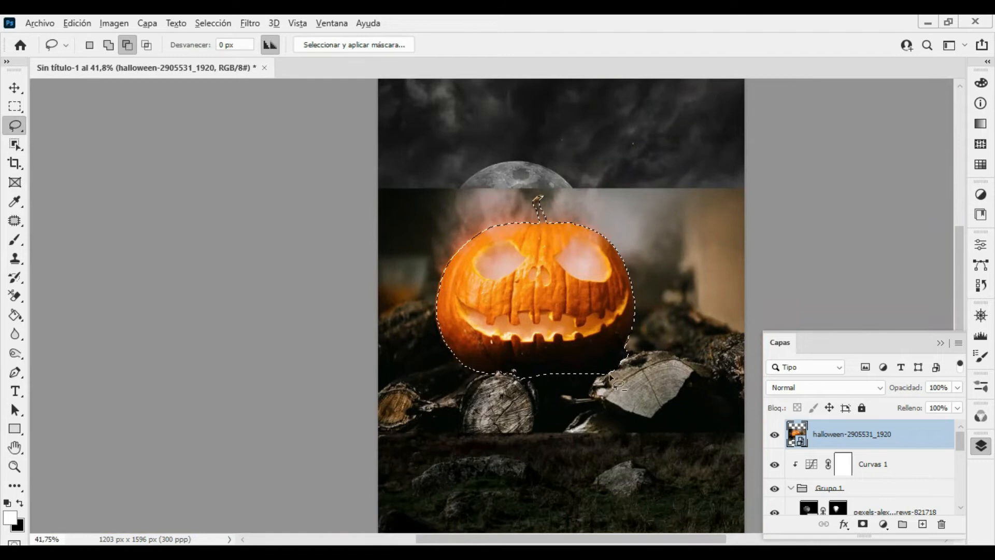
mouse_move(593, 375)
mouse_down()
mouse_move(631, 362)
mouse_move(588, 341)
mouse_move(576, 381)
mouse_up()
click(862, 524)
key(v)
key(ctrl+0)
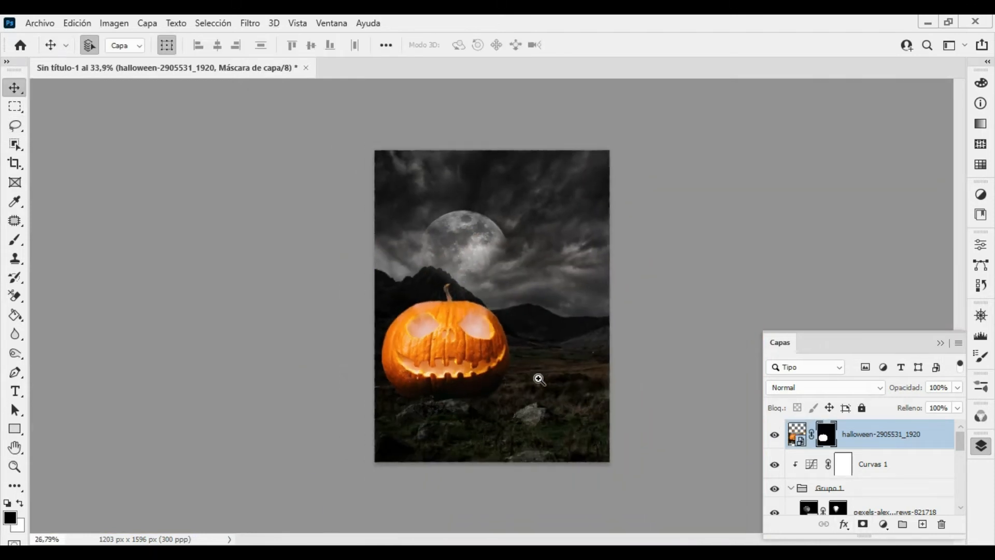
Scale the masked pumpkin down and place it on the grass in the lower-left corner of the scene
key(ctrl+t)
drag(578, 280, 502, 327)
drag(445, 344, 406, 421)
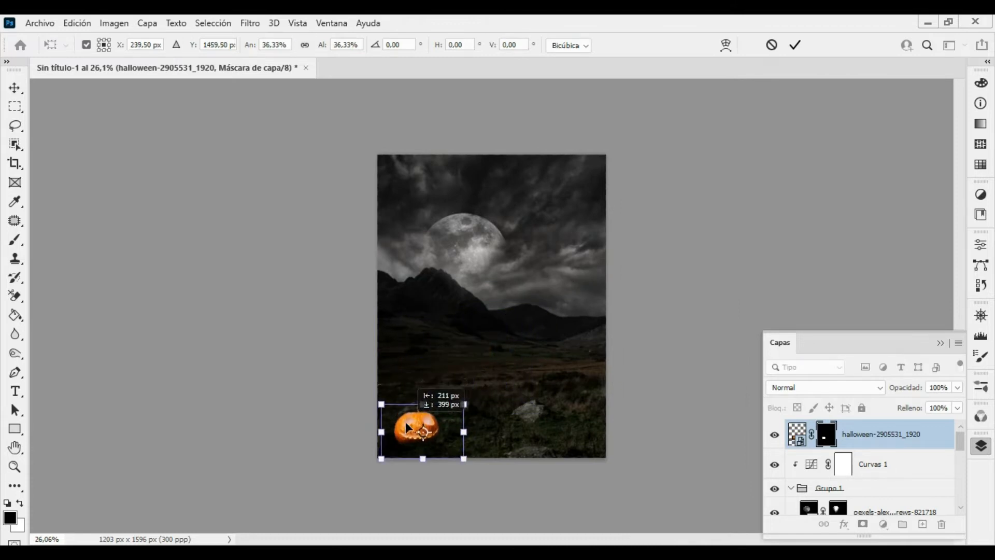
drag(466, 402, 591, 191)
key(Return)
Paint black with a soft brush on the pumpkin's mask along its lower edge to blend it into the ground
key(b)
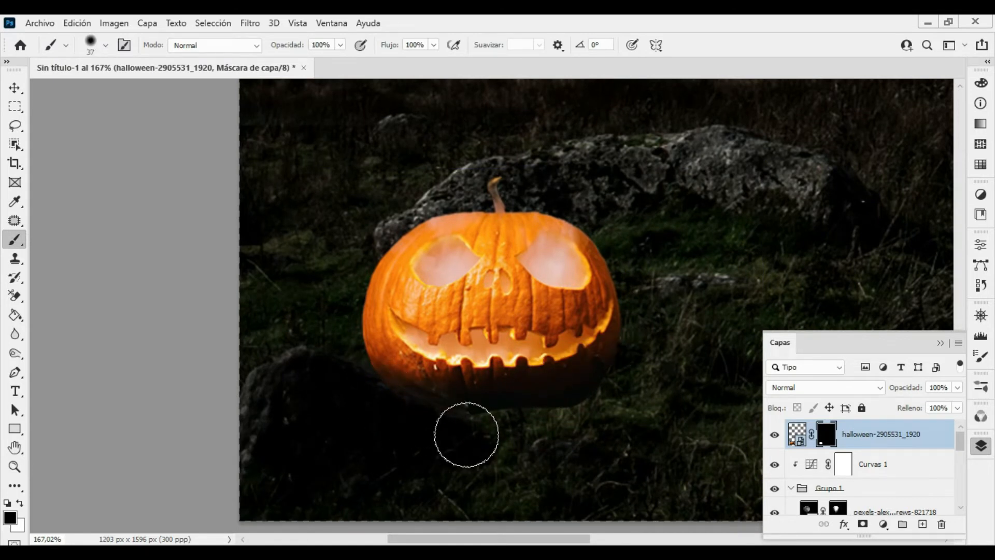
mouse_move(526, 428)
mouse_down()
mouse_move(355, 394)
mouse_move(391, 415)
mouse_up()
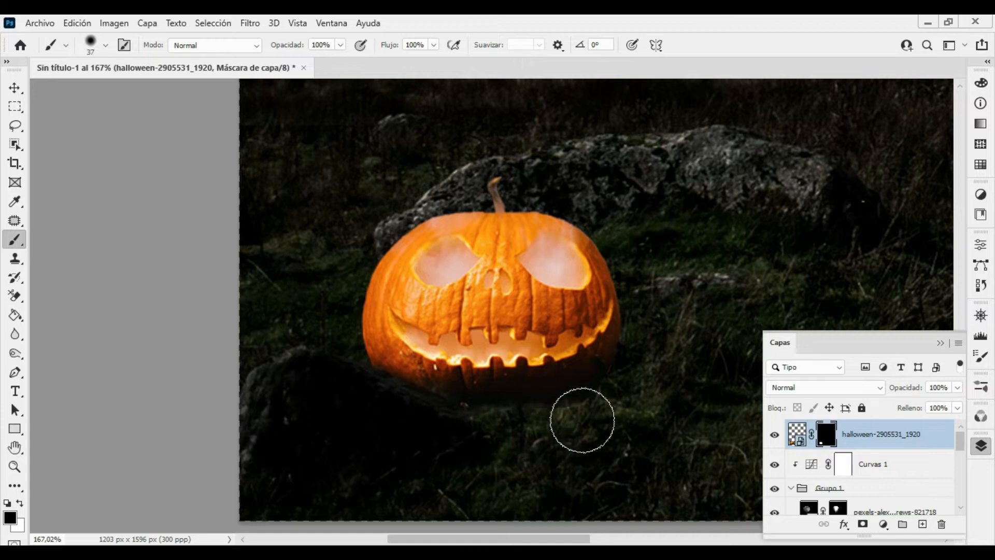
drag(650, 385, 518, 381)
key(v)
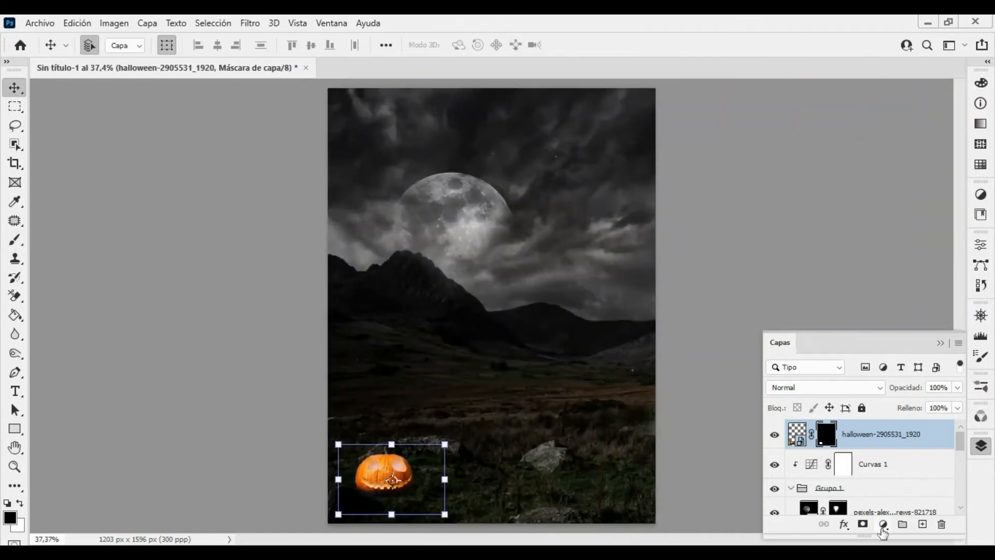
click(884, 526)
click(908, 371)
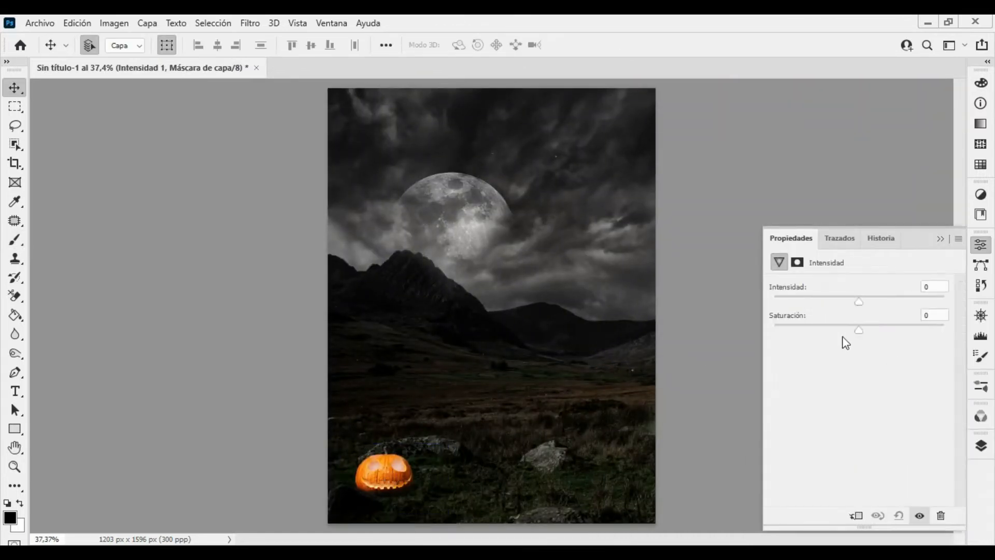
drag(836, 301, 877, 334)
click(982, 446)
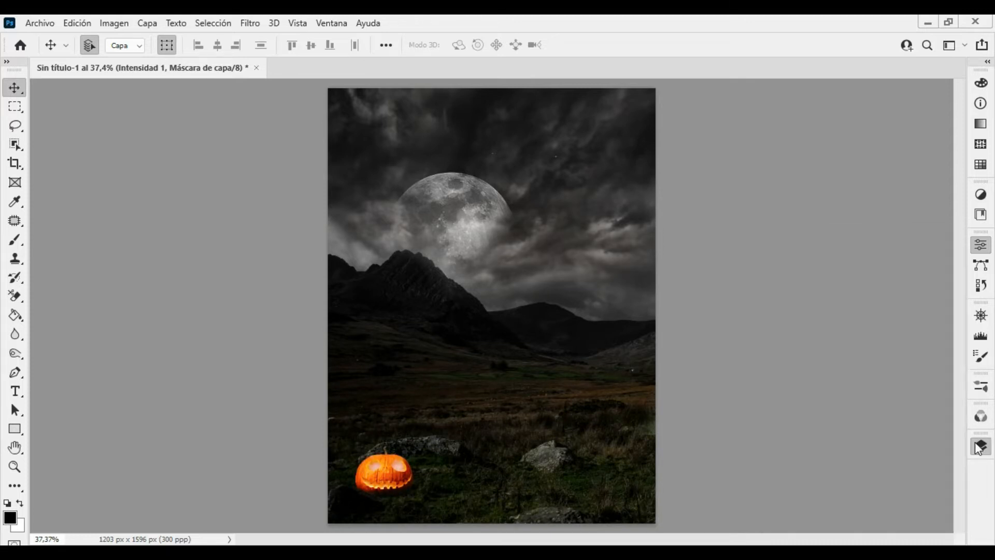
drag(916, 443, 942, 524)
Add a Levels adjustment clipped to the pumpkin layer and darken its midtones to 0.53
click(884, 524)
click(902, 337)
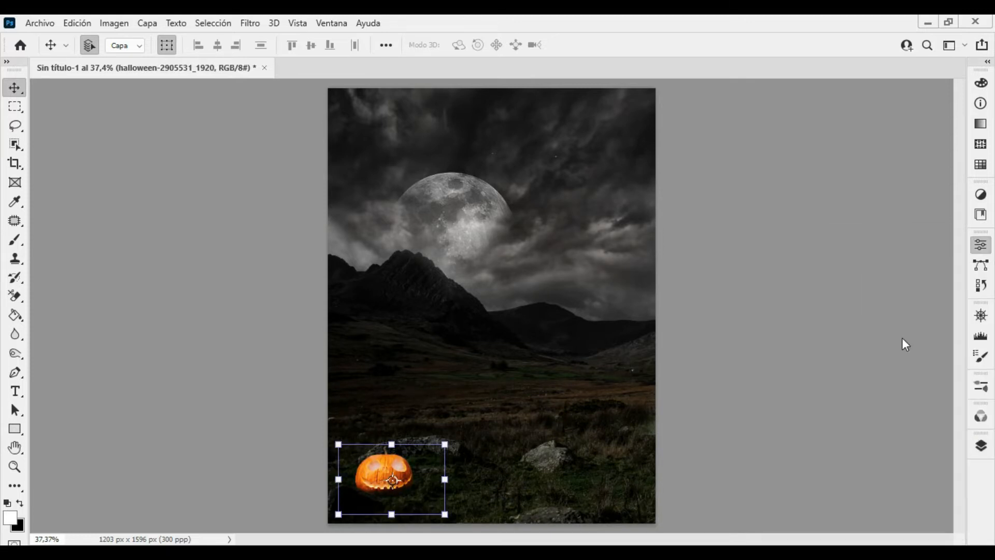
drag(870, 392, 902, 400)
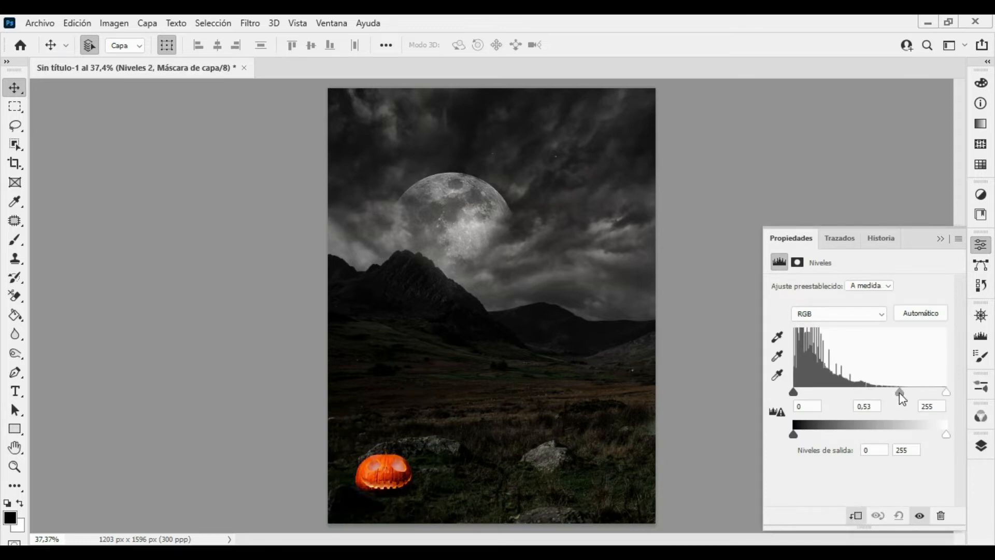
click(981, 447)
Add a clipped Brightness/Contrast adjustment above Niveles 2 with brightness -81 and contrast -38
click(890, 526)
click(912, 322)
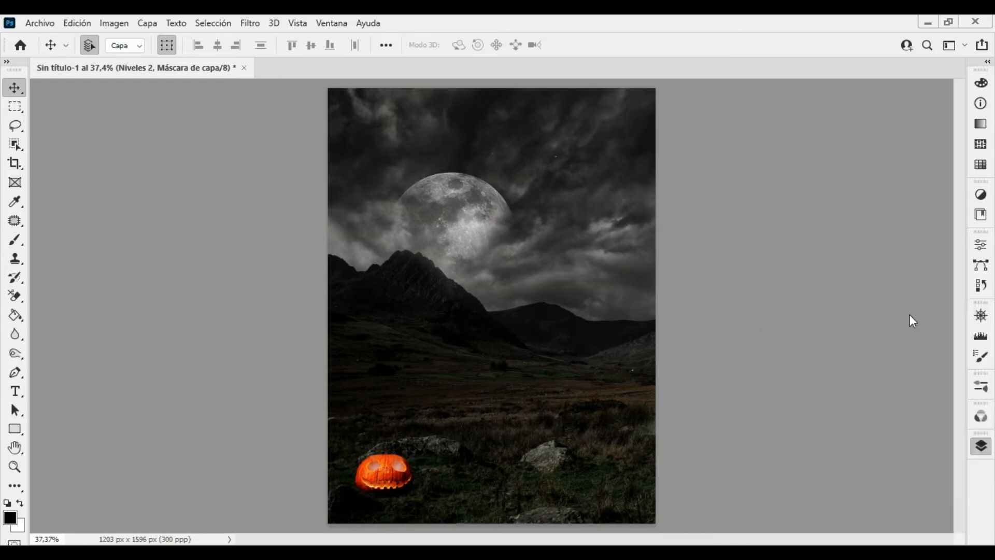
drag(858, 327, 822, 328)
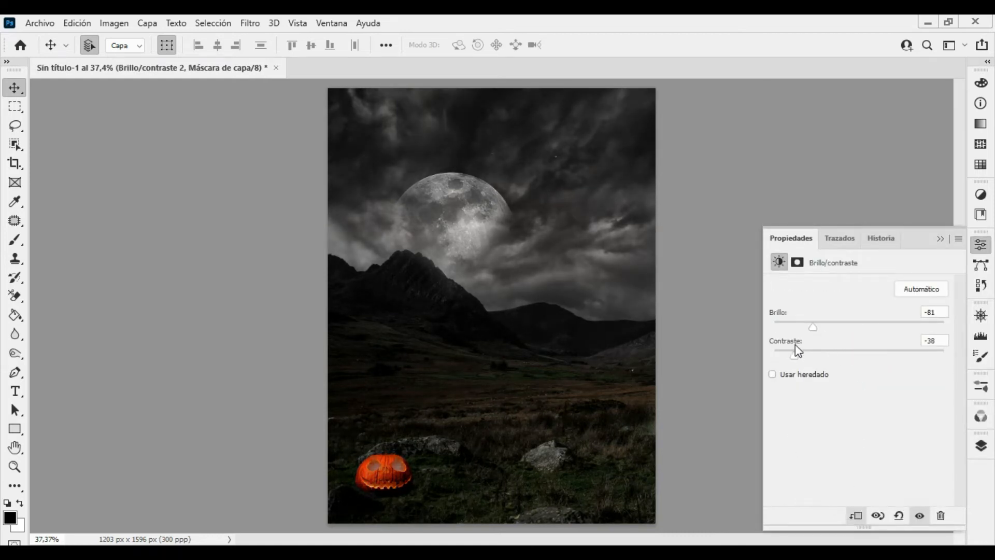
click(982, 447)
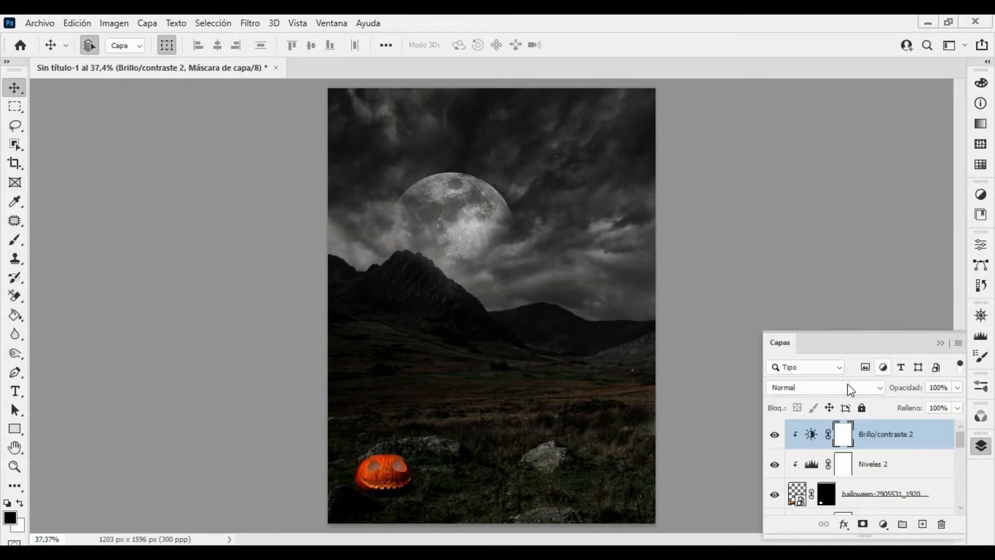
Add a clipped Hue/Saturation adjustment to the pumpkin and lower the saturation and luminosity of the reds
click(883, 525)
click(920, 385)
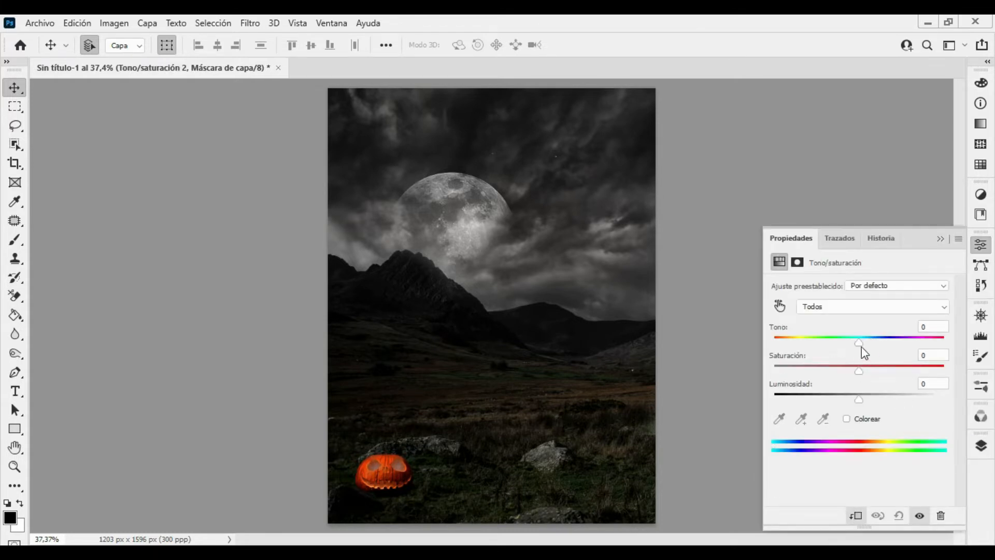
click(873, 306)
click(855, 329)
drag(842, 370, 842, 397)
click(981, 445)
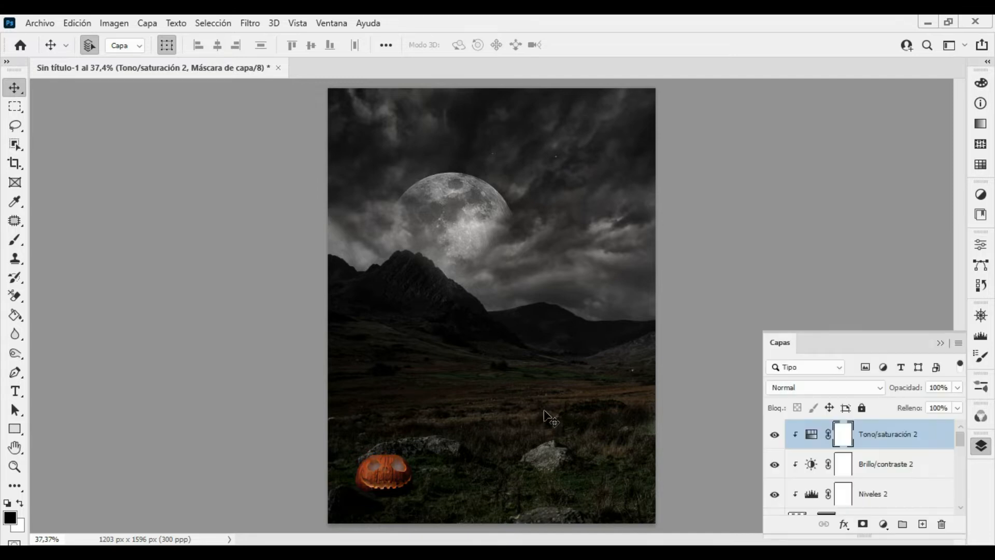
key(z)
drag(392, 474, 404, 442)
key(ctrl+0)
key(v)
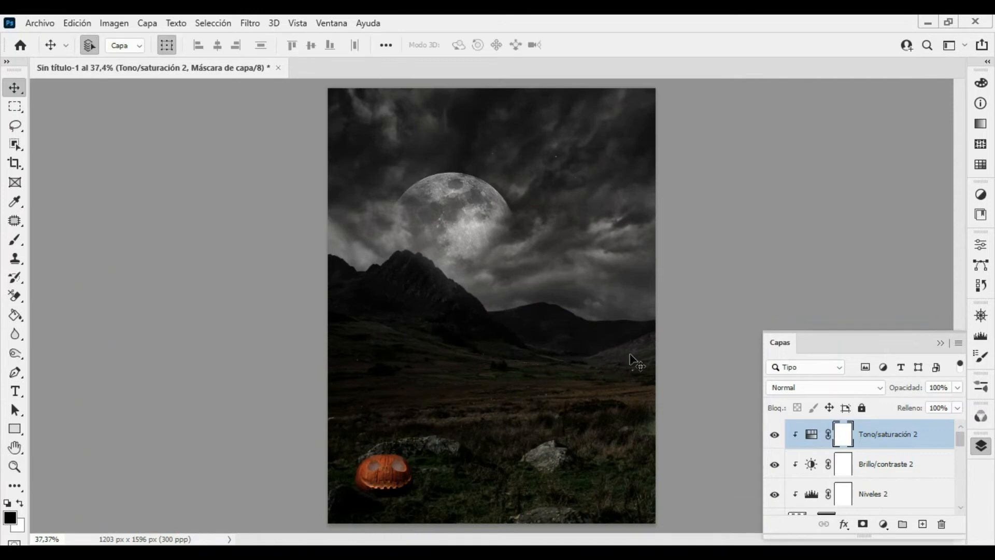
Place the red car photo pexels-nandi-gustian-6691970 and move its layer to the top of the layer stack
click(551, 334)
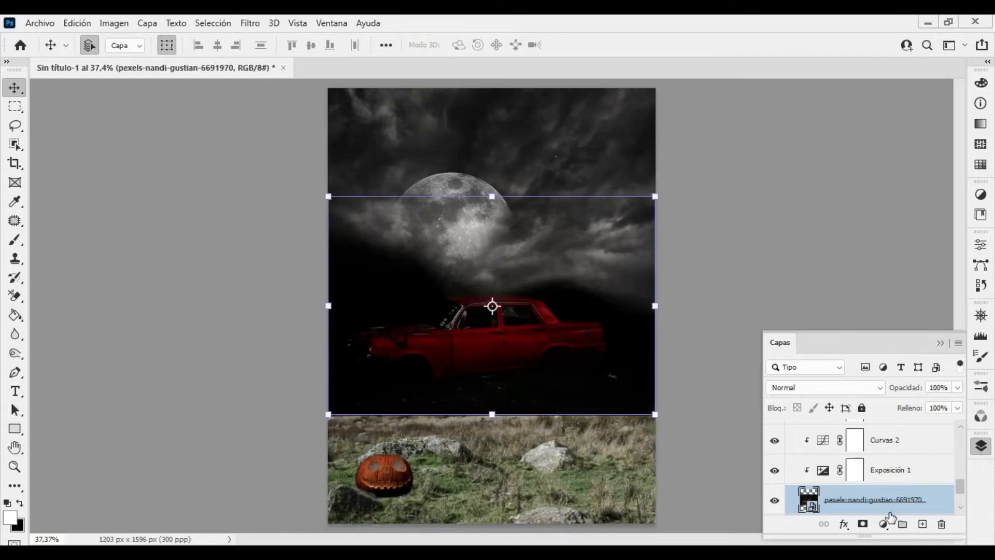
drag(891, 517, 897, 454)
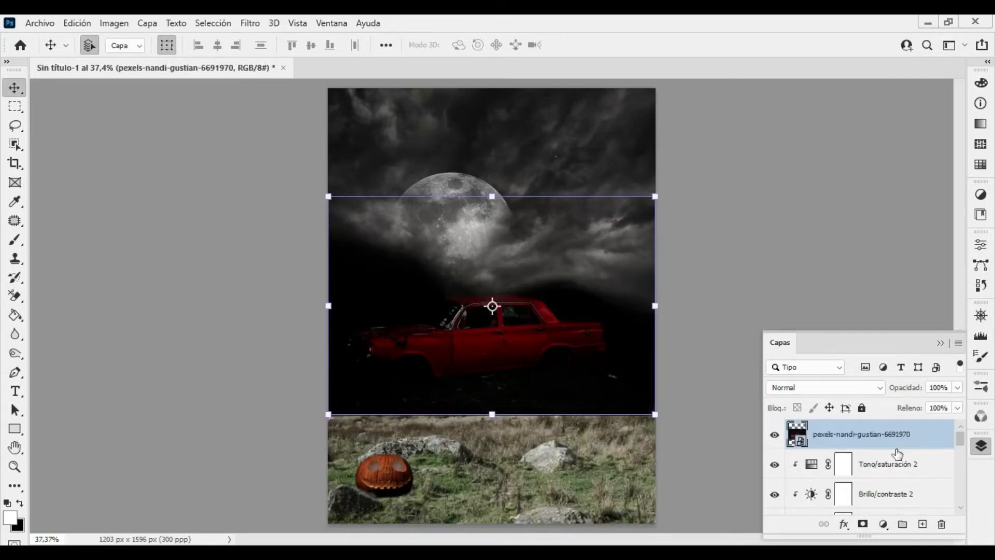
scroll(961, 449, down, 5)
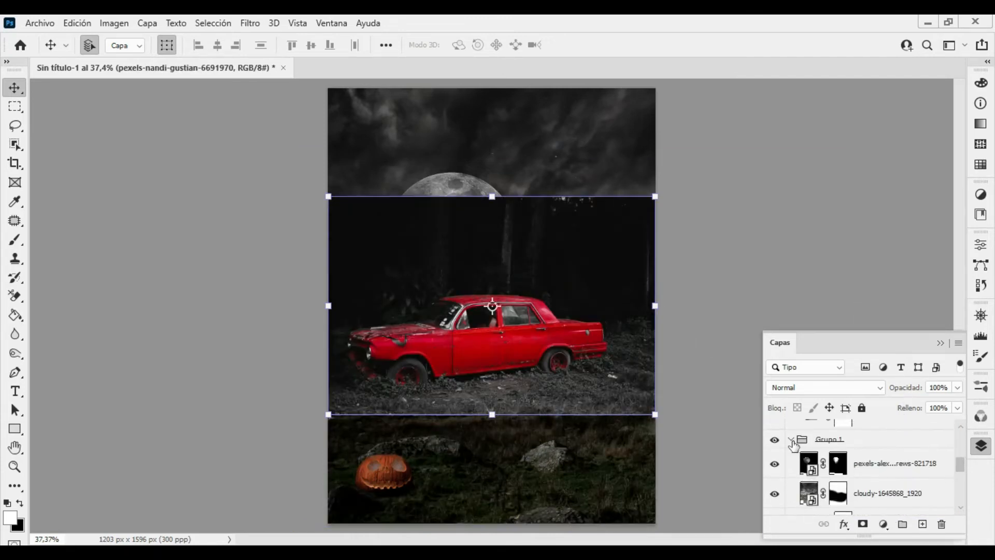
scroll(964, 446, up, 5)
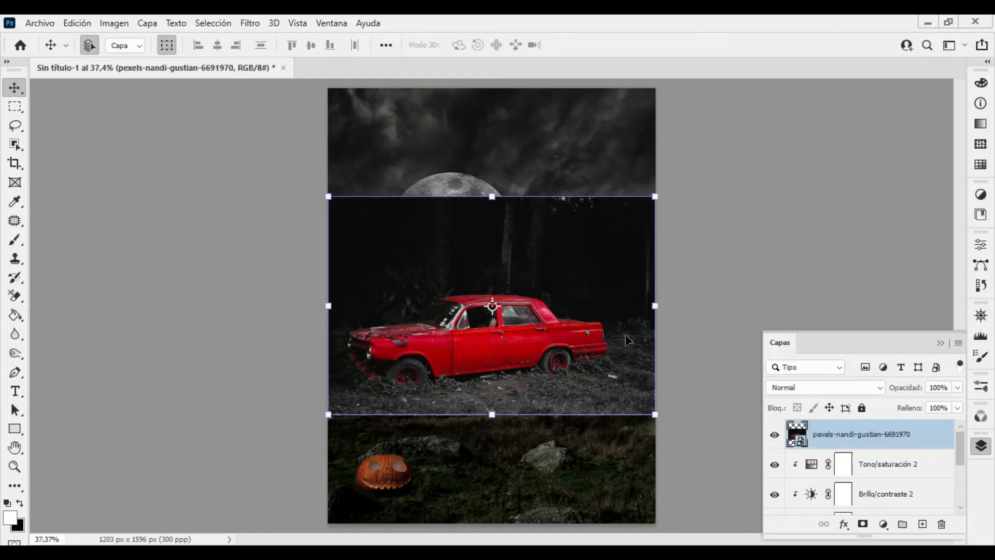
Select the red car with Select Subject and add the windshield and front of the hood to the selection with the Lasso
click(16, 144)
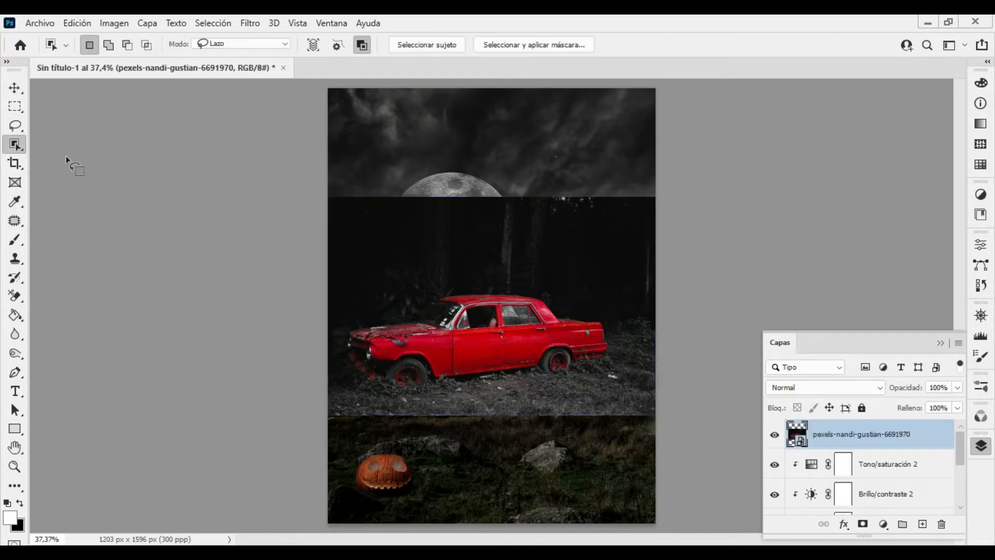
click(408, 49)
drag(435, 317, 596, 306)
drag(485, 306, 507, 224)
key(l)
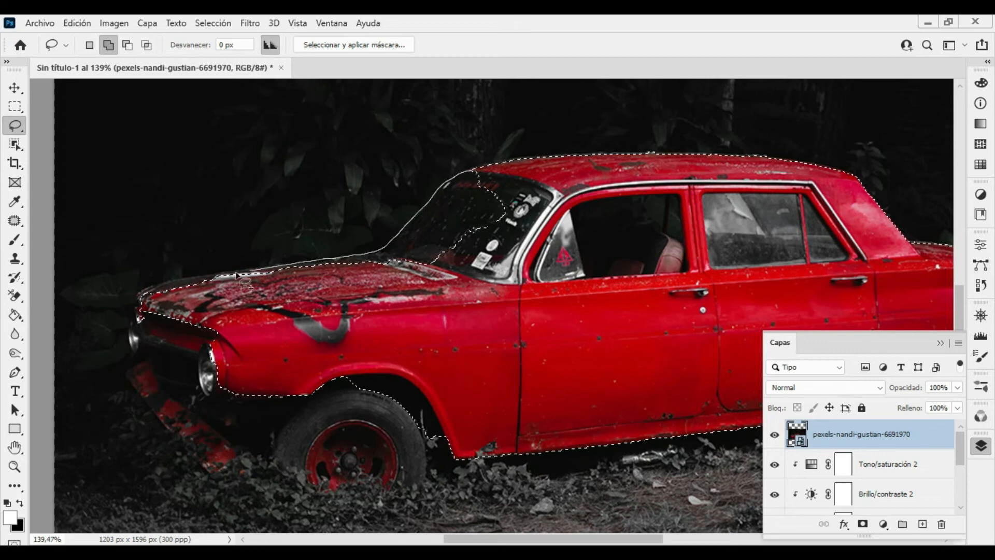
drag(275, 269, 143, 314)
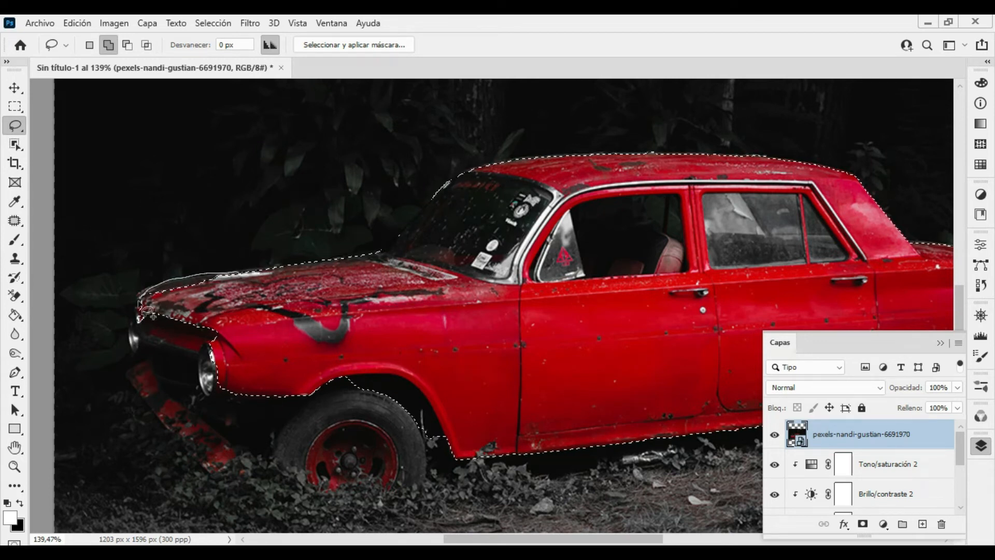
drag(233, 293, 234, 291)
Add the front bumper and both wheels to the car selection with the Lasso and turn the selection into a layer mask
drag(242, 328, 315, 229)
drag(214, 210, 200, 229)
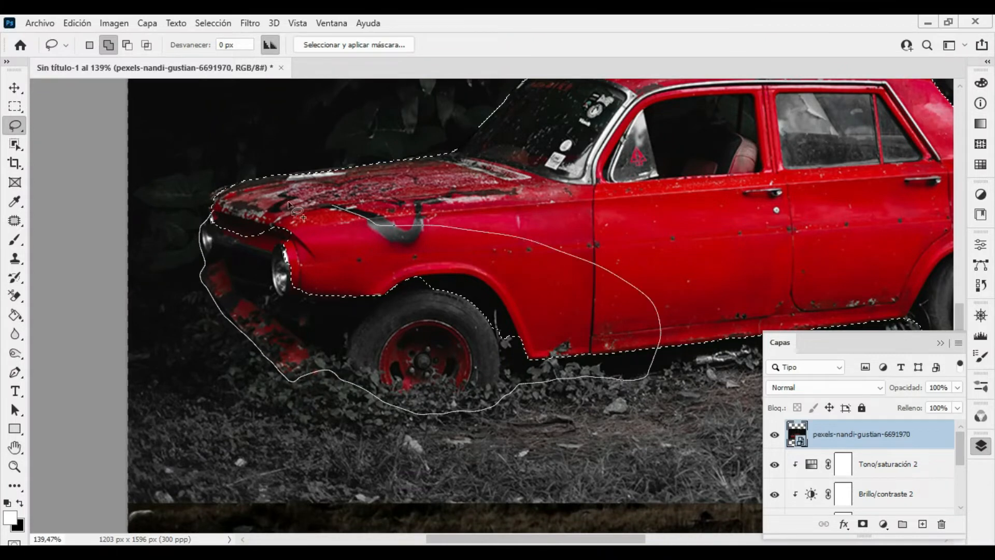
drag(288, 203, 215, 207)
drag(638, 316, 308, 300)
drag(591, 312, 664, 342)
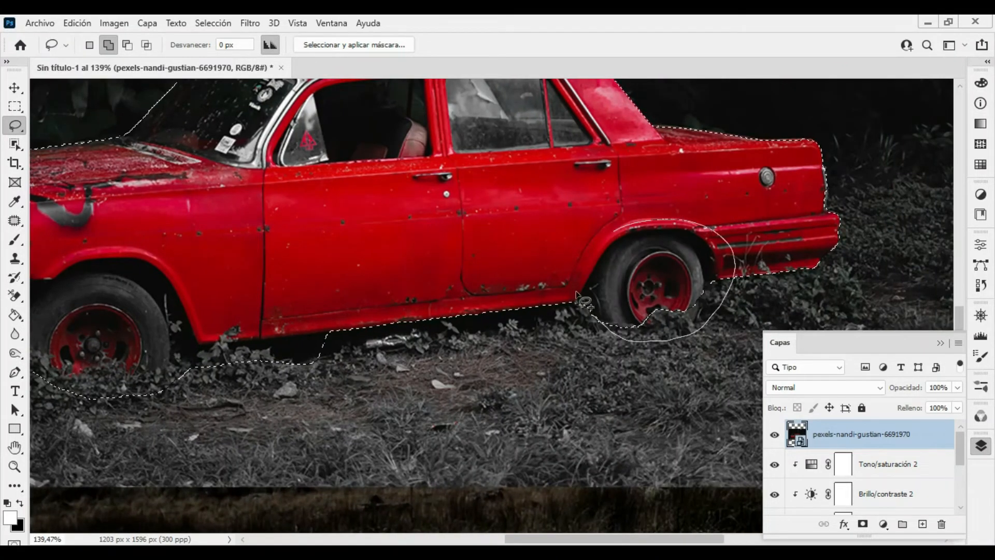
drag(576, 293, 580, 302)
drag(654, 284, 555, 293)
click(863, 524)
Scale the masked car to 33%, rotate it -4.17° and place it on the right side of the grassland
mouse_move(499, 336)
mouse_down()
mouse_move(537, 311)
mouse_move(496, 264)
mouse_up()
key(ctrl+t)
drag(682, 229, 524, 229)
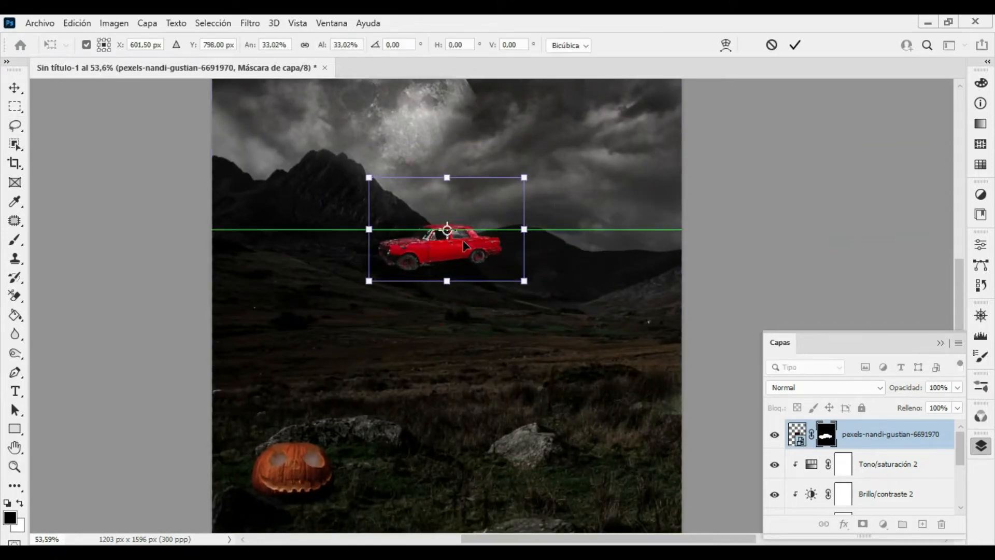
drag(465, 247, 587, 355)
drag(654, 347, 663, 340)
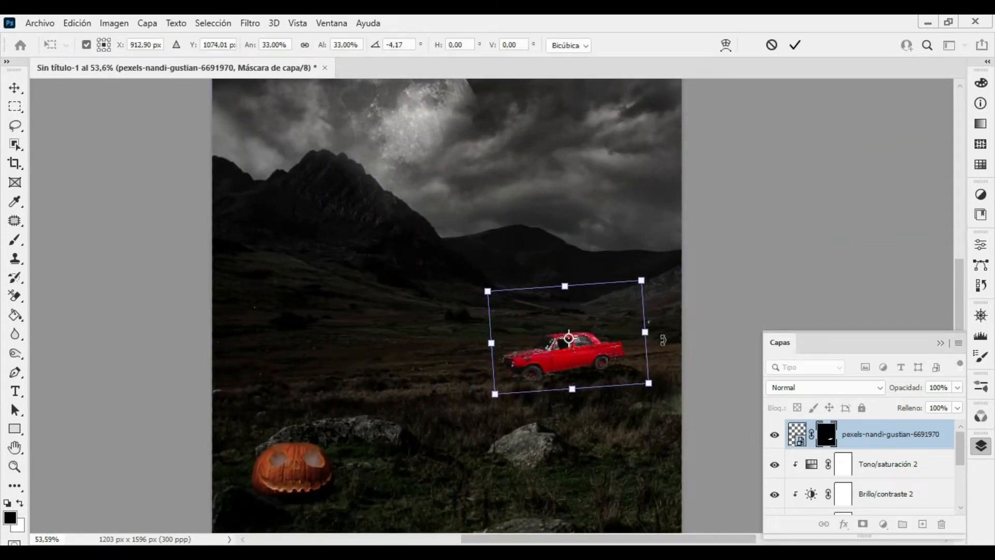
click(795, 45)
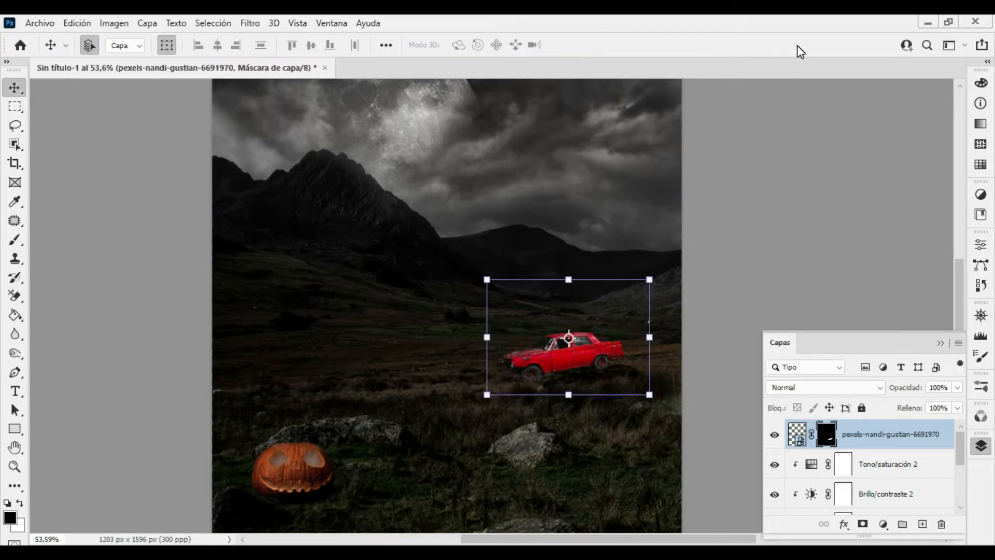
Transform the car again, scaling it to 89.93% and rotating it -3.14° so it rests on the slope
drag(588, 379, 578, 355)
drag(828, 209, 753, 205)
drag(763, 191, 761, 172)
drag(620, 231, 562, 268)
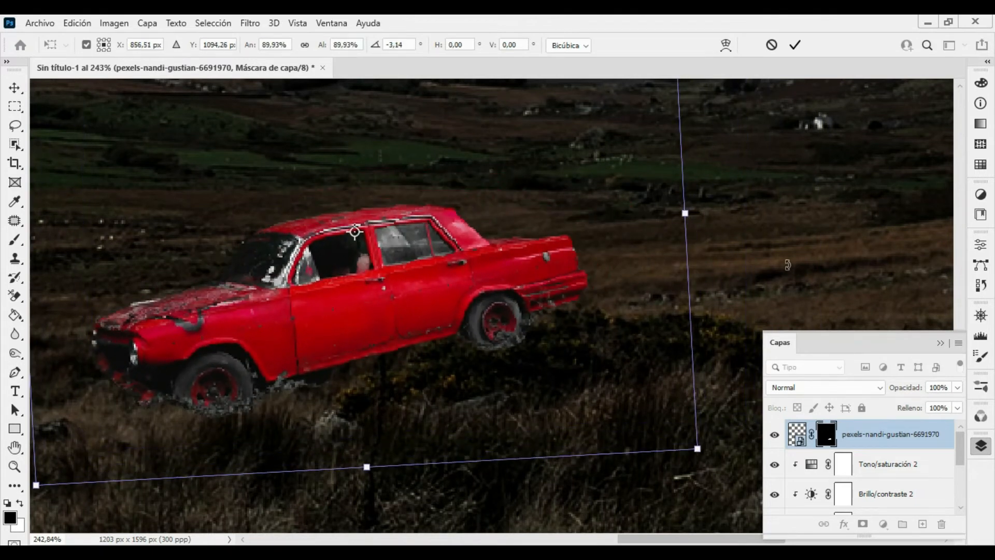
click(771, 272)
click(560, 270)
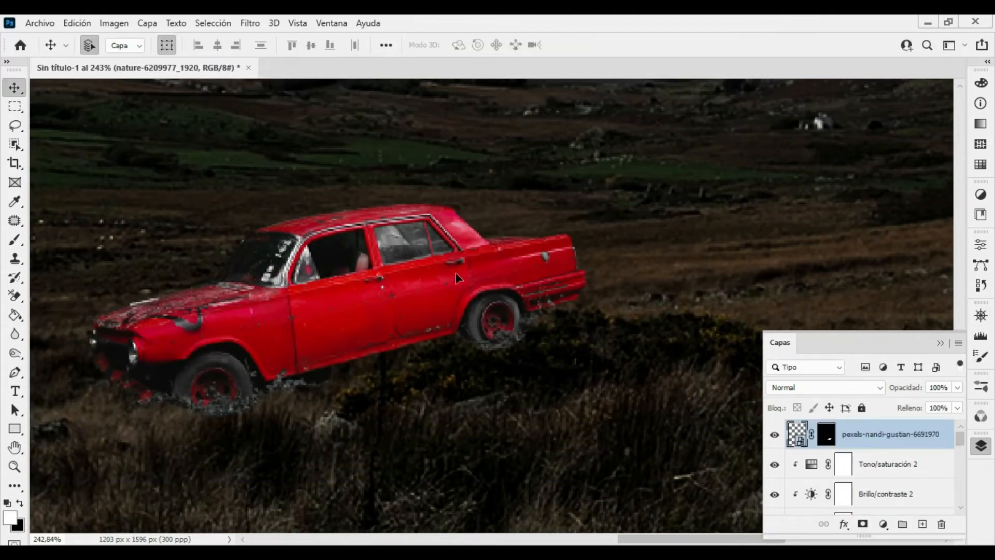
Paint black with a soft 37 px brush on the car's mask along the wheels and underside to blend it into the grass
click(828, 436)
key(x)
key(b)
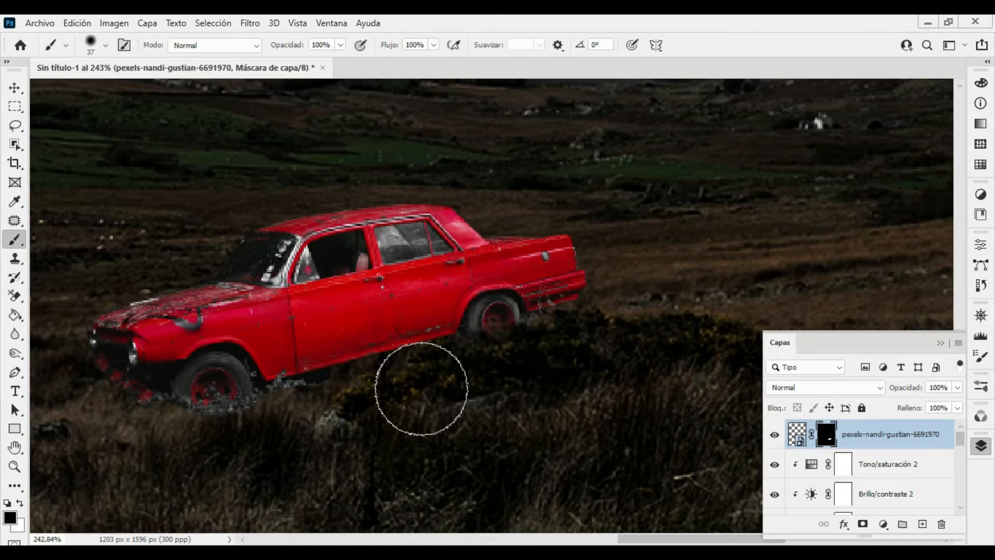
mouse_move(270, 413)
mouse_down()
mouse_move(364, 389)
mouse_move(418, 391)
mouse_move(453, 375)
mouse_up()
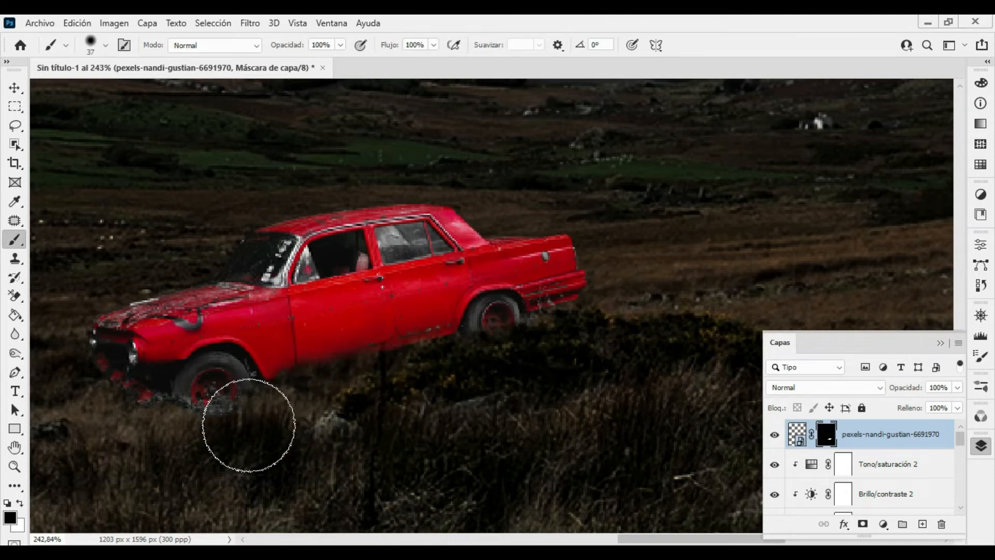
drag(249, 427, 136, 430)
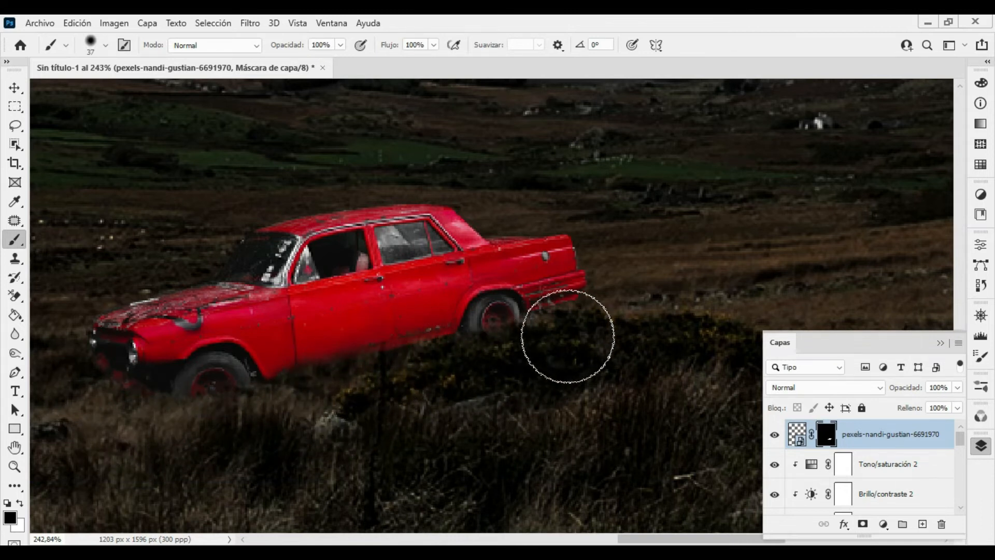
key(v)
key(x)
Add a Vibrance adjustment above the car layer with vibrance -15 and saturation -26
click(797, 435)
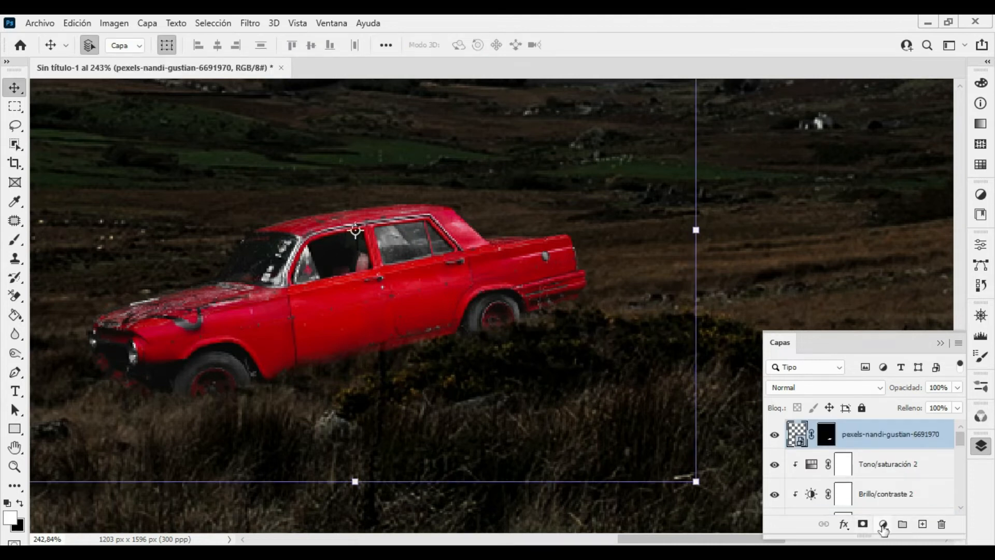
click(884, 525)
click(913, 372)
drag(860, 301, 837, 328)
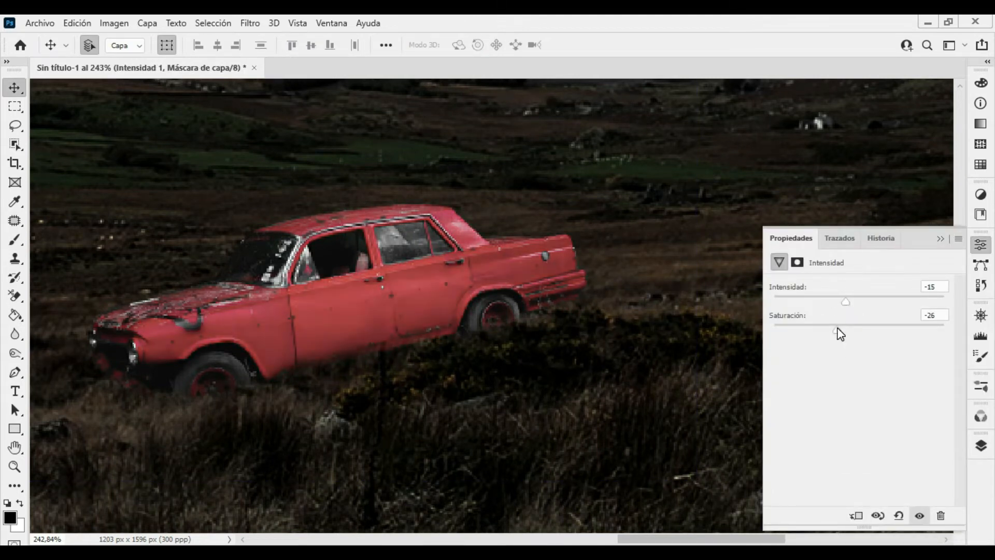
Add a Levels adjustment above Intensidad 1, clip it and darken its midtones
click(979, 447)
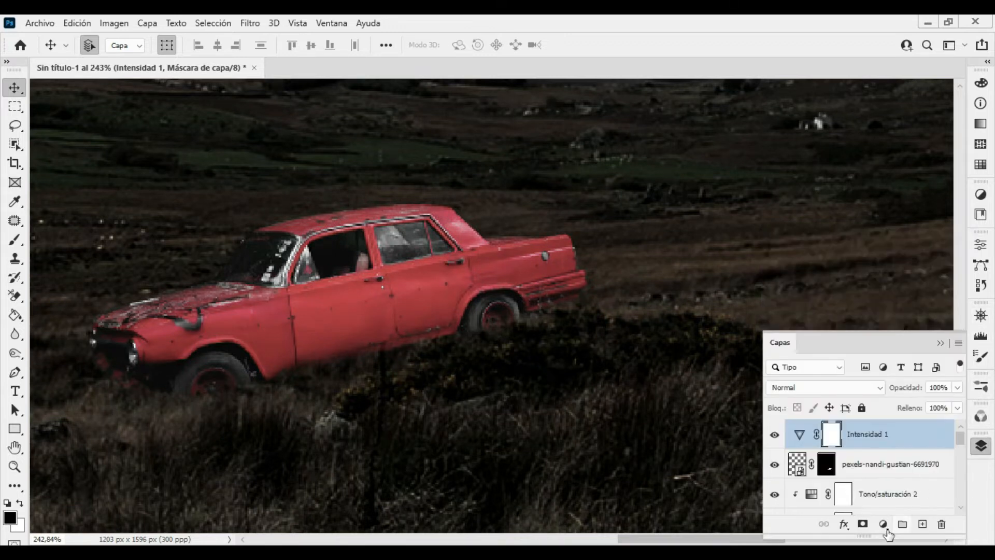
click(883, 525)
click(910, 342)
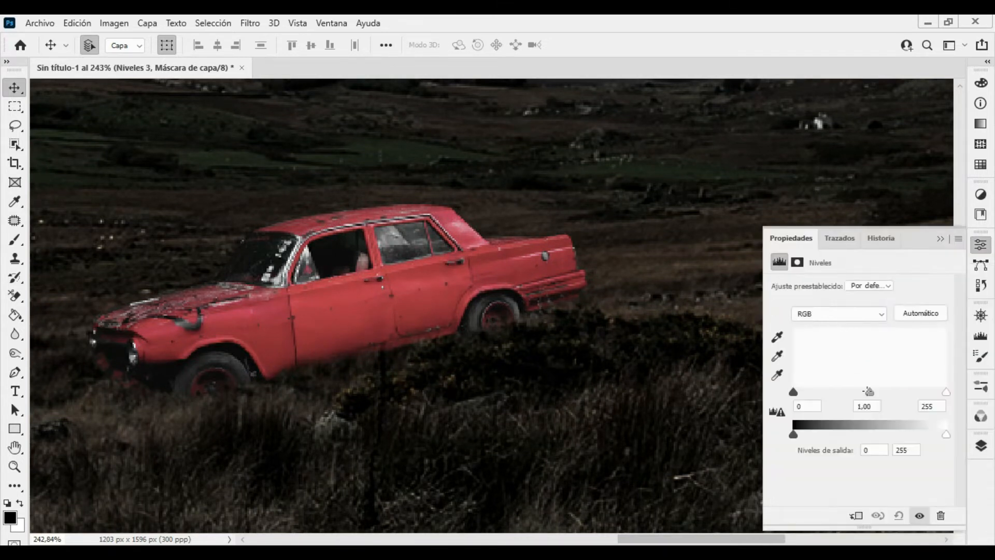
mouse_move(870, 394)
mouse_down()
mouse_move(848, 397)
mouse_move(888, 395)
mouse_up()
click(980, 447)
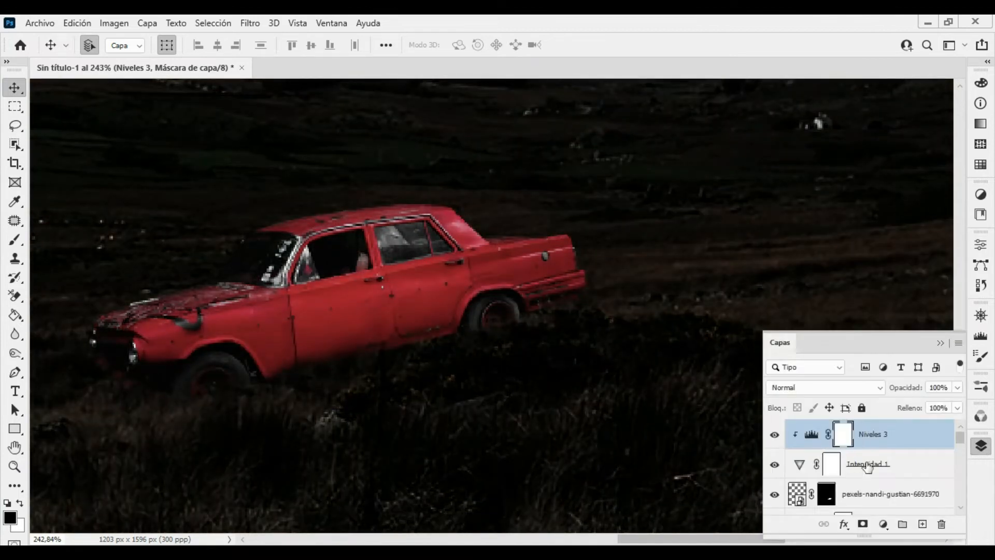
Clip Intensidad 1 to the car layer and set Niveles 3 to midtones 0.44 and black output level 81
key(ctrl+0)
click(853, 480)
alt+click(850, 476)
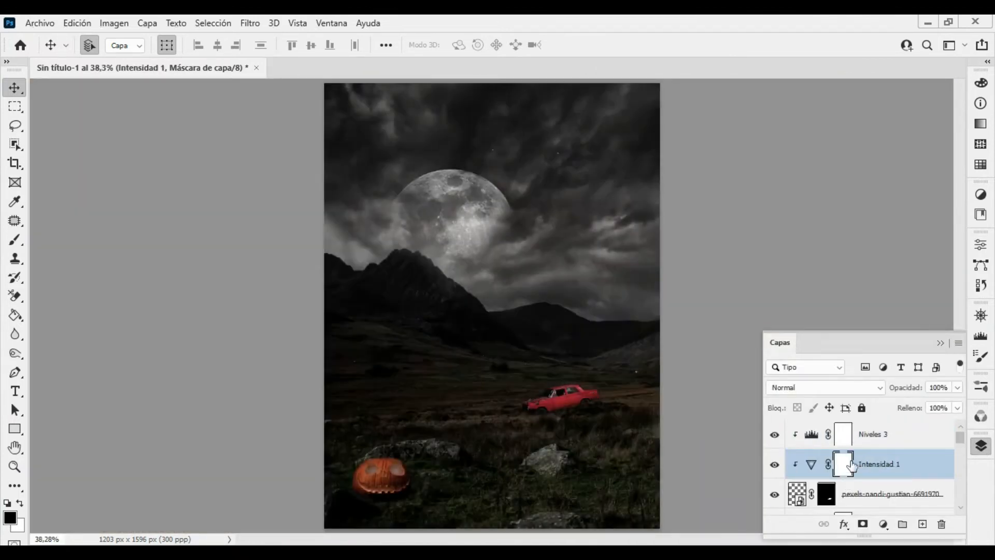
double_click(812, 434)
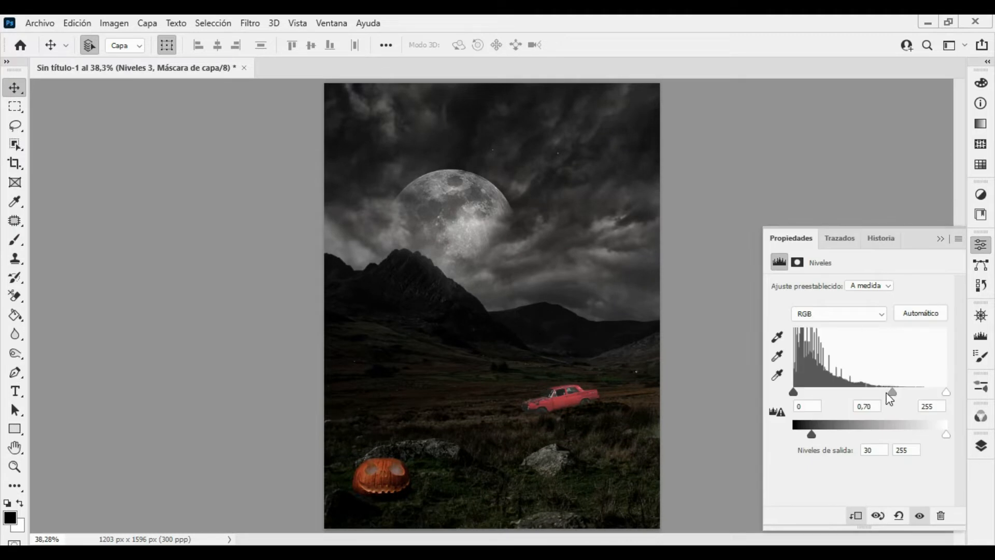
drag(887, 395, 909, 395)
click(981, 446)
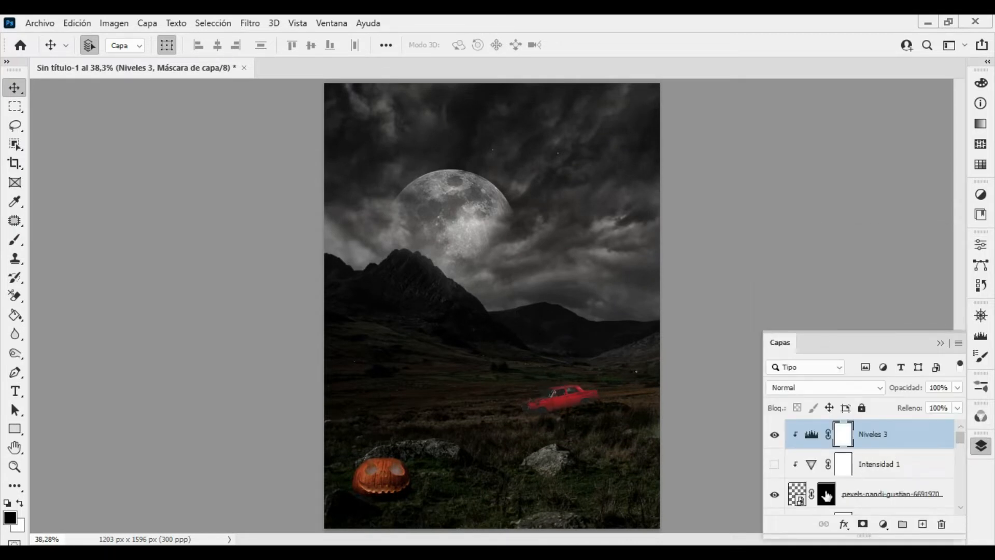
Toggle the car layer's visibility to compare and delete the Intensidad 1 adjustment layer
click(774, 496)
click(774, 496)
key(ctrl+space)
drag(595, 401, 669, 392)
drag(902, 468, 925, 509)
Set the car's Niveles 3 adjustment to midtones 0.29 and black output level 0
double_click(813, 439)
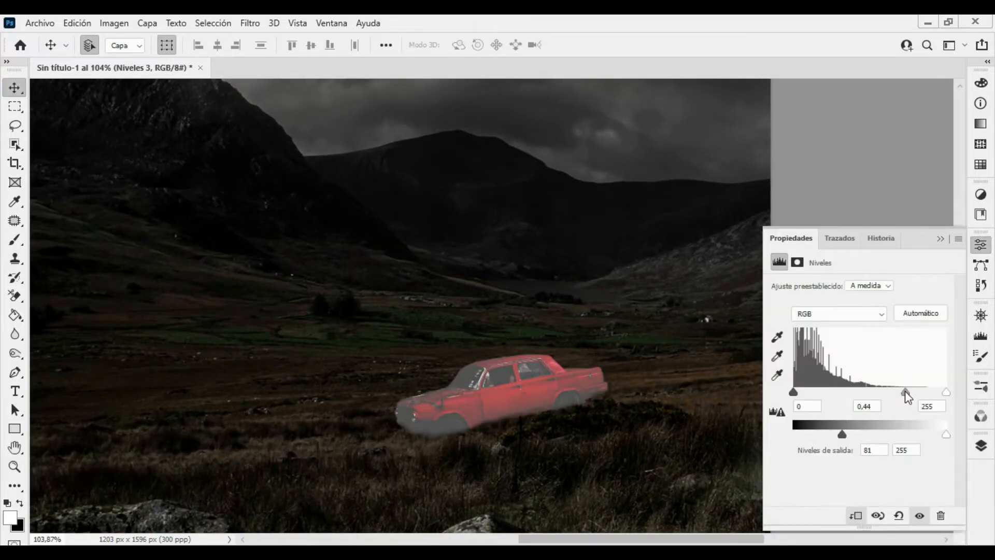
drag(904, 393, 884, 392)
mouse_move(794, 393)
mouse_down()
mouse_move(824, 395)
mouse_move(793, 394)
mouse_up()
drag(883, 393, 896, 395)
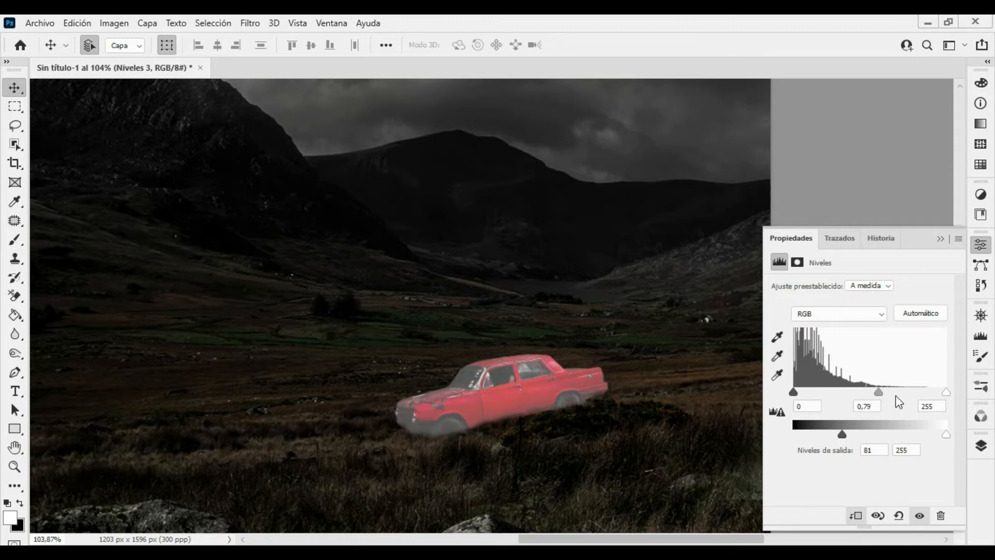
drag(842, 435, 794, 429)
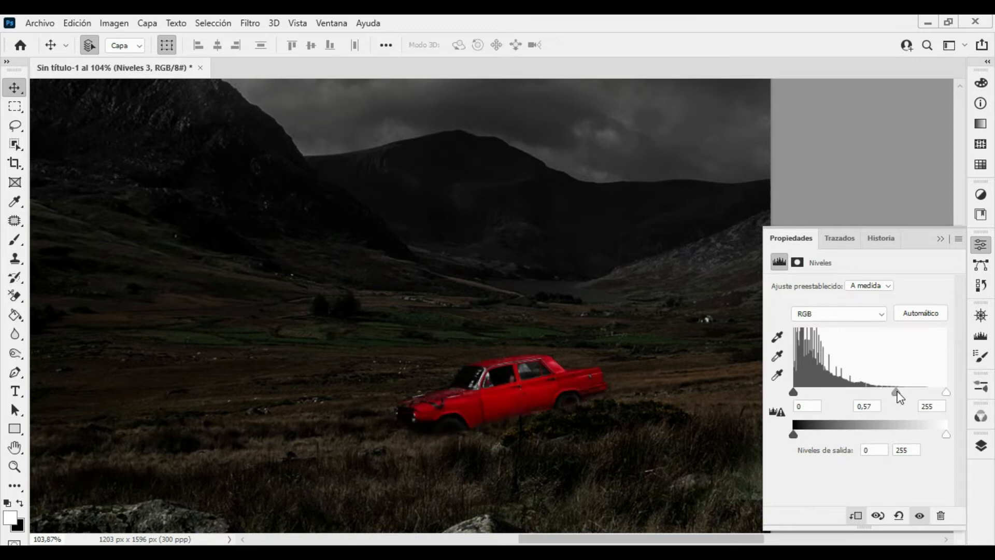
drag(899, 397, 914, 400)
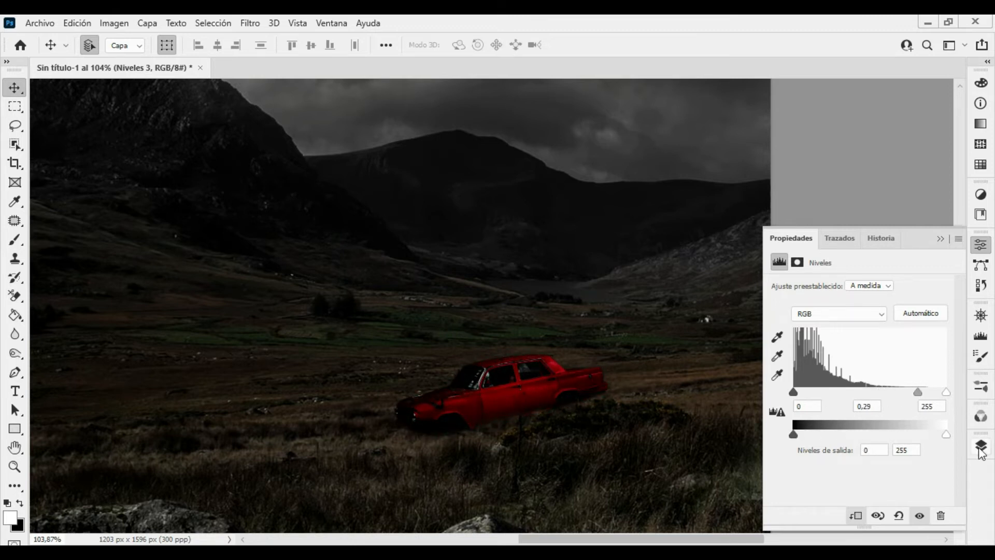
click(981, 447)
key(ctrl+0)
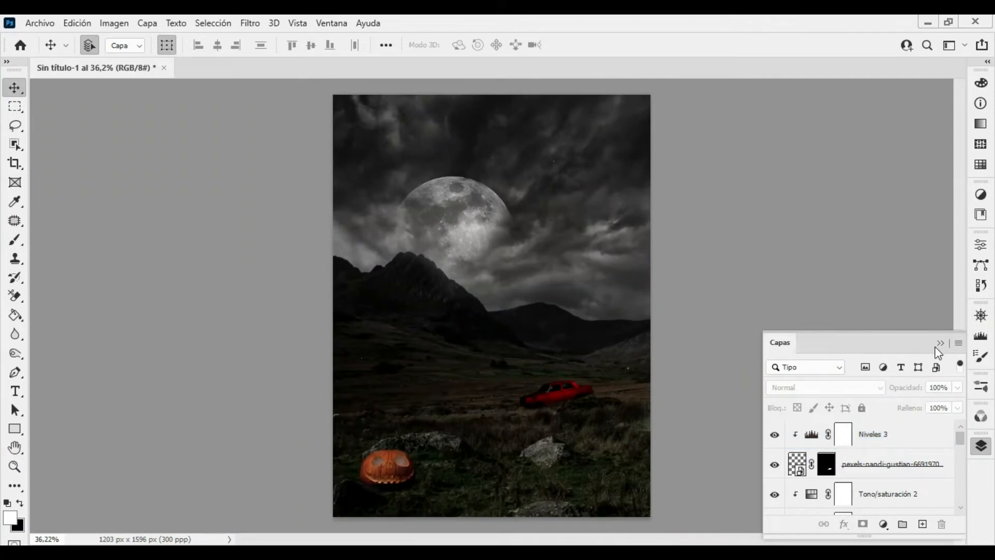
Place the zombie photo pexels-cottonbro-5435456 as an embedded element and hide its layer
mouse_move(506, 415)
mouse_down()
mouse_move(524, 405)
mouse_move(514, 416)
mouse_up()
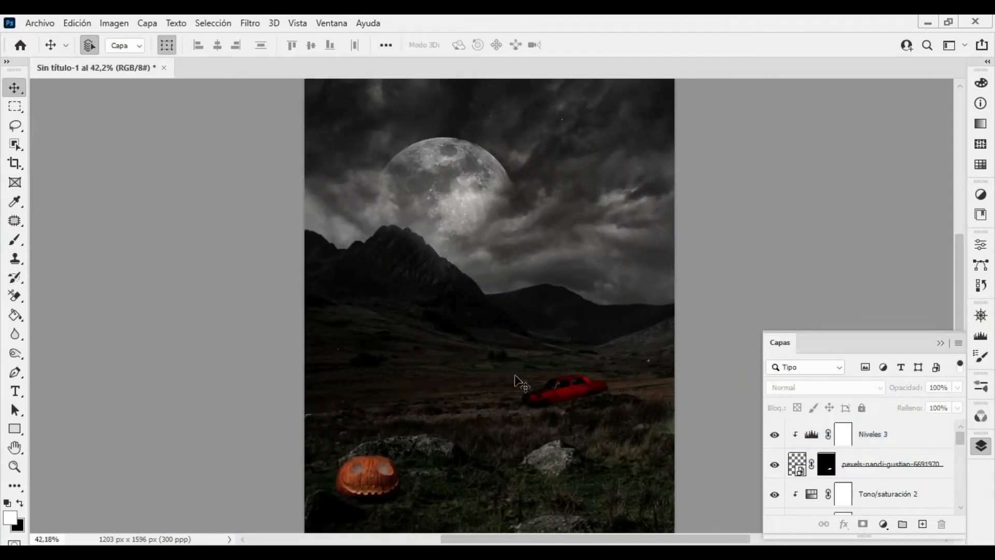
key(ctrl+shift+p)
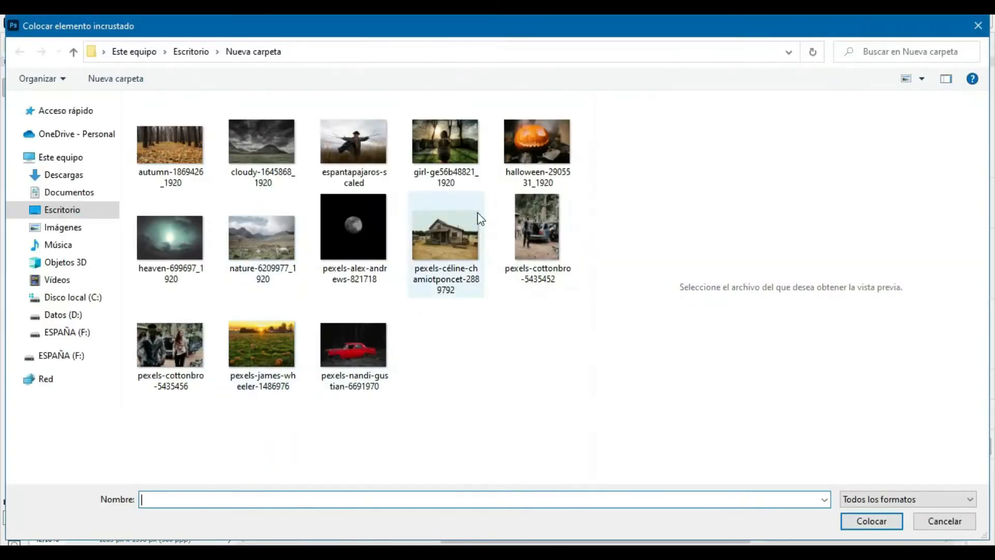
double_click(192, 343)
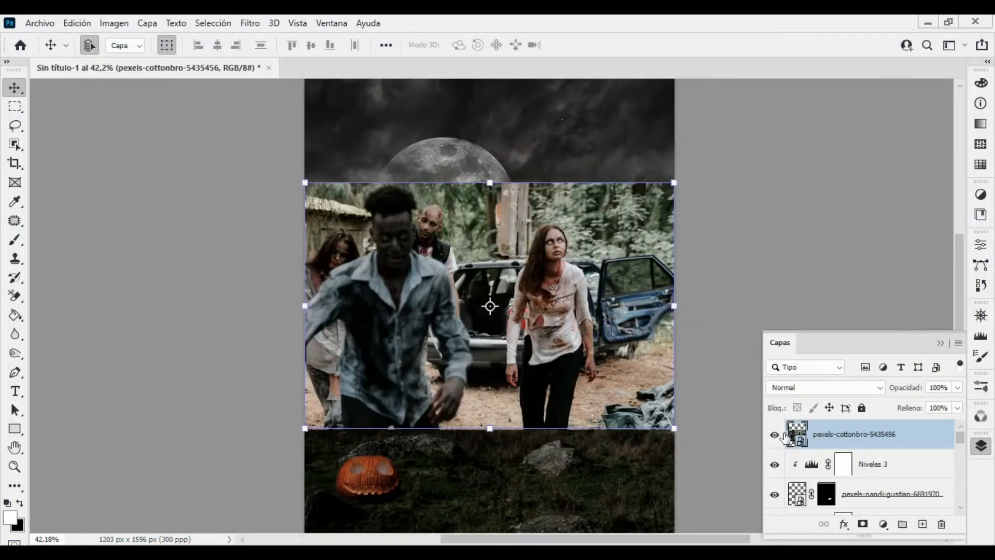
click(774, 435)
Select the car layer together with its Levels adjustment and move the car left, just above the rock behind the pumpkin
click(572, 395)
ctrl+click(896, 470)
drag(558, 388, 419, 404)
drag(490, 409, 488, 419)
drag(494, 404, 498, 410)
key(Return)
Shift the car slightly further left so it sits above the pumpkin, and check its placement up close
click(524, 378)
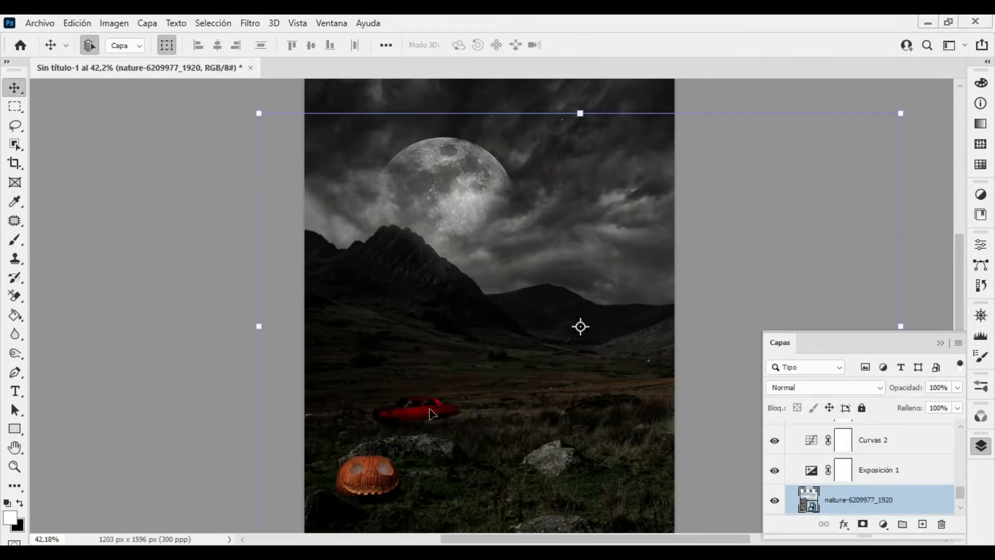
drag(430, 412, 414, 397)
click(478, 421)
key(z)
drag(404, 464, 470, 448)
drag(441, 451, 472, 339)
key(v)
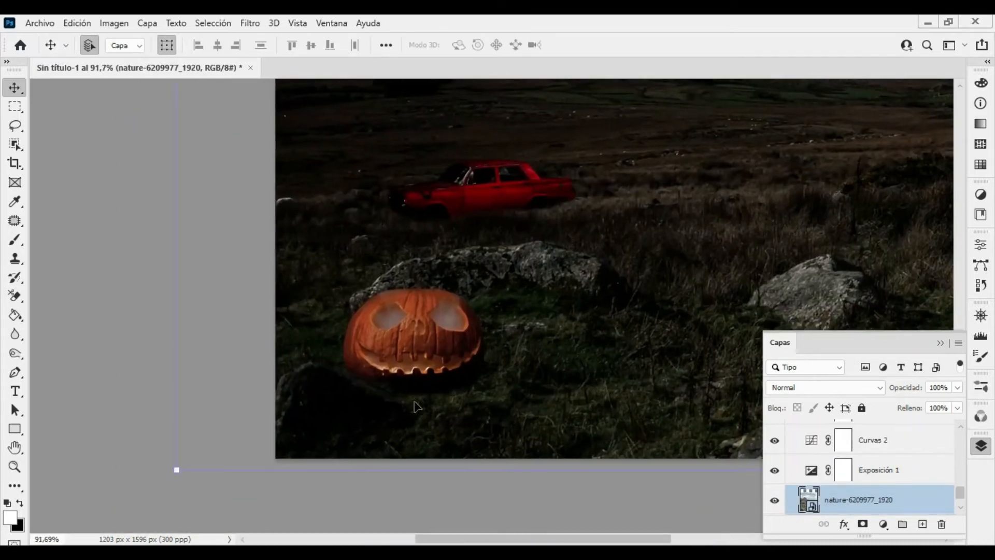
Select the carved pumpkin and nudge it slightly down on the grass in front of the rock
click(417, 355)
drag(417, 354, 393, 386)
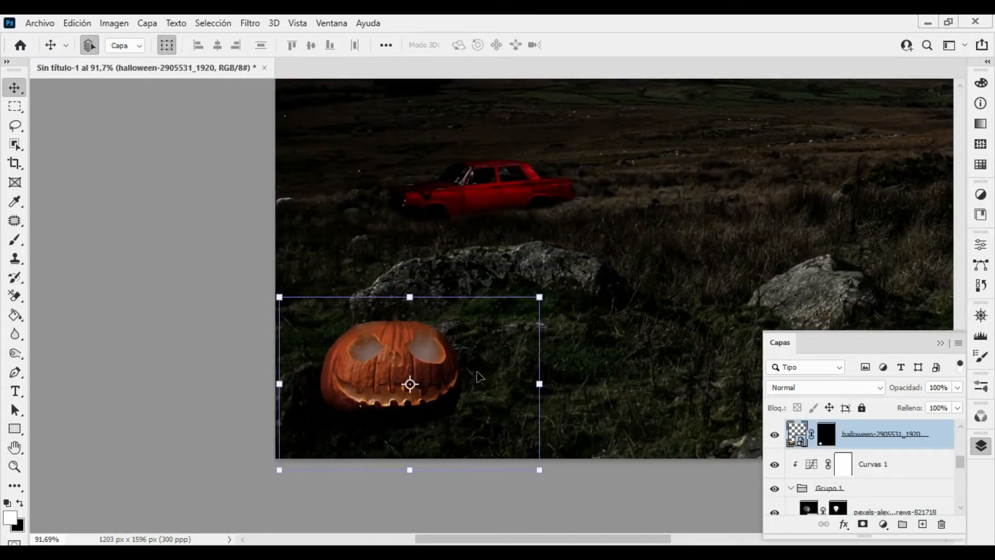
key(ctrl+z)
drag(450, 352, 449, 359)
key(z)
drag(576, 367, 566, 340)
key(v)
key(z)
Show the pexels-cottonbro-5435456 layer, select the zombie woman in the white shirt with Object Selection, and add a layer mask
drag(960, 461, 970, 428)
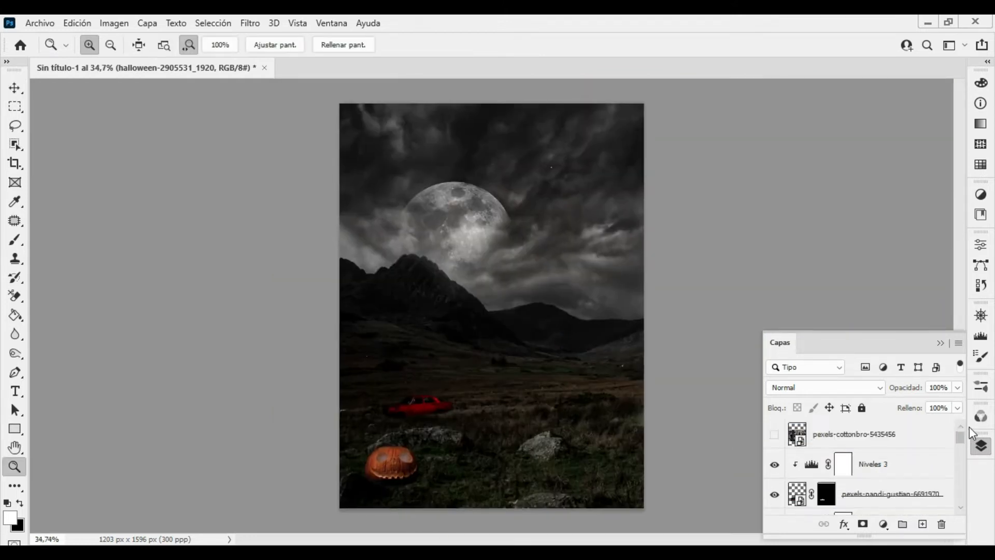
click(853, 438)
drag(566, 304, 614, 302)
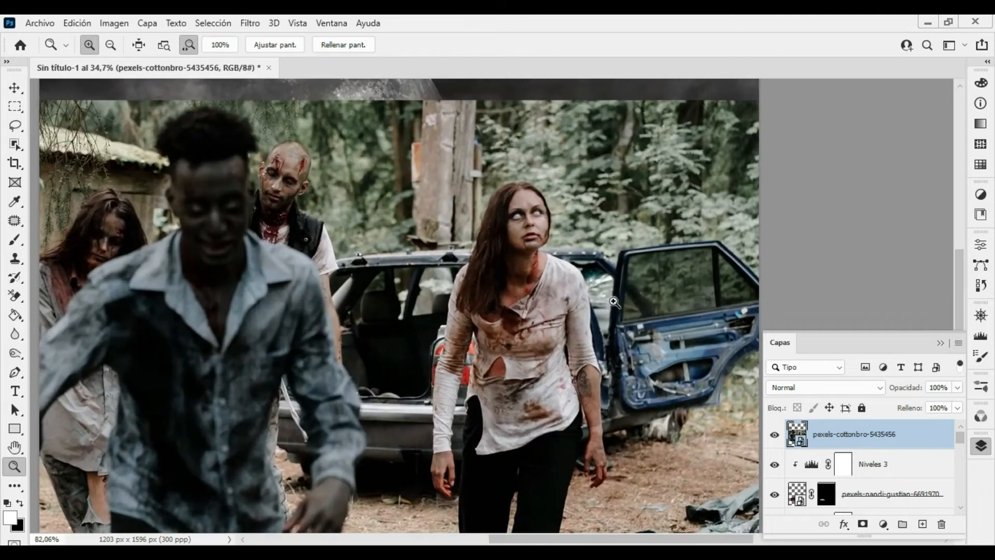
click(570, 334)
drag(566, 336, 548, 284)
scroll(548, 285, down, 2)
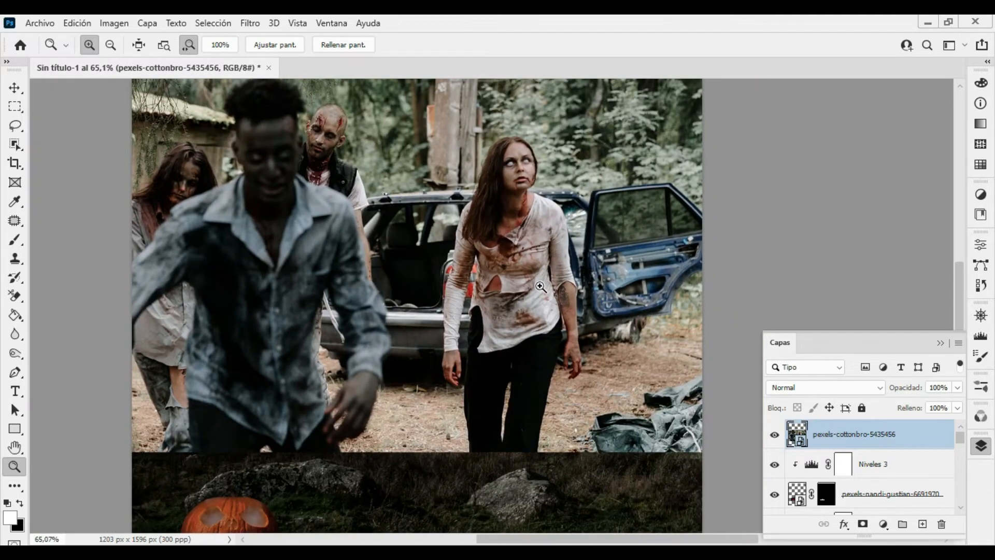
key(w)
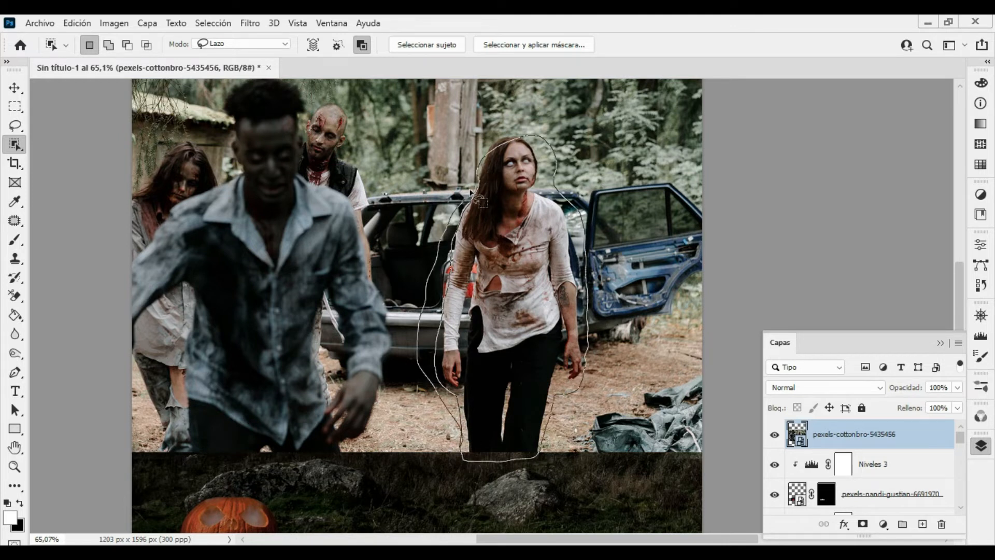
drag(565, 338, 569, 341)
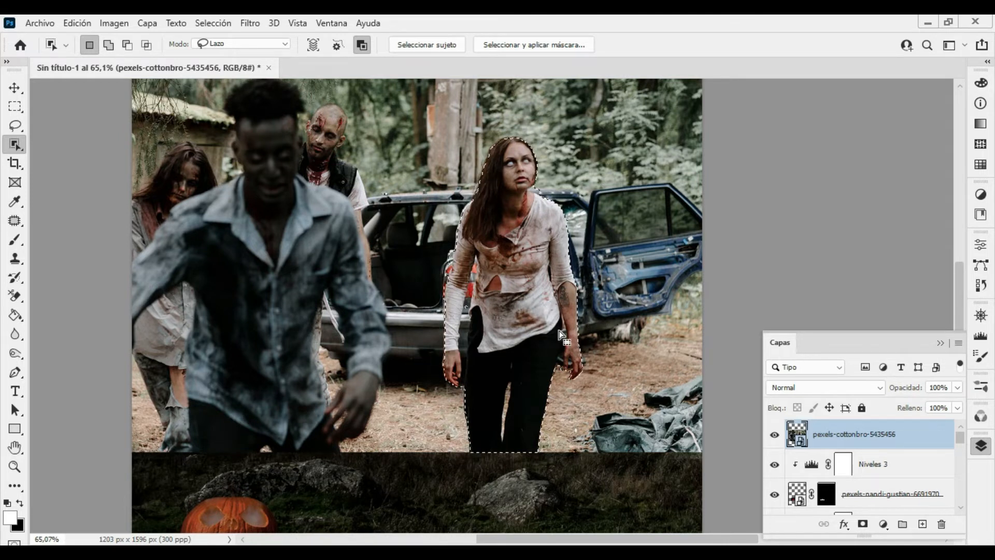
click(863, 523)
Enlarge the zombie woman and place her right of the pumpkin, with her legs ending at the canvas bottom
key(z)
drag(568, 269, 518, 269)
key(v)
drag(554, 321, 539, 409)
drag(619, 312, 721, 240)
drag(610, 366, 557, 363)
drag(657, 247, 741, 191)
drag(605, 318, 565, 316)
key(Return)
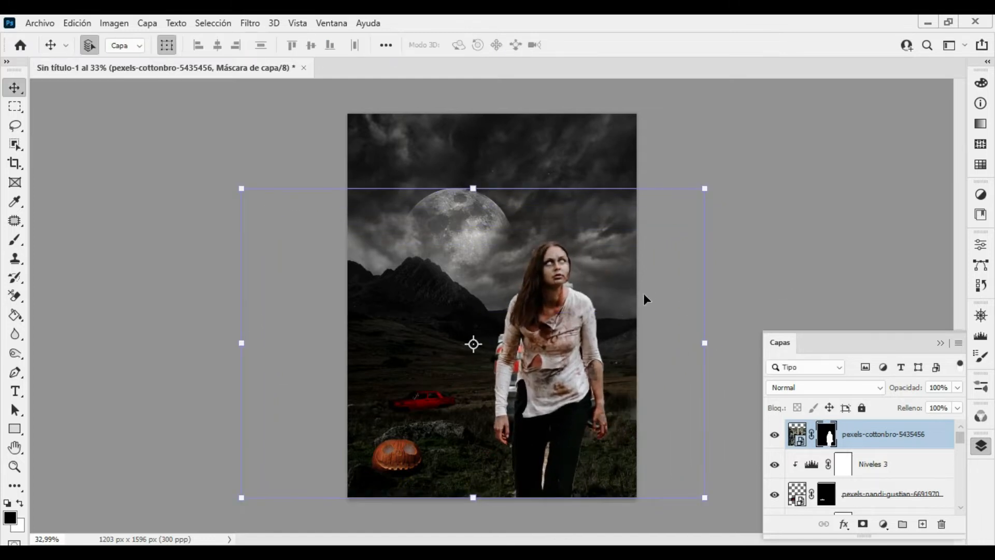
Paint black on the woman's layer mask with a small brush to remove the background remnant between her chin and shoulder
key(z)
drag(557, 282, 684, 273)
key(v)
key(b)
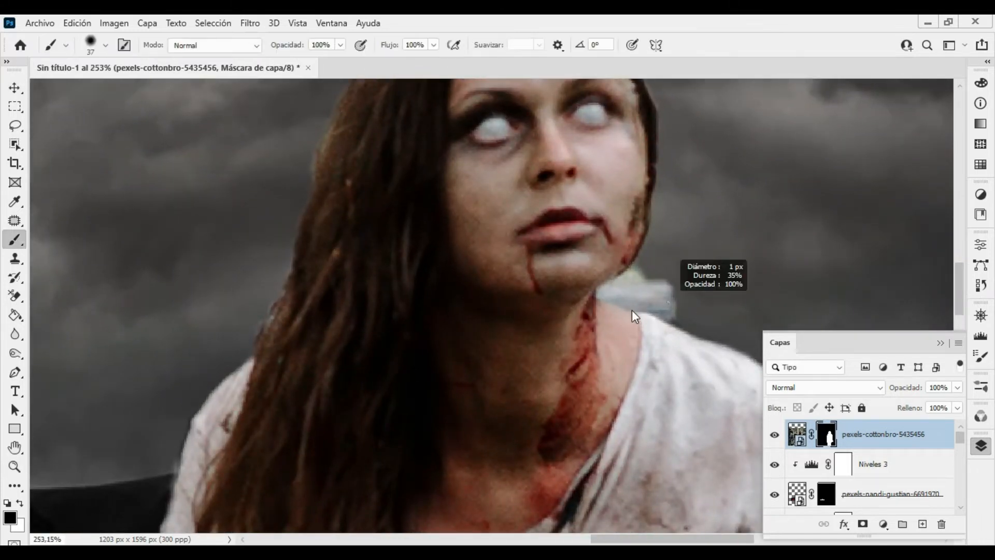
right_click(637, 311)
click(635, 309)
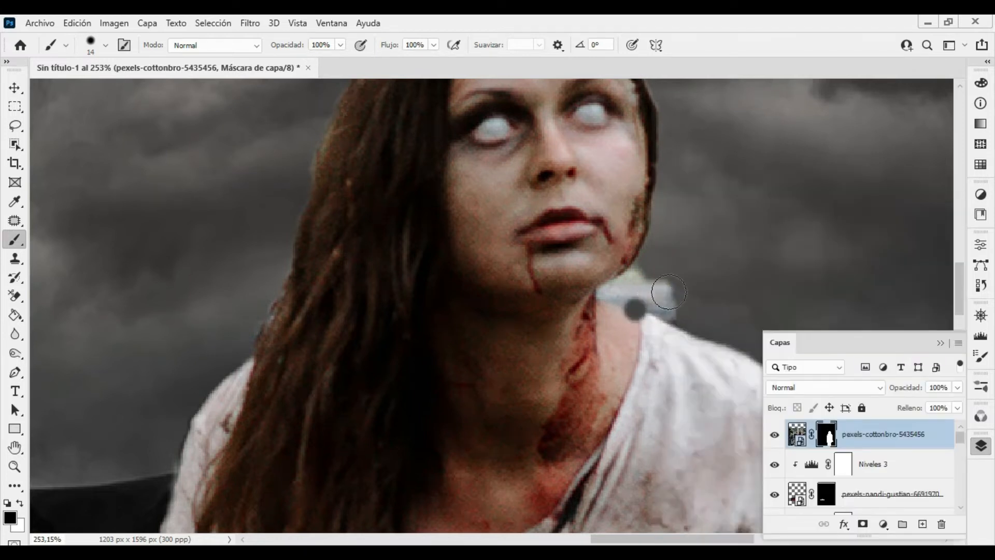
drag(667, 293, 671, 312)
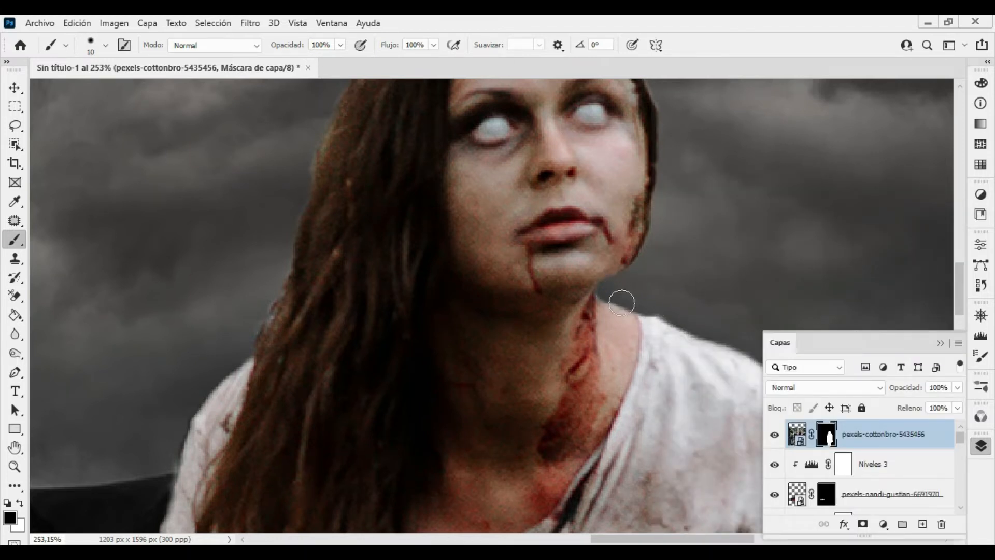
Mask out the red car remnants along the outer edge of the woman's white sleeve
drag(428, 367, 647, 269)
mouse_move(492, 482)
mouse_down()
mouse_move(524, 218)
mouse_move(547, 179)
mouse_up()
mouse_move(412, 250)
mouse_down()
mouse_move(399, 347)
mouse_move(367, 406)
mouse_move(398, 256)
mouse_up()
drag(404, 352, 455, 163)
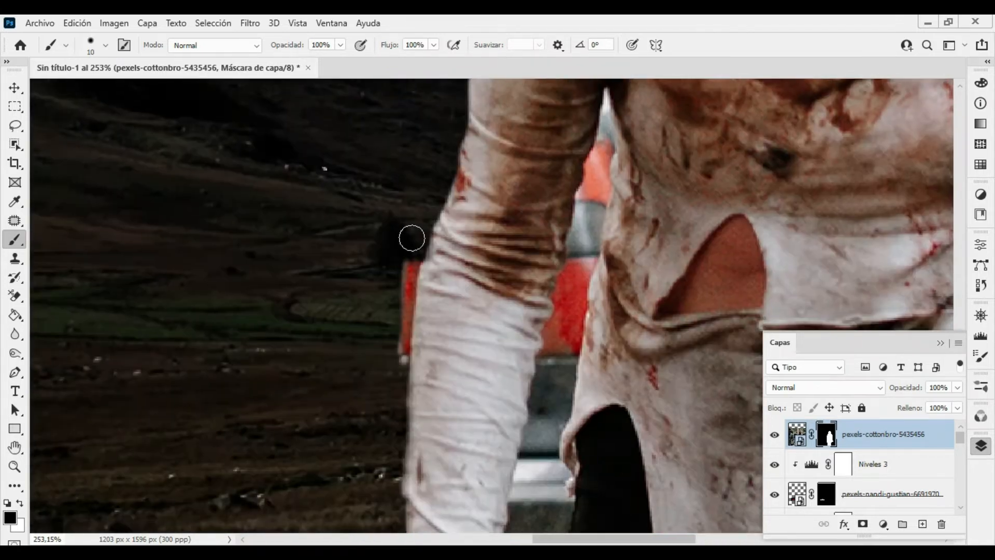
drag(402, 324, 403, 332)
Mask out the old car showing between the woman's lower sleeve and her black trousers
scroll(590, 268, down, 5)
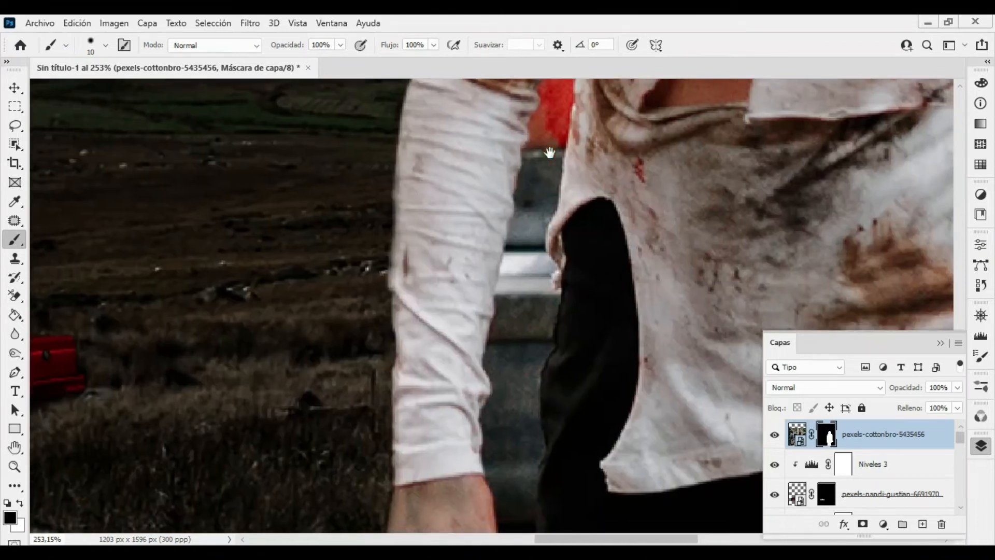
drag(500, 329, 539, 214)
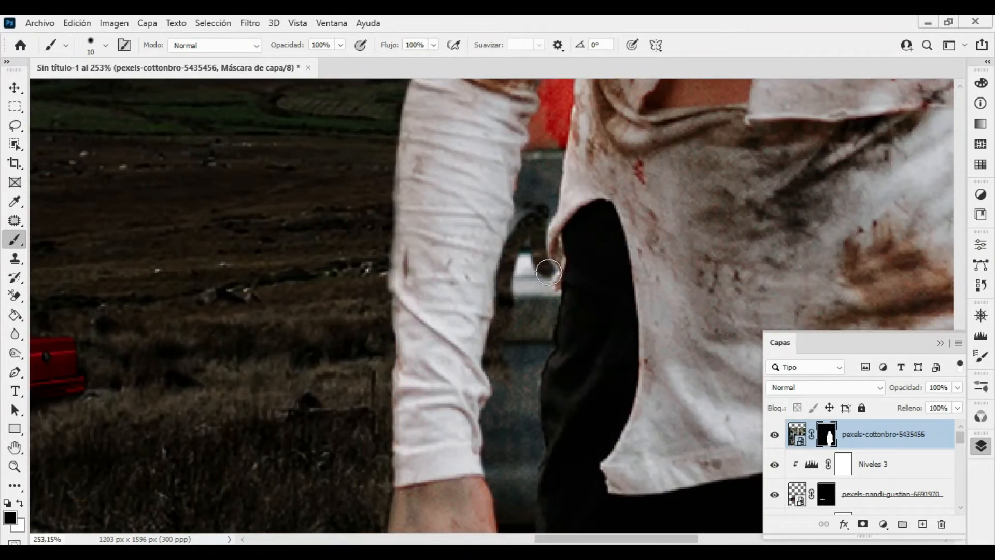
mouse_move(556, 293)
mouse_down()
mouse_move(522, 409)
mouse_move(510, 318)
mouse_up()
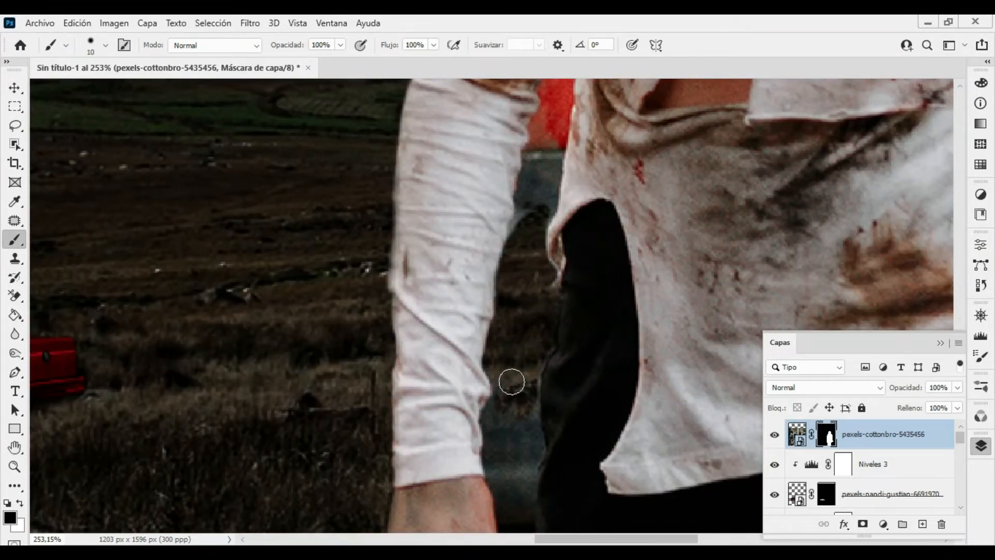
scroll(512, 382, down, 4)
drag(484, 360, 482, 487)
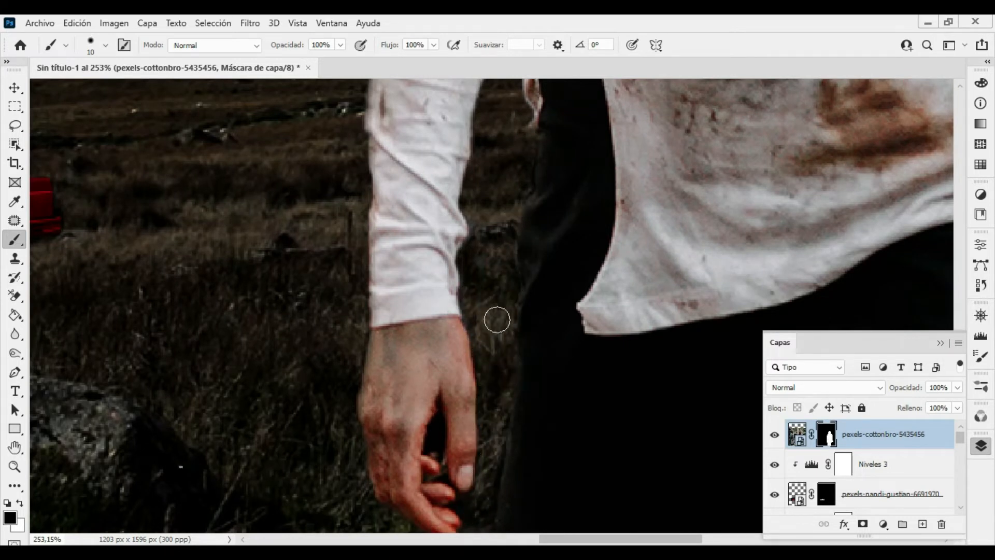
Mask out the leftover background around the same hand's fingers and in the upper gap between arm and torso
scroll(497, 320, down, 4)
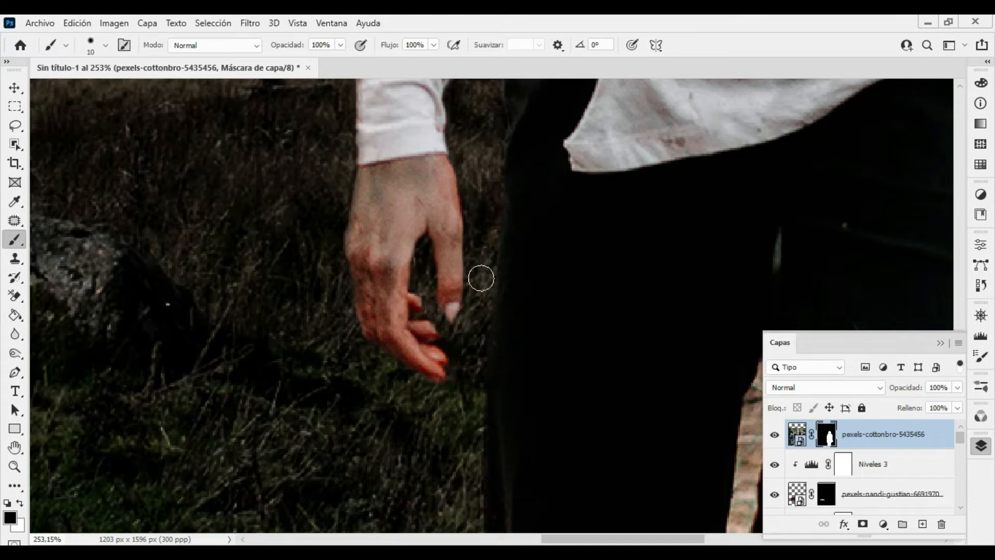
drag(476, 323, 426, 281)
drag(504, 255, 456, 311)
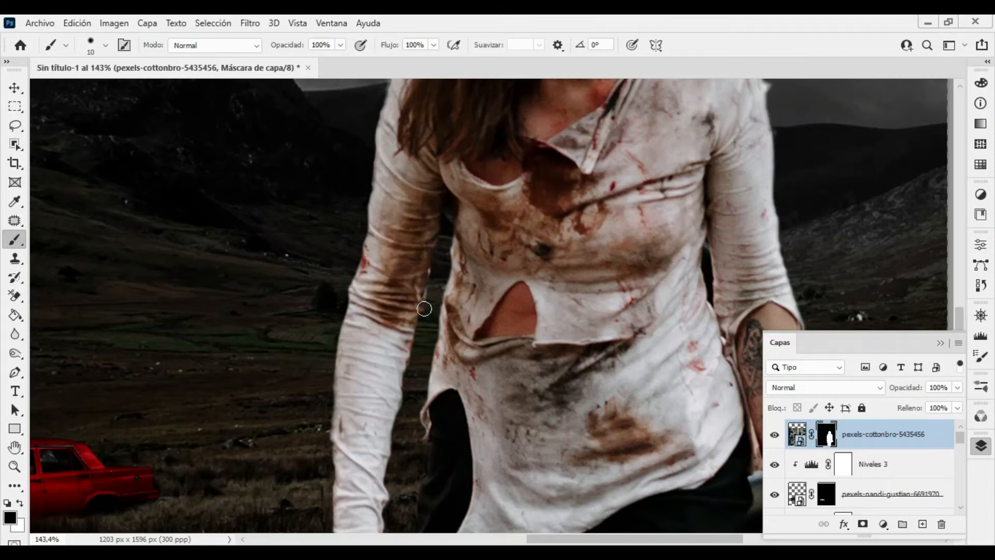
drag(484, 313, 421, 319)
Mask out the original photo's ground showing between the woman's legs
drag(515, 346, 430, 240)
drag(413, 426, 472, 424)
drag(418, 458, 423, 412)
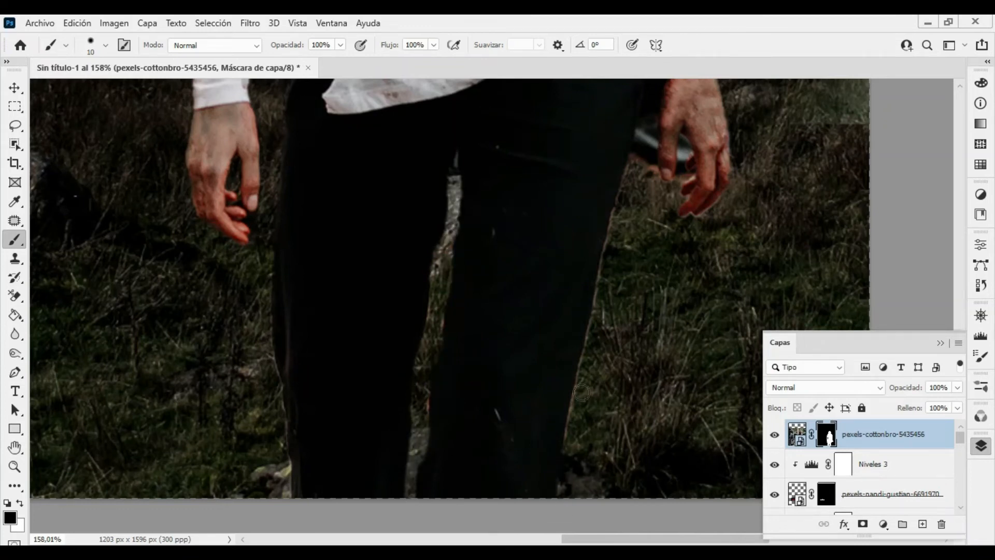
Mask out the leftover objects between the trousers and the hand of the woman's tattooed arm
drag(579, 311, 373, 446)
drag(462, 306, 507, 302)
drag(463, 346, 474, 250)
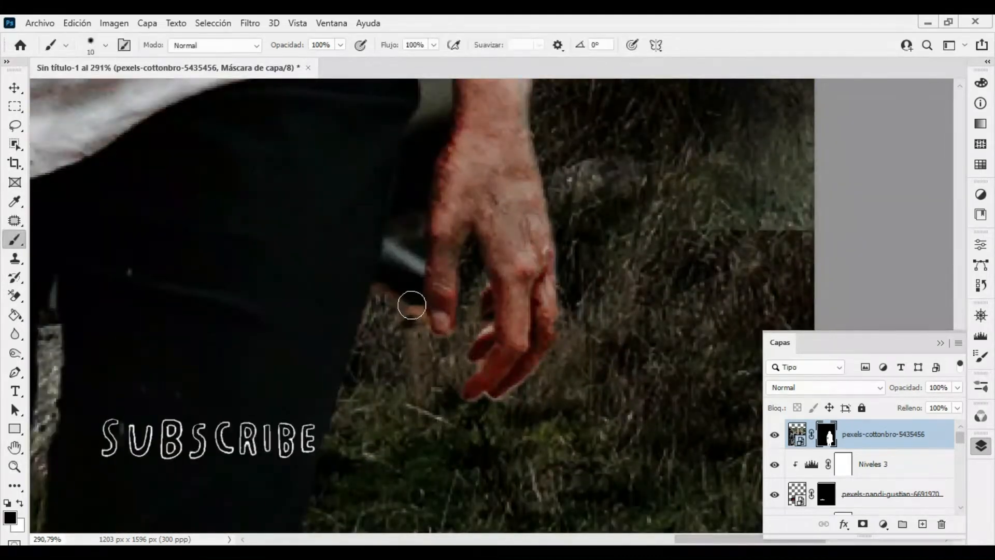
mouse_move(411, 307)
mouse_down()
mouse_move(418, 256)
mouse_move(395, 236)
mouse_move(356, 455)
mouse_up()
mouse_move(355, 417)
mouse_down()
mouse_move(396, 266)
mouse_move(371, 259)
mouse_move(369, 213)
mouse_up()
mouse_move(369, 190)
mouse_down()
mouse_move(364, 302)
mouse_move(384, 368)
mouse_move(350, 362)
mouse_move(376, 508)
mouse_up()
drag(399, 293, 396, 292)
Clear the remaining background between the woman's tattooed arm and her torso, then check the whole composition
key(b)
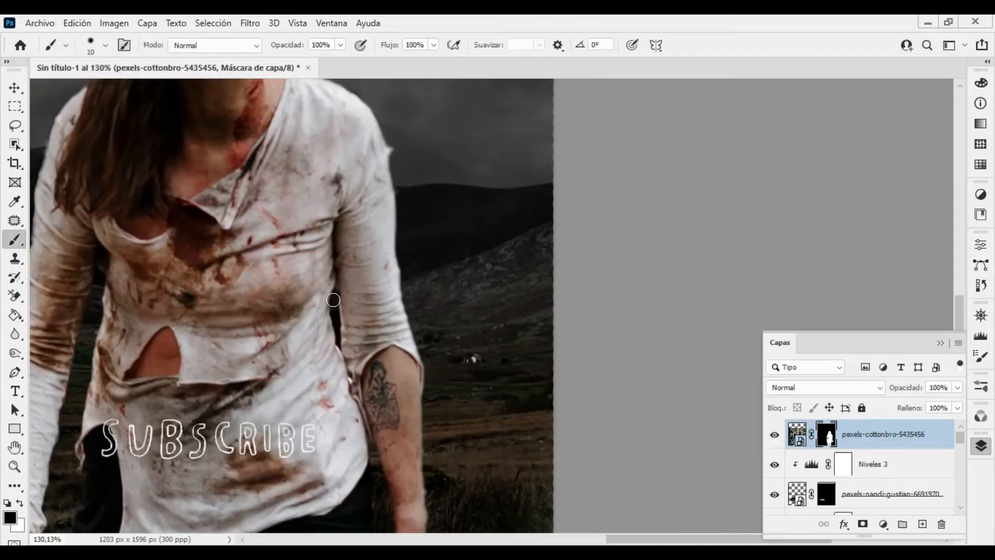
drag(337, 334, 371, 478)
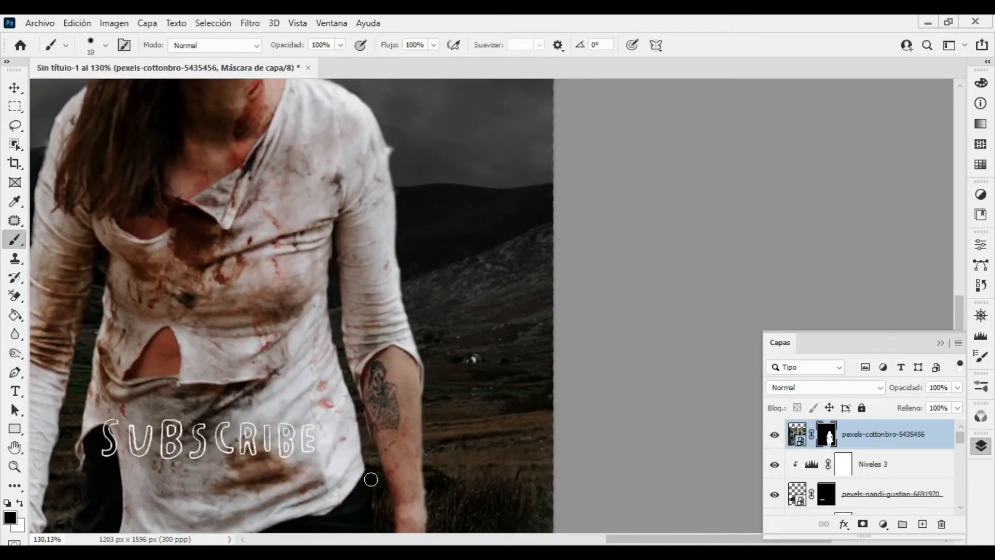
key(ctrl+space)
drag(479, 413, 442, 428)
key(ctrl+space)
drag(382, 209, 338, 224)
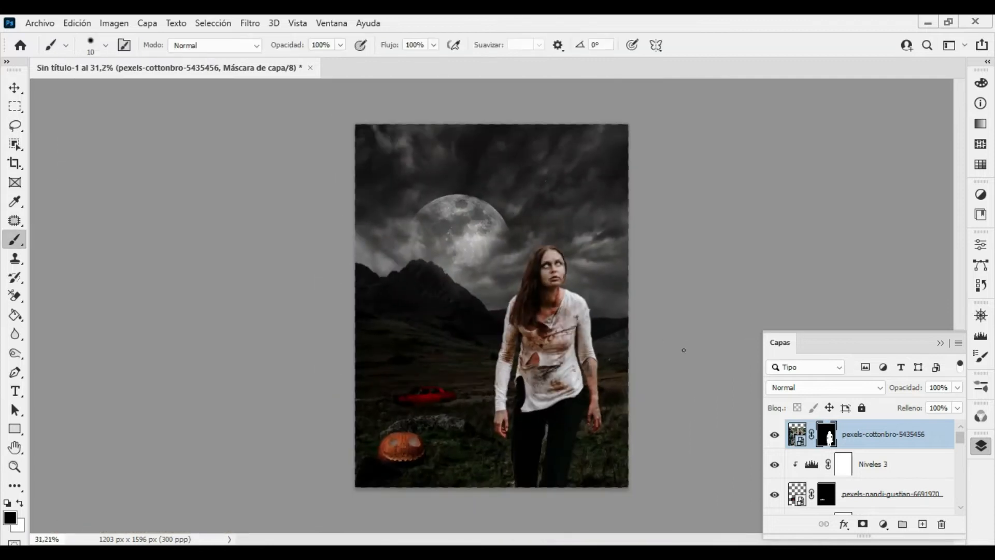
Add a Levels adjustment clipped to the zombie woman and set its midtones to 0.29
key(v)
click(682, 348)
click(564, 348)
click(884, 526)
click(901, 328)
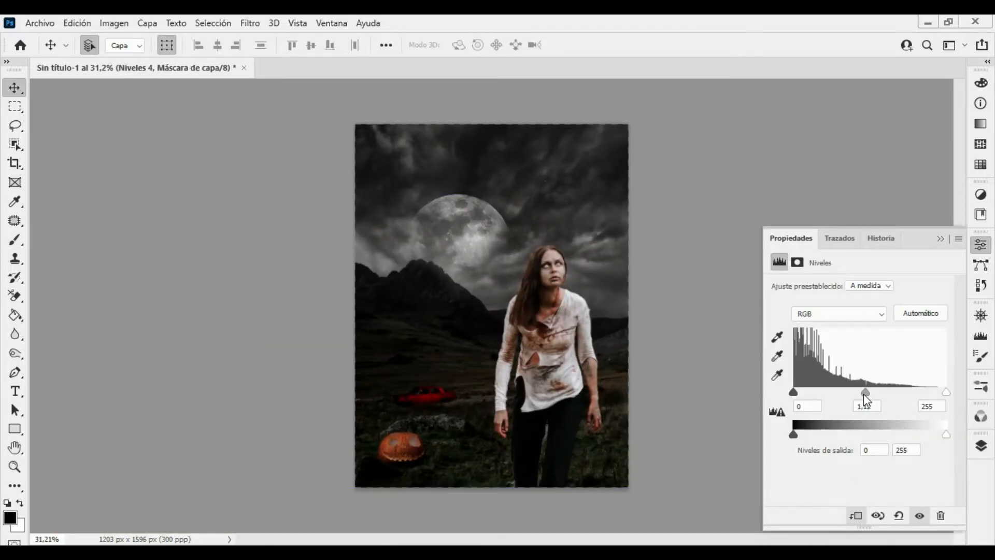
drag(864, 394, 916, 409)
Duplicate the Niveles 4 adjustment and raise the copy's midtones strongly to brighten the woman
click(982, 446)
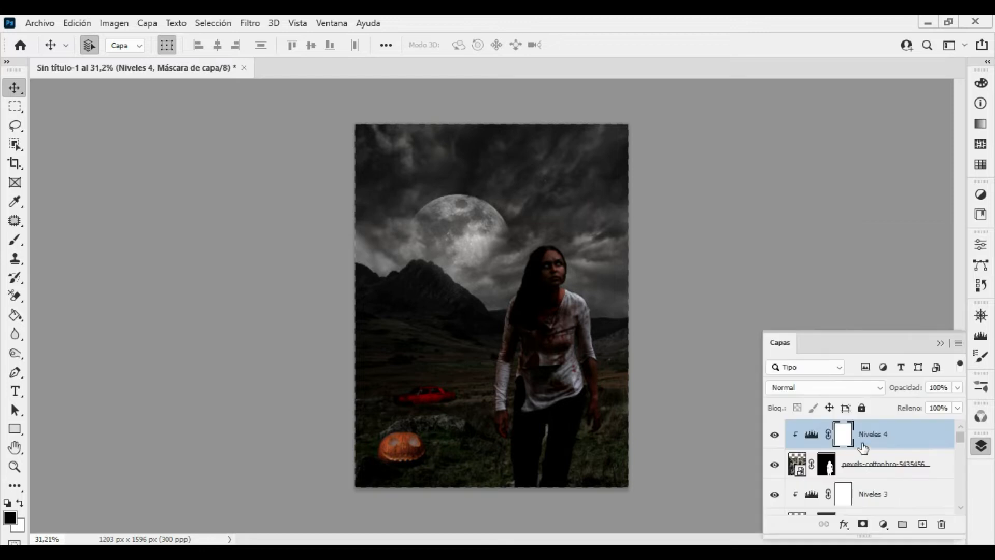
key(ctrl+j)
double_click(804, 445)
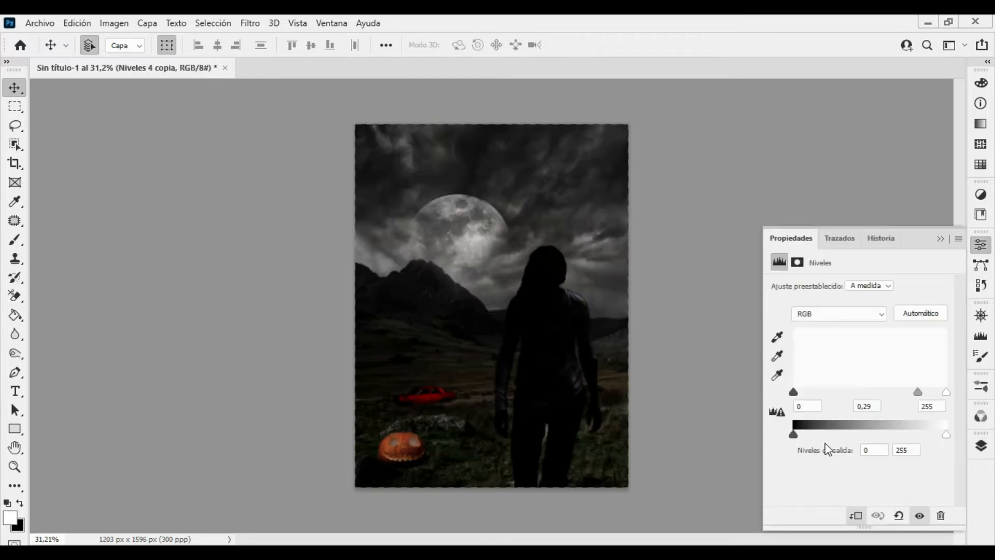
drag(918, 392, 812, 393)
key(F7)
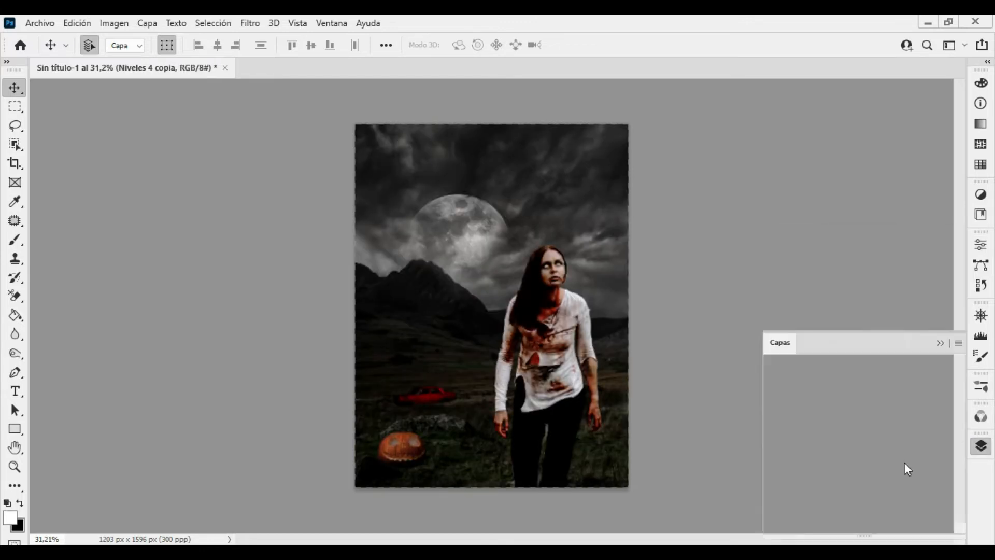
Invert the masks of Niveles 4 copia and Niveles 4 to black
click(847, 445)
key(ctrl+i)
click(841, 468)
key(ctrl+i)
Paint white on the Niveles 4 mask with a large soft brush at 80% and 40% opacity to shade the woman's body
key(ctrl+space)
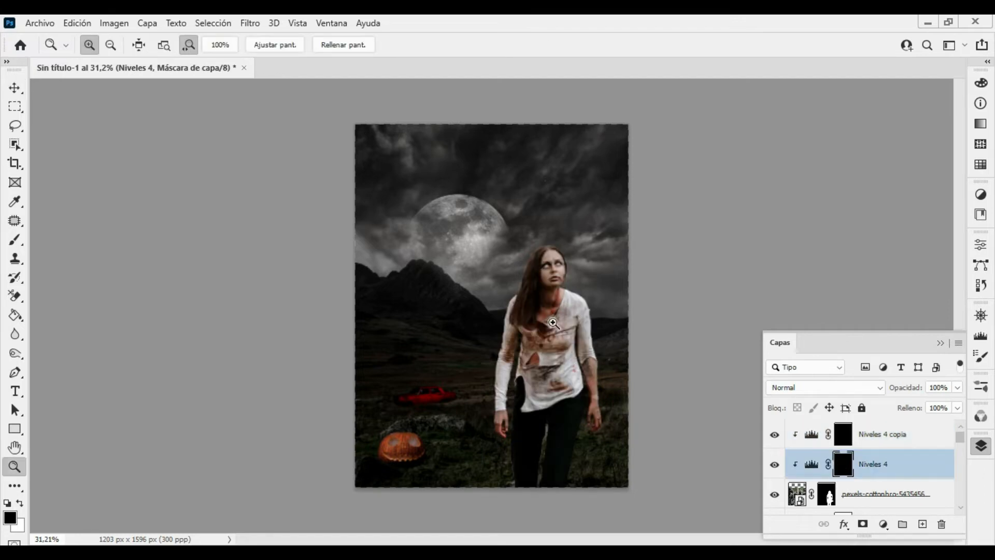
drag(556, 325, 609, 325)
mouse_move(609, 325)
mouse_down()
mouse_move(595, 240)
mouse_move(587, 240)
mouse_up()
key(b)
mouse_move(586, 369)
mouse_down()
mouse_move(654, 361)
mouse_move(611, 253)
mouse_up()
key(8)
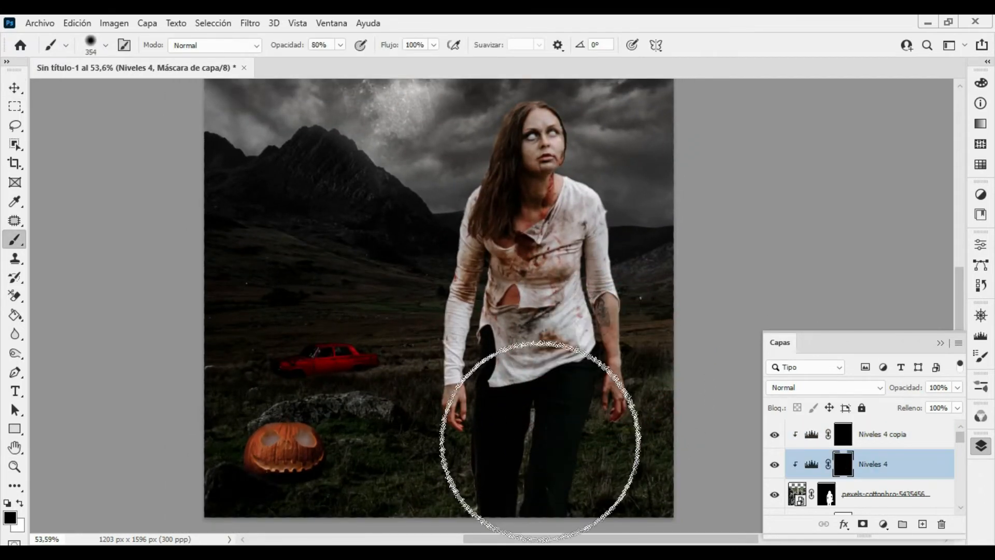
key(x)
mouse_move(548, 449)
mouse_down()
mouse_move(612, 387)
mouse_move(601, 369)
mouse_up()
drag(599, 381, 567, 391)
mouse_move(622, 331)
mouse_down()
mouse_move(640, 275)
mouse_move(622, 300)
mouse_move(593, 271)
mouse_move(560, 355)
mouse_move(574, 349)
mouse_move(472, 359)
mouse_move(482, 321)
mouse_move(498, 314)
mouse_move(580, 340)
mouse_up()
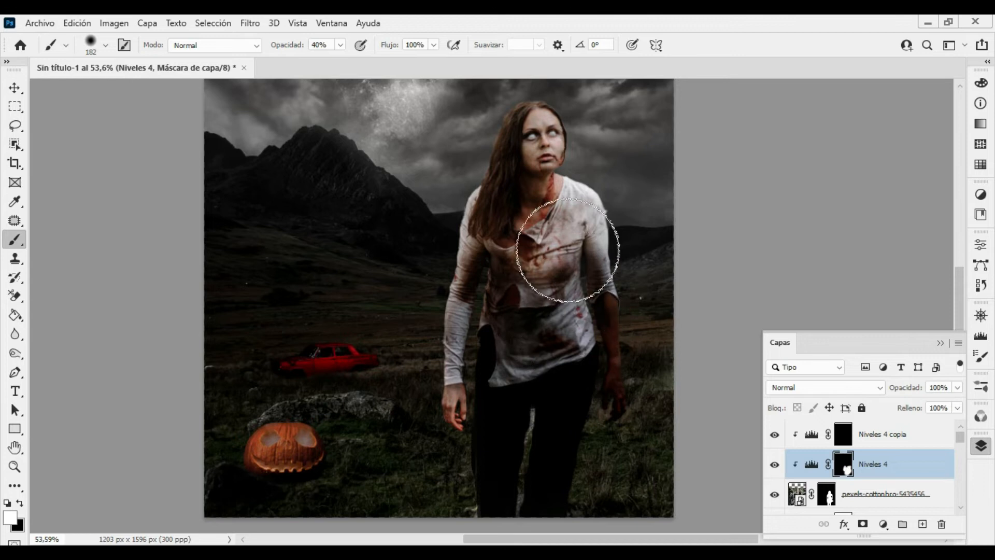
mouse_move(568, 250)
mouse_down()
mouse_move(576, 210)
mouse_move(592, 211)
mouse_move(600, 274)
mouse_move(562, 163)
mouse_move(547, 147)
mouse_move(503, 327)
mouse_move(512, 411)
mouse_move(501, 318)
mouse_move(474, 352)
mouse_move(491, 233)
mouse_move(456, 299)
mouse_up()
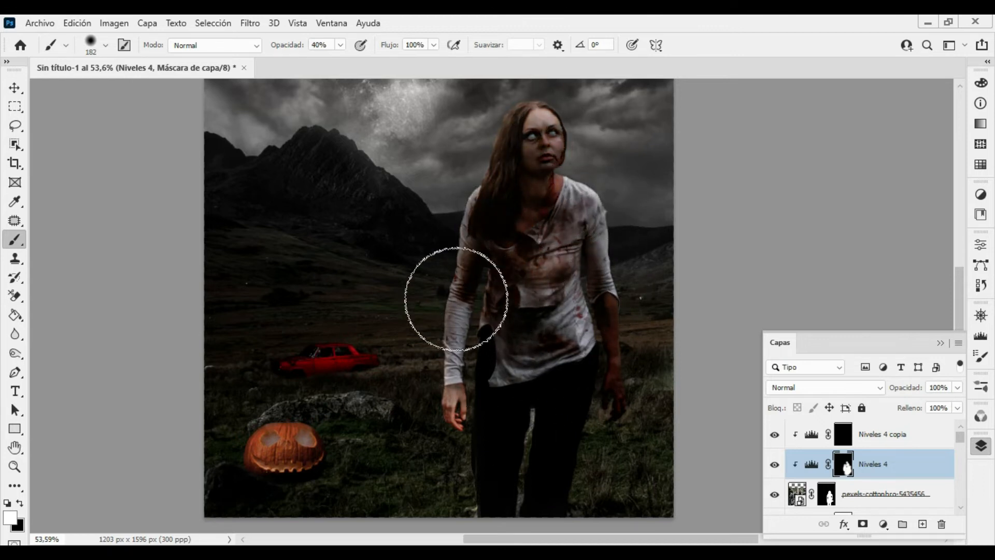
Load the woman's mask as a selection and paint faint highlights on the Niveles 4 copia mask at 10% opacity
click(844, 437)
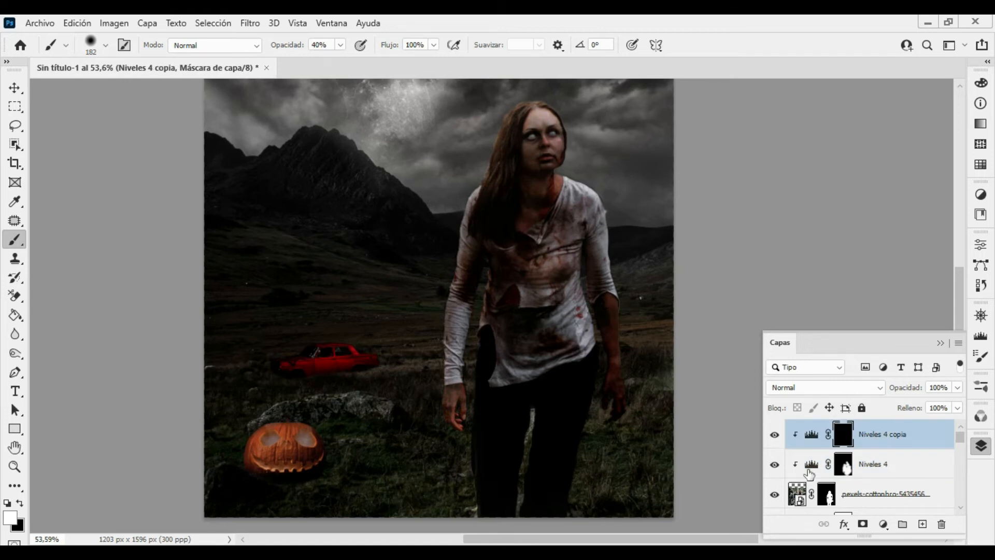
ctrl+click(827, 494)
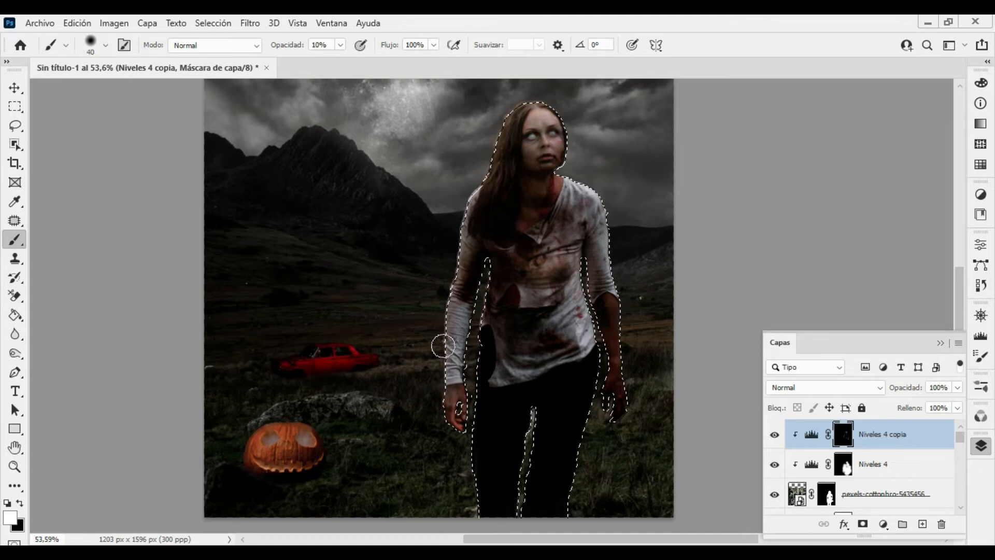
Paint more shading on the Niveles 4 mask at 50% opacity over the woman's face, hair and body
click(843, 465)
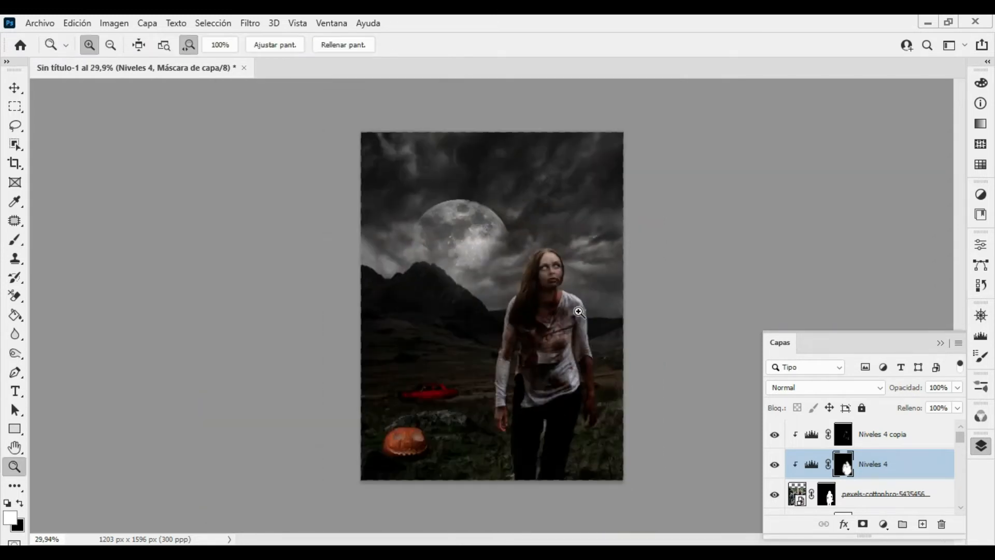
drag(576, 275, 632, 274)
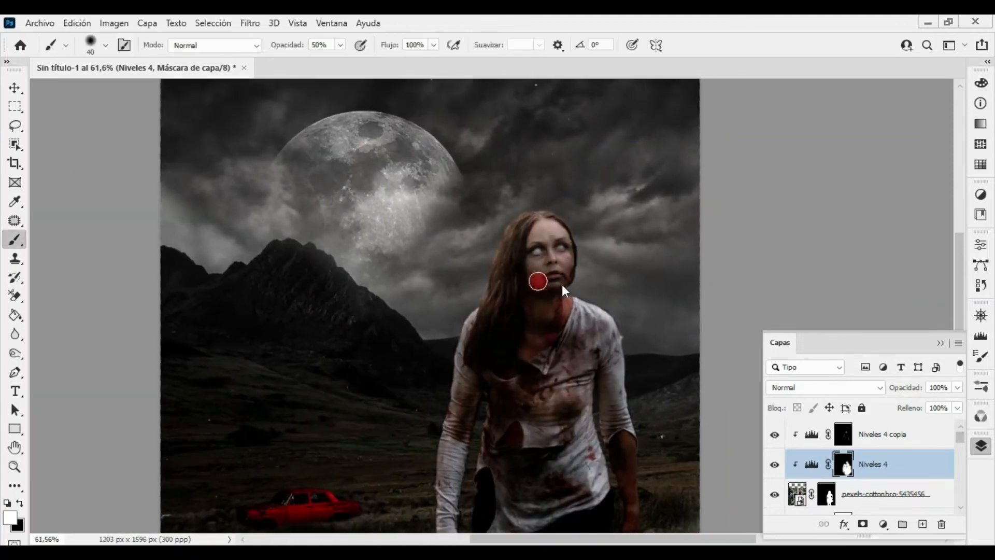
drag(563, 286, 615, 283)
mouse_move(510, 251)
mouse_down()
mouse_move(555, 275)
mouse_move(566, 297)
mouse_up()
drag(615, 442, 613, 348)
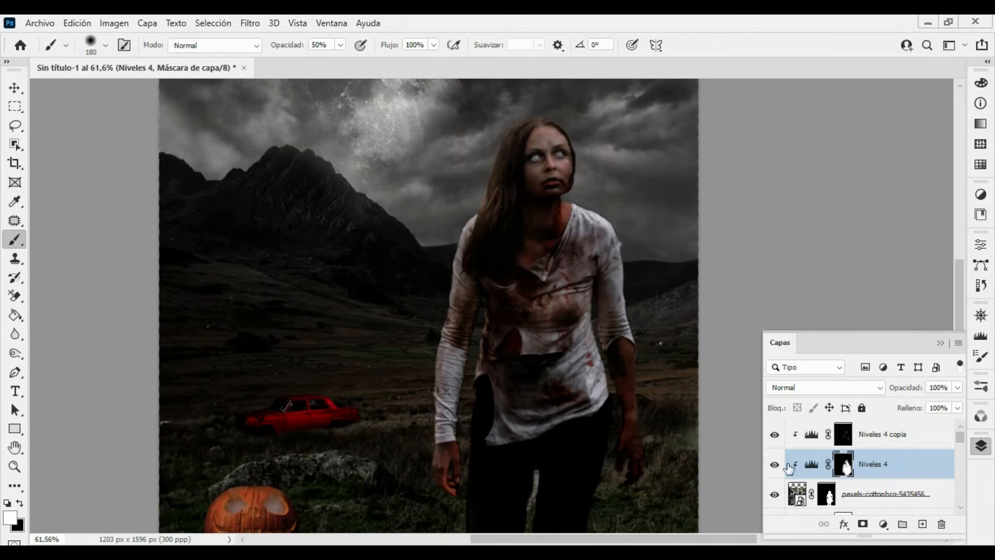
Add a clipped Hue/Saturation adjustment above Niveles 4, lowering the woman's saturation to about -23 and slightly reducing the lightness
click(884, 525)
click(903, 382)
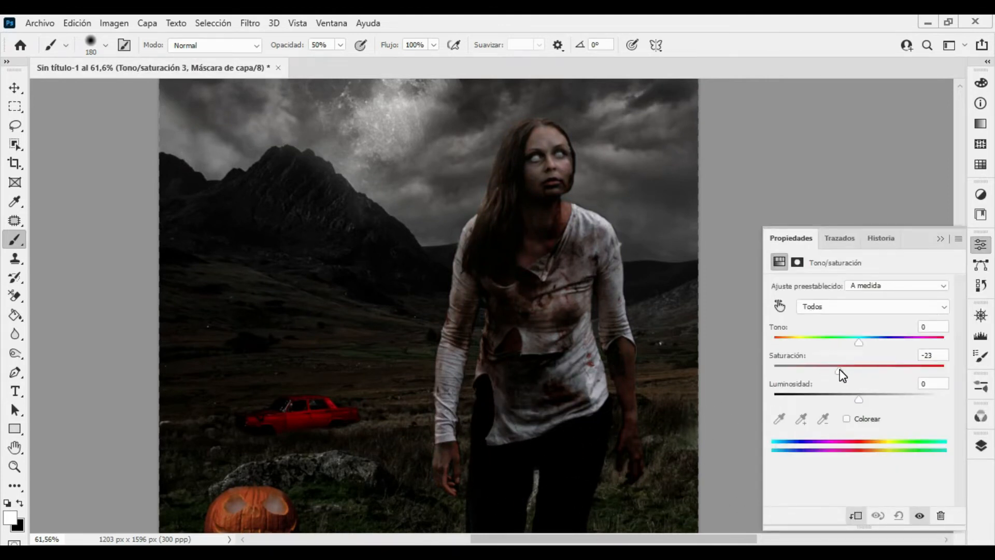
drag(859, 399, 847, 399)
click(981, 446)
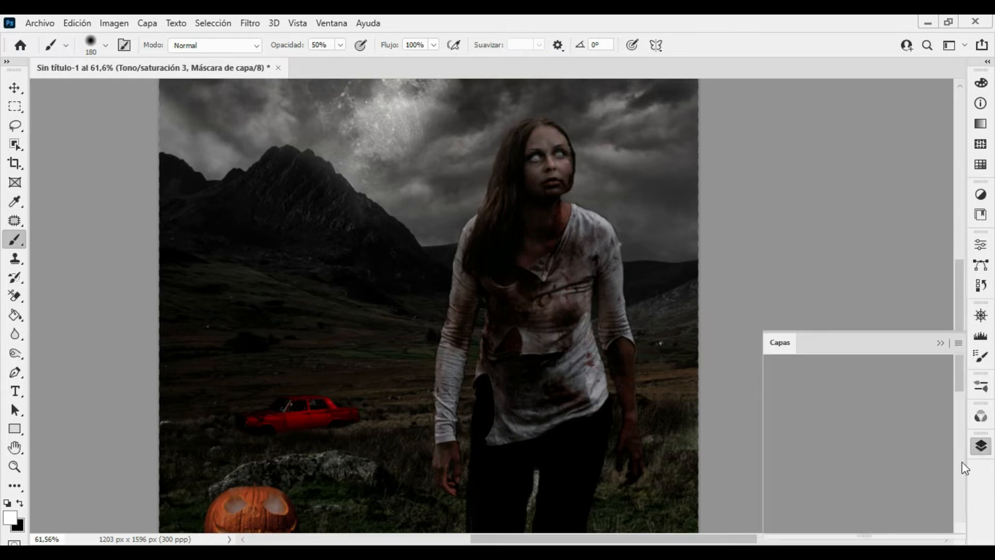
click(884, 525)
click(895, 325)
click(981, 446)
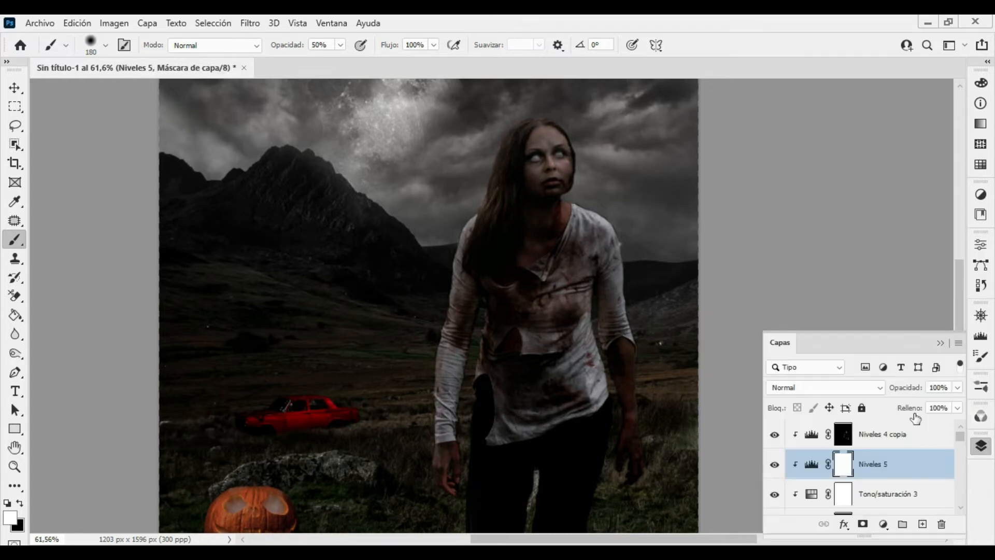
key(ctrl+z)
Add a clipped Brightness/Contrast adjustment above Tono/saturación 3 and lower its brightness to darken the woman
click(883, 525)
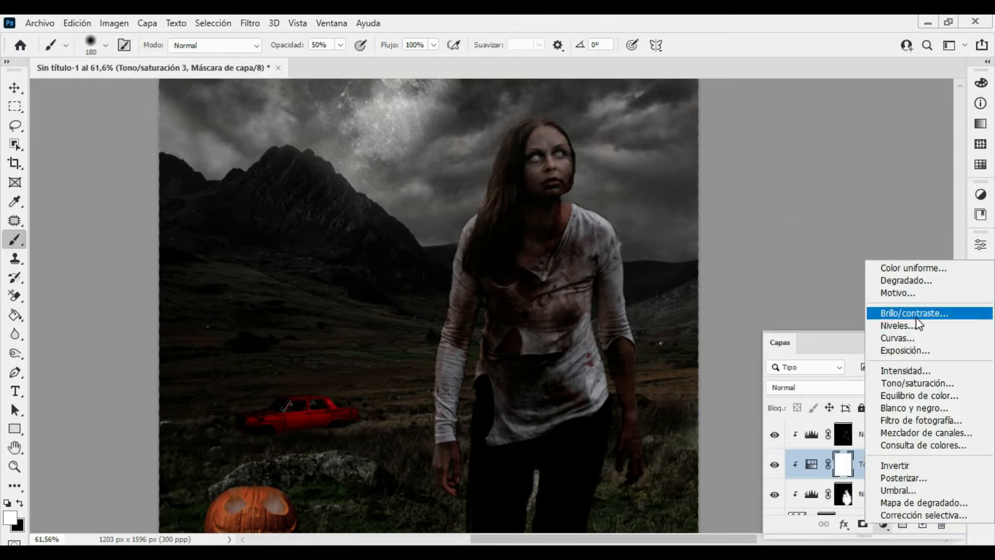
click(915, 313)
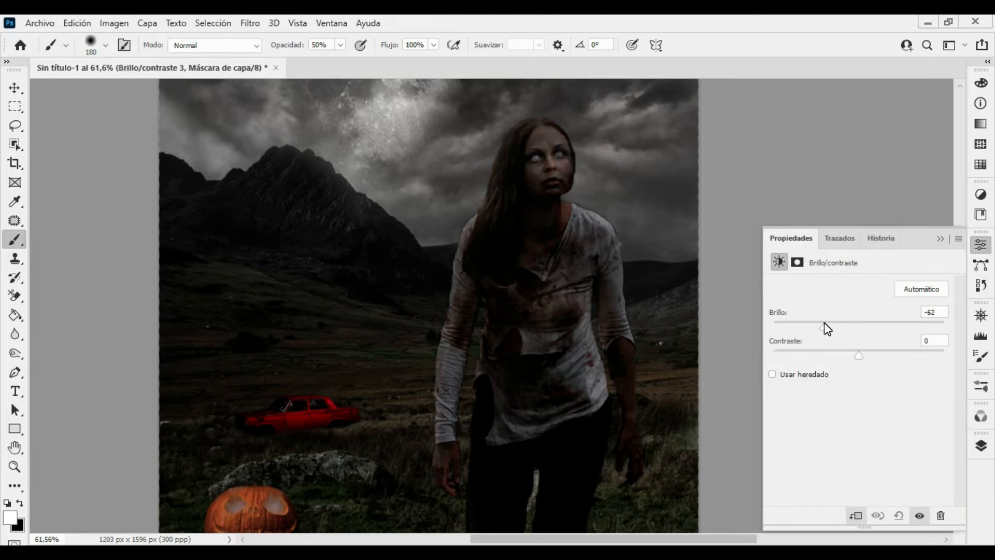
drag(825, 326, 838, 326)
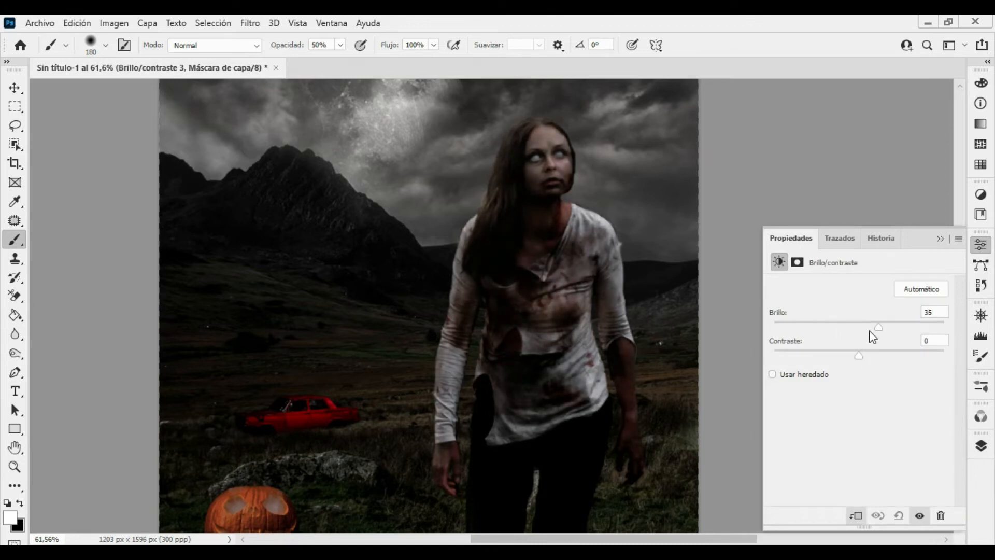
click(979, 444)
scroll(961, 441, down, 3)
scroll(957, 446, up, 1)
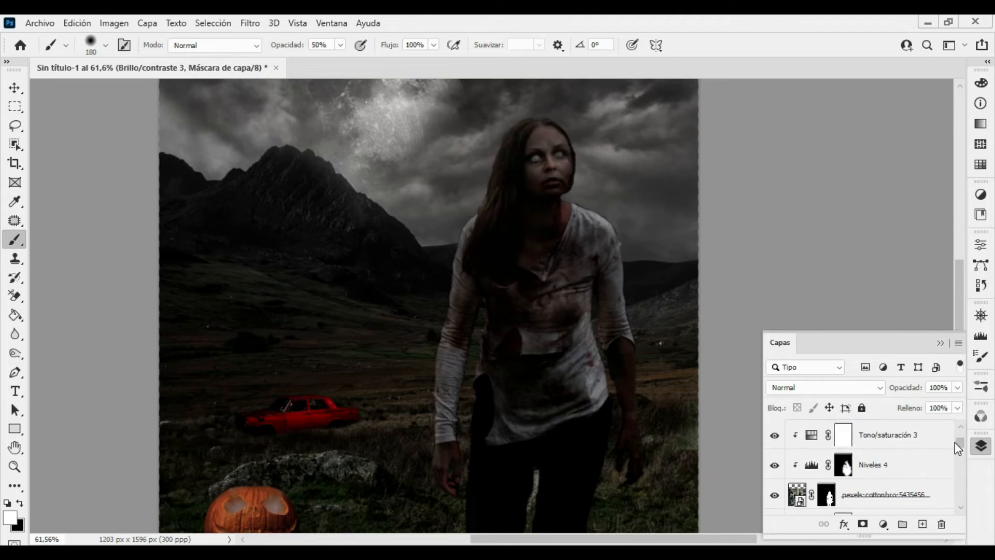
Compare the woman with the Tono/saturación 3 adjustment hidden and shown
click(789, 442)
click(776, 443)
click(776, 443)
click(776, 442)
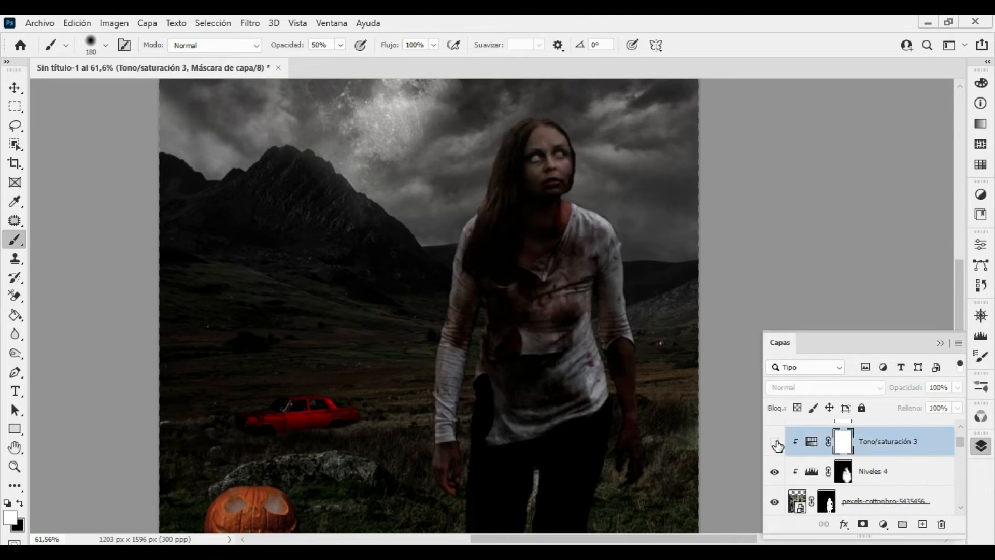
click(775, 444)
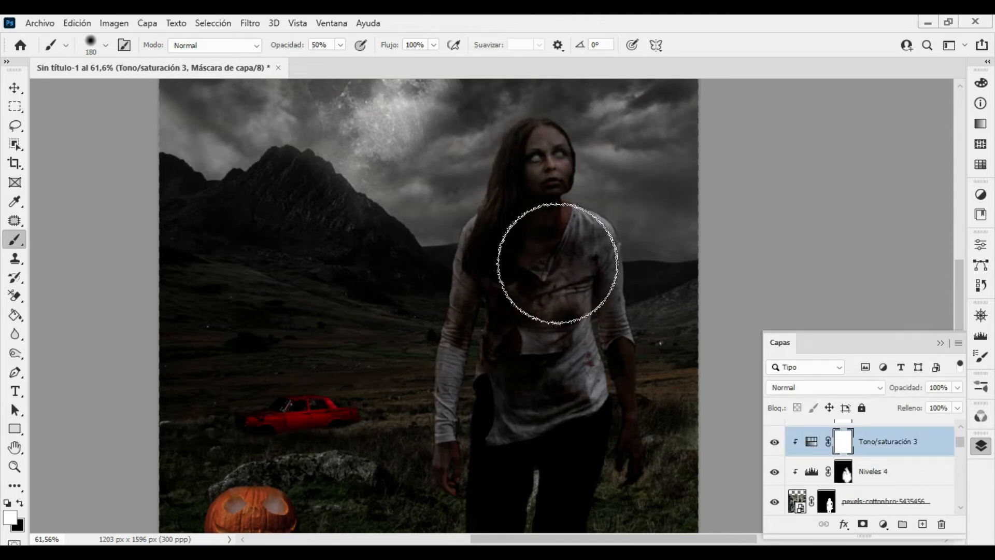
Paint black on the Tono/saturación 3 mask over the woman's face at 50% opacity, reducing the soft brush from 180 to 116 px
key(x)
right_click(548, 166)
click(549, 168)
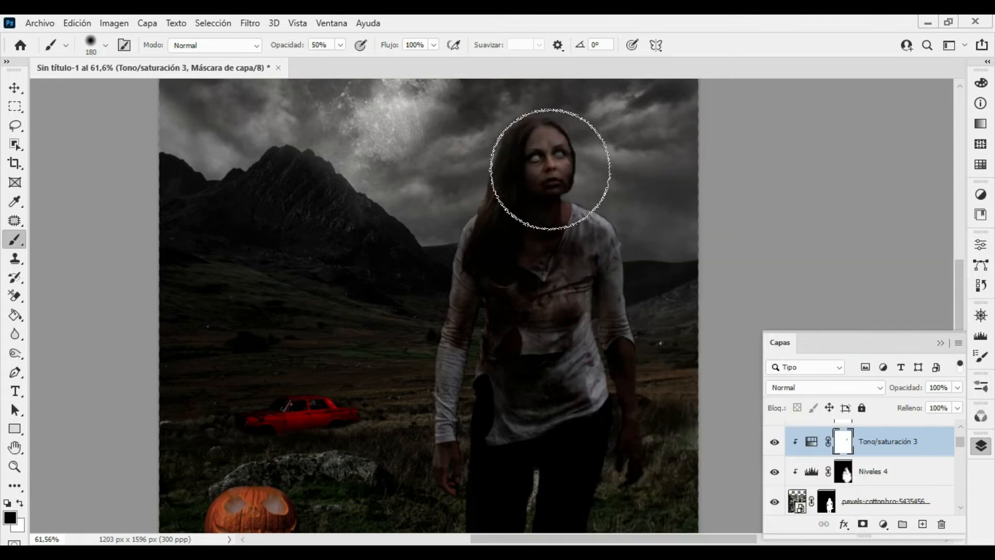
right_click(554, 193)
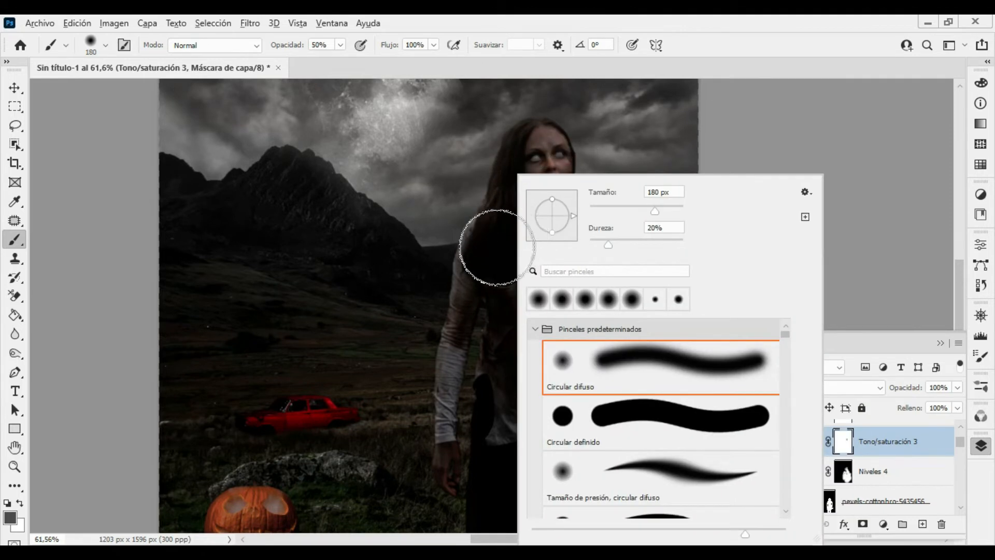
key(Return)
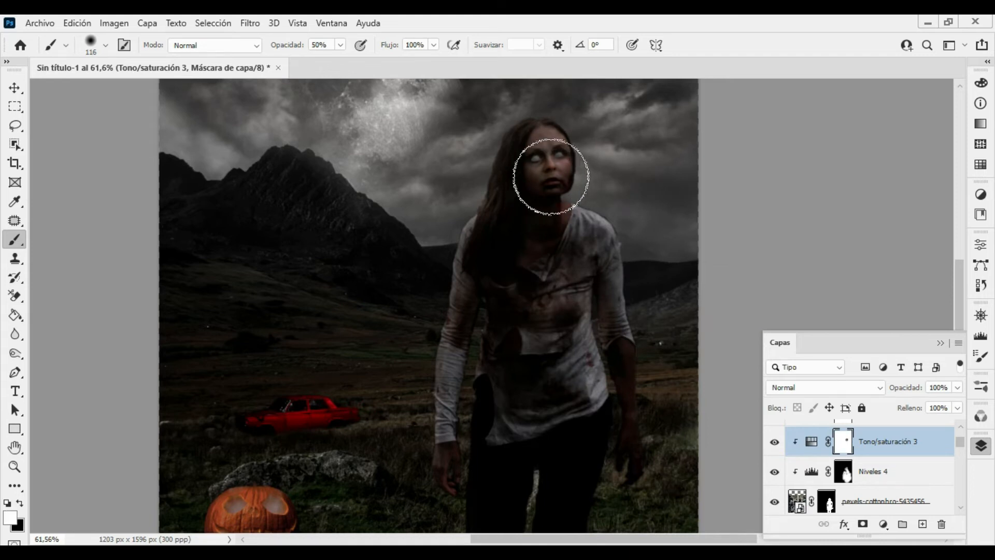
key(z)
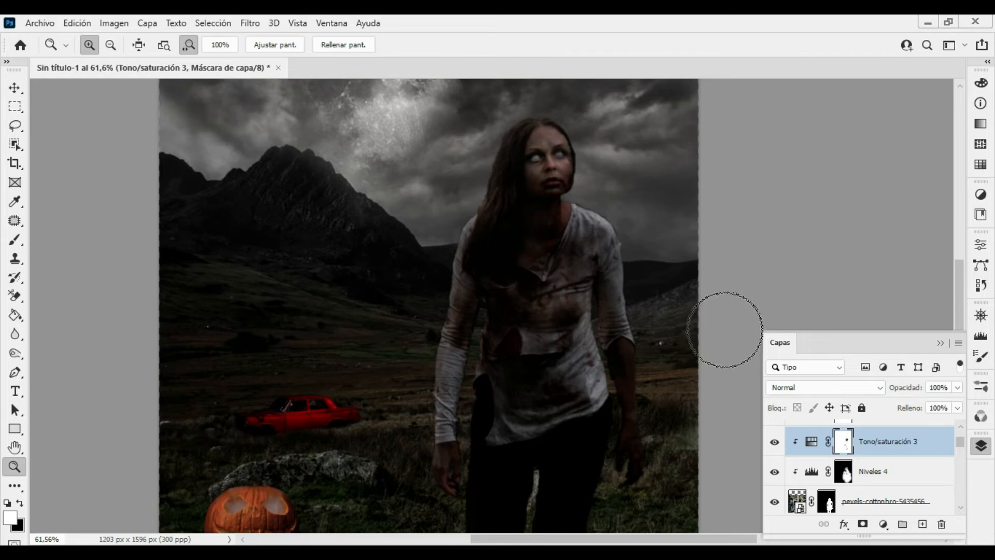
click(939, 344)
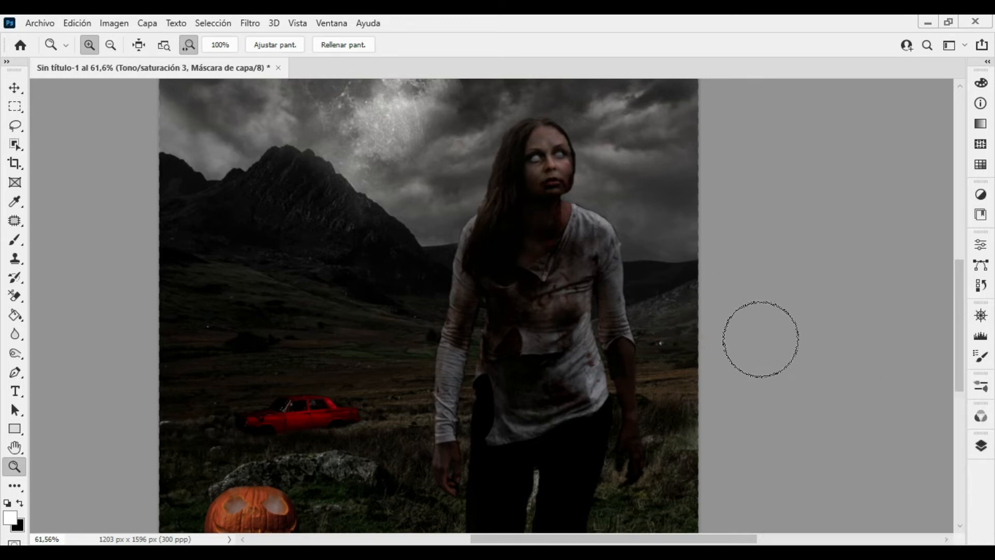
key(v)
click(14, 126)
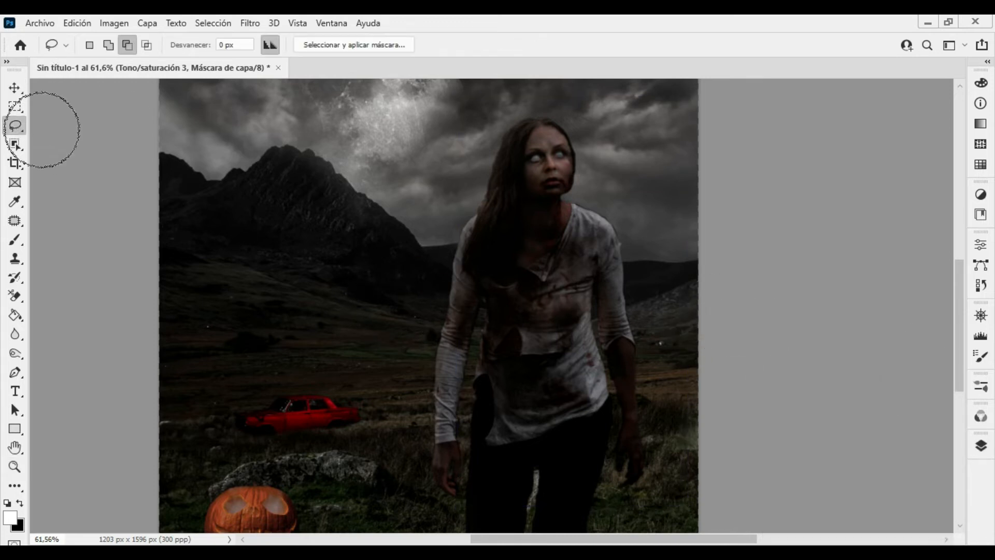
click(15, 90)
key(z)
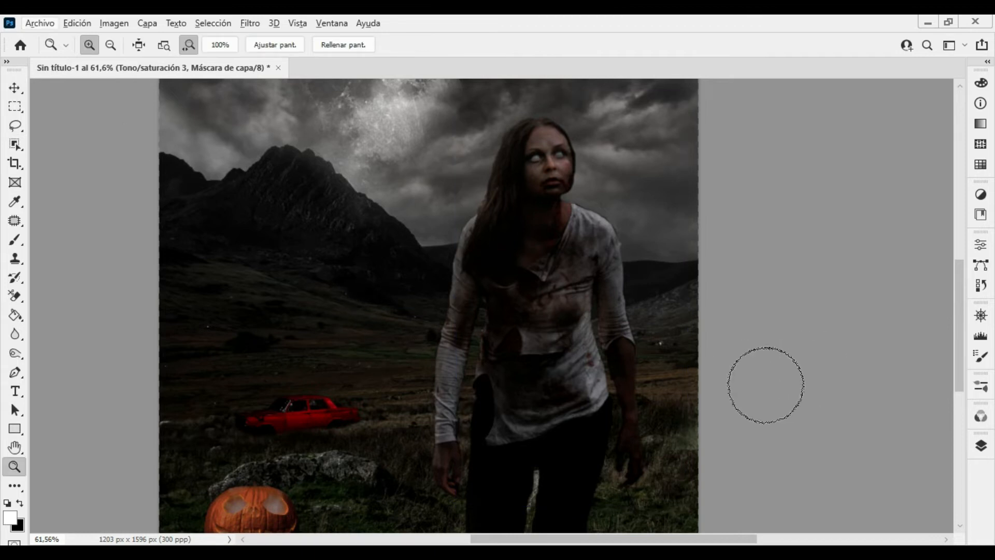
key(v)
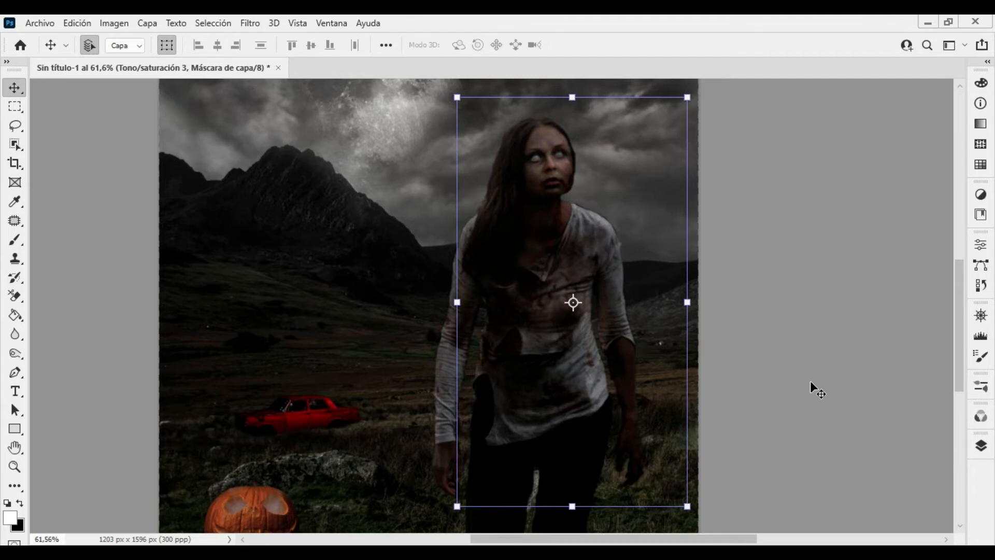
key(b)
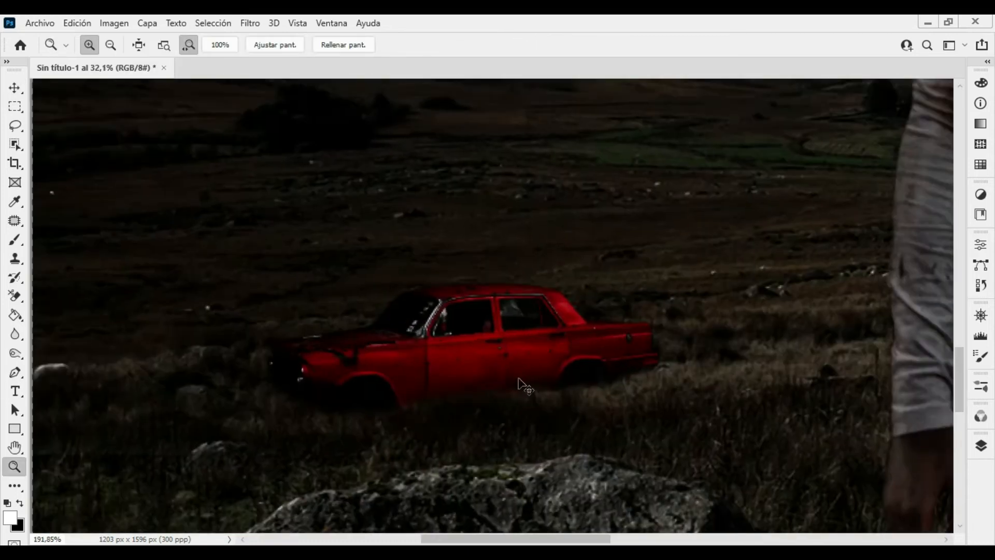
Check the Levels settings of the Niveles 3 adjustment applied to the red car
key(v)
click(981, 446)
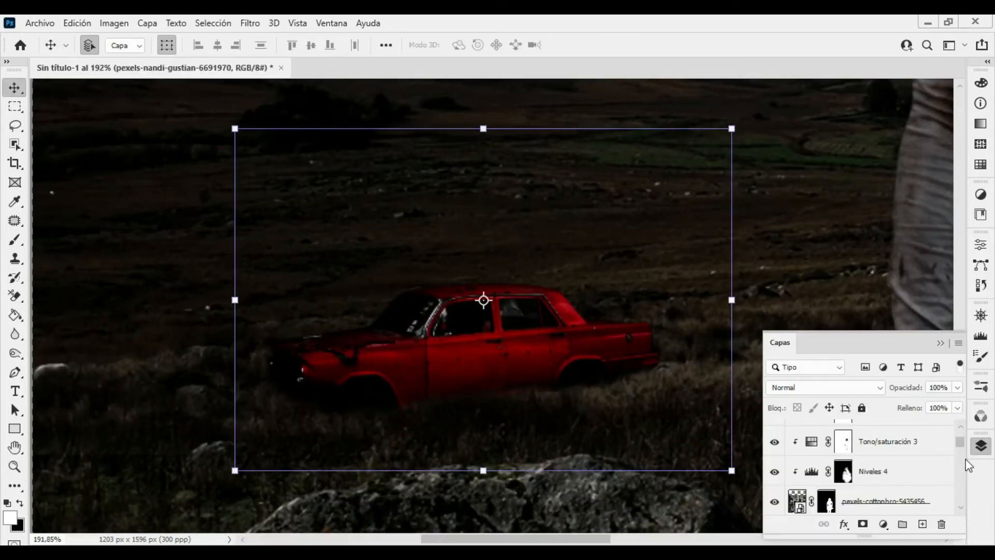
scroll(963, 457, down, 2)
double_click(811, 460)
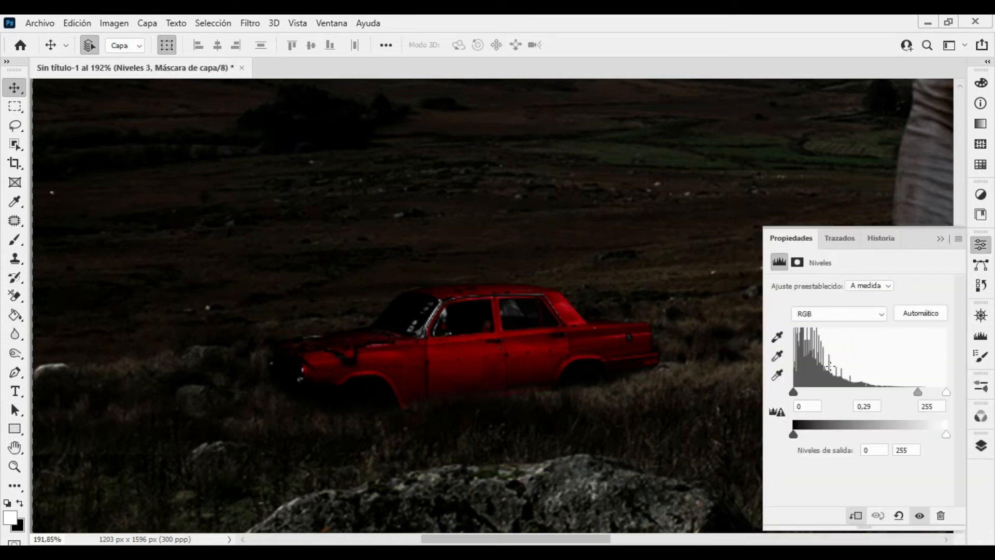
click(981, 446)
Add a clipped Vibrance adjustment directly above the red car layer and lower both its vibrance and saturation
click(855, 487)
click(884, 525)
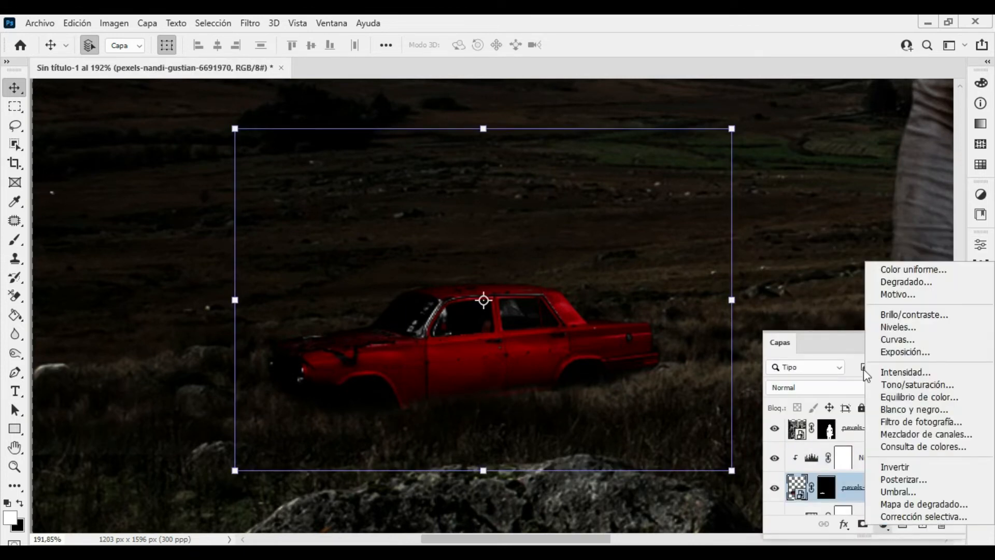
click(912, 373)
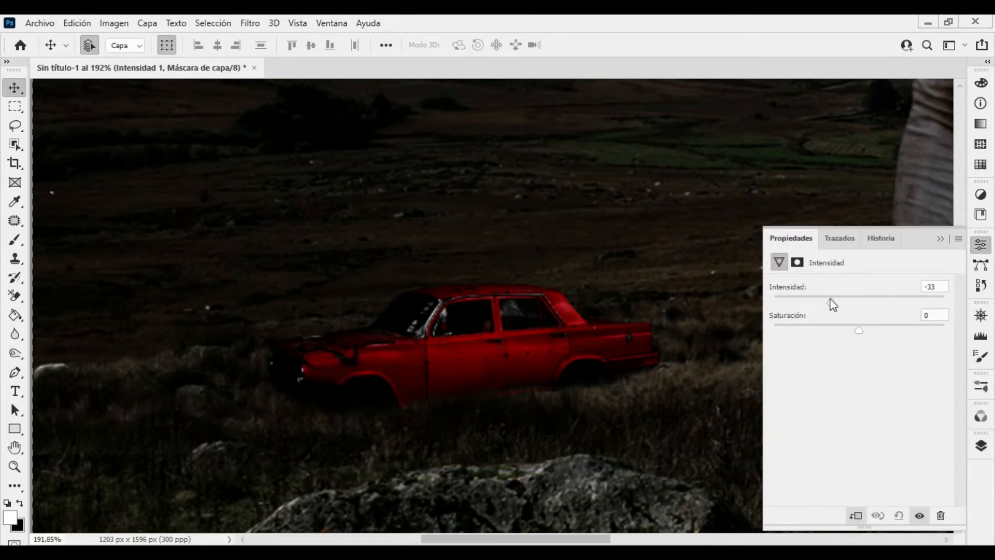
drag(816, 300, 824, 301)
drag(859, 329, 811, 329)
click(982, 447)
key(ctrl+space)
drag(689, 347, 624, 335)
click(706, 306)
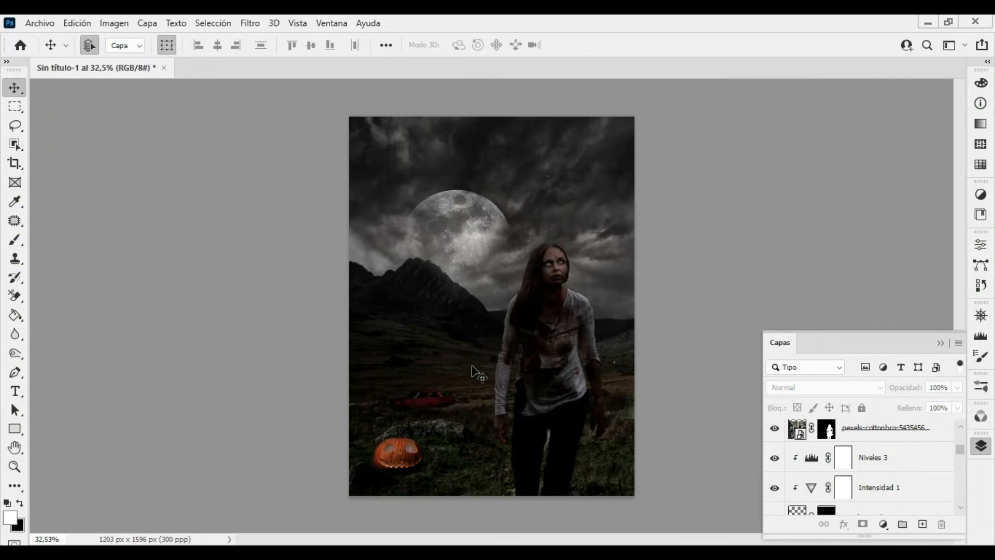
Place the image pexels-cottonbro-5435452 as an embedded element in the composite
key(ctrl+space)
drag(454, 396, 484, 358)
key(space)
drag(484, 351, 481, 249)
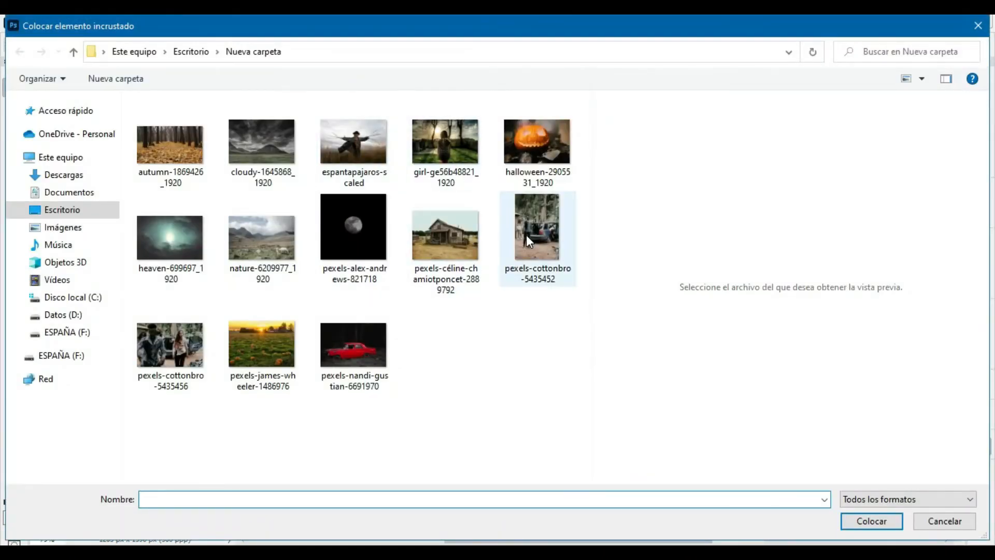
double_click(527, 238)
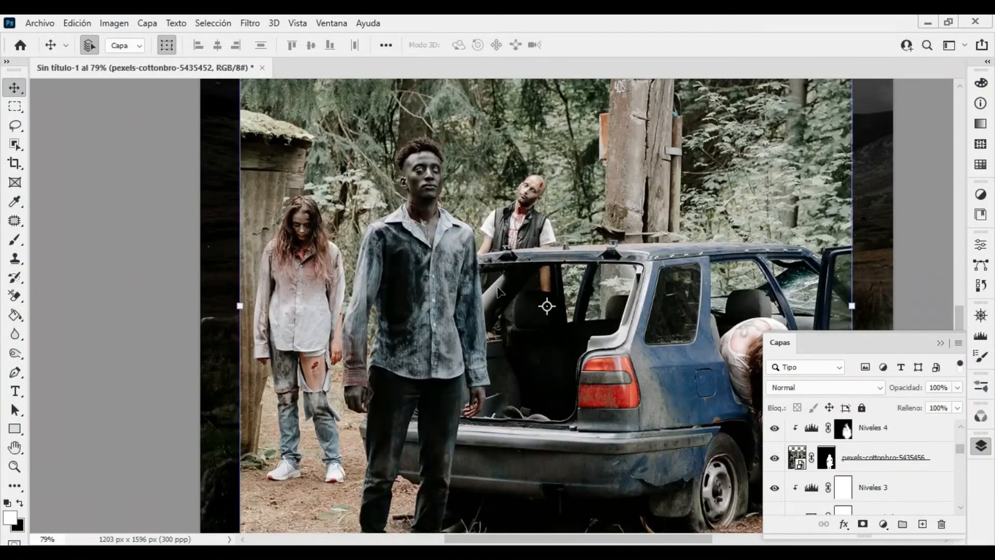
Scale the placed zombie group photo down and position it just behind the red car, between the car and the woman
key(ctrl+space)
drag(495, 298, 455, 300)
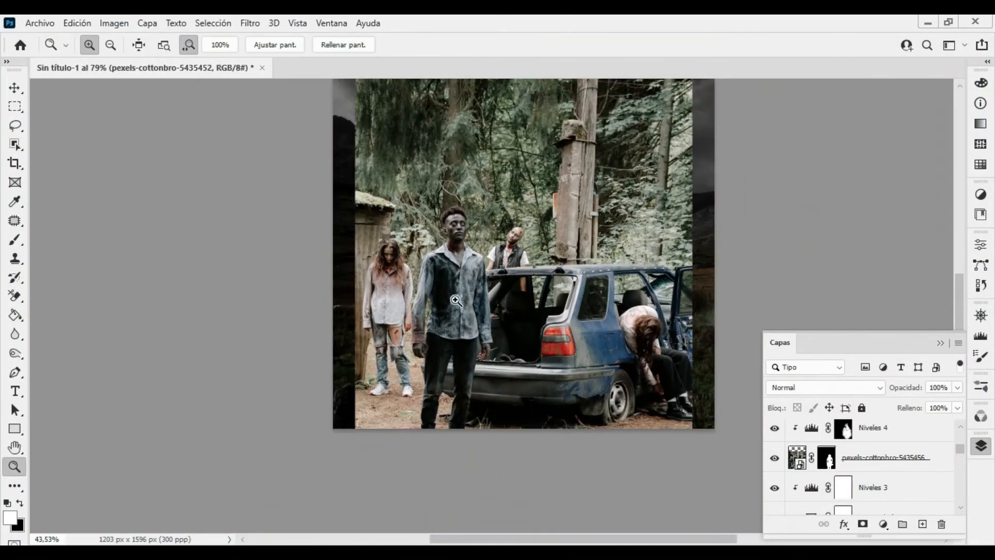
drag(694, 301, 570, 278)
key(ctrl+space)
drag(488, 283, 446, 284)
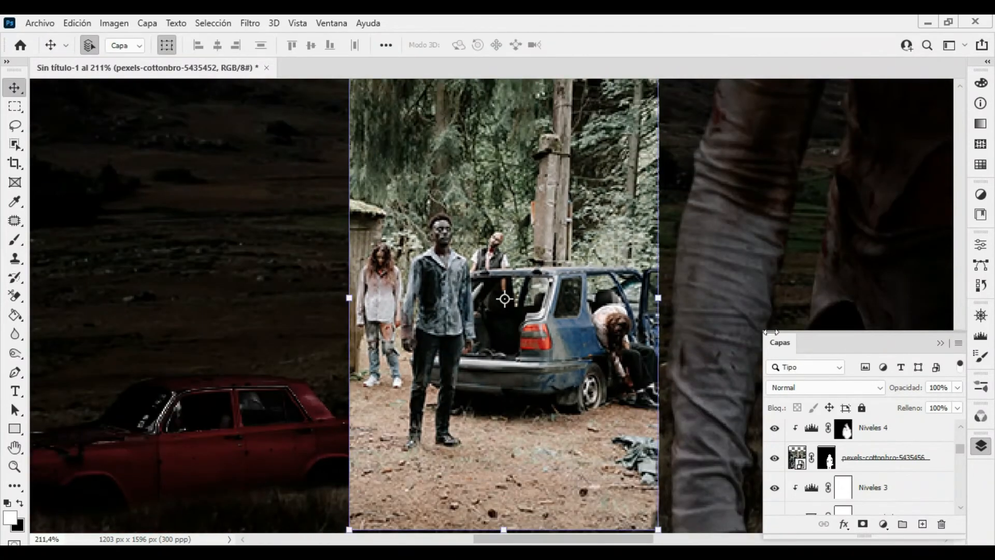
Add a layer mask to pexels-cottonbro-5435452 and paint black with a 51 px brush at 100% opacity over the blue car and trees
scroll(955, 449, up, 3)
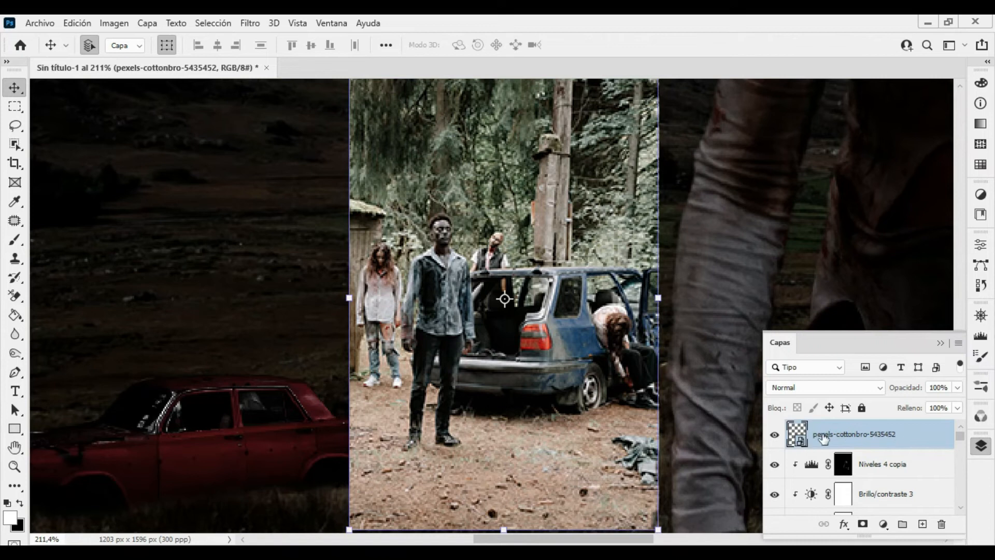
click(863, 525)
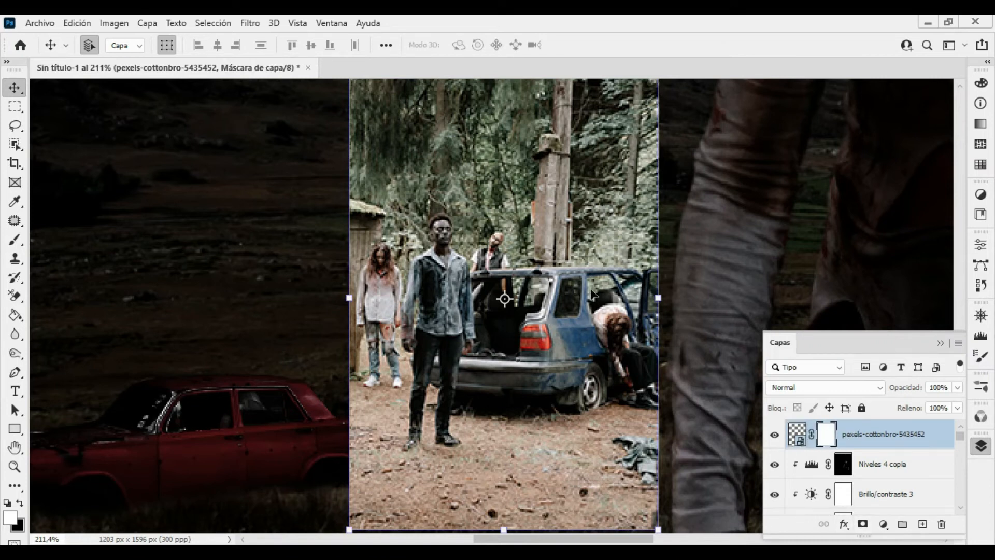
key(b)
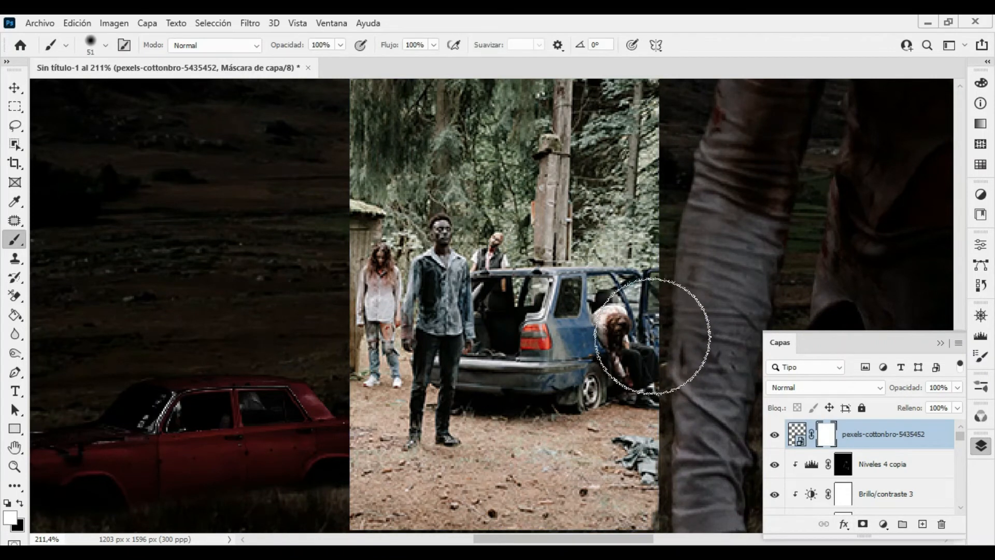
key(0)
key(x)
drag(638, 344, 645, 143)
key(space)
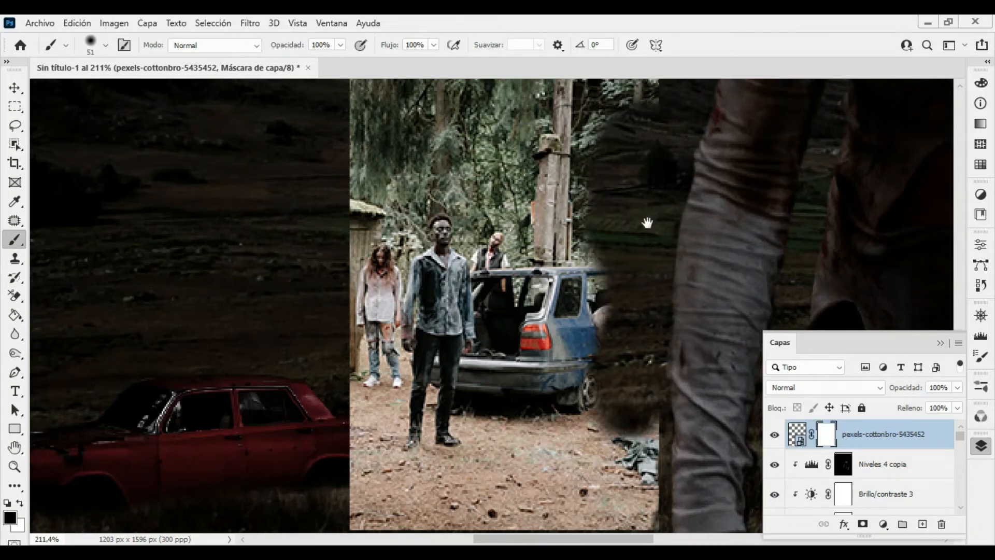
drag(646, 222, 633, 310)
mouse_move(524, 177)
mouse_down()
mouse_move(559, 232)
mouse_move(583, 243)
mouse_move(541, 364)
mouse_move(565, 414)
mouse_move(611, 382)
mouse_move(465, 417)
mouse_move(349, 417)
mouse_move(538, 274)
mouse_up()
Mask out more of the forest and ground so mainly the two standing zombies of the placed photo remain
scroll(611, 382, down, 4)
key(space)
drag(571, 237, 586, 346)
mouse_move(558, 214)
mouse_down()
mouse_move(400, 171)
mouse_move(310, 275)
mouse_move(391, 436)
mouse_move(369, 489)
mouse_move(526, 522)
mouse_up()
key(alt+space)
mouse_move(442, 357)
mouse_down()
mouse_move(558, 355)
mouse_move(371, 510)
mouse_up()
drag(553, 374, 443, 505)
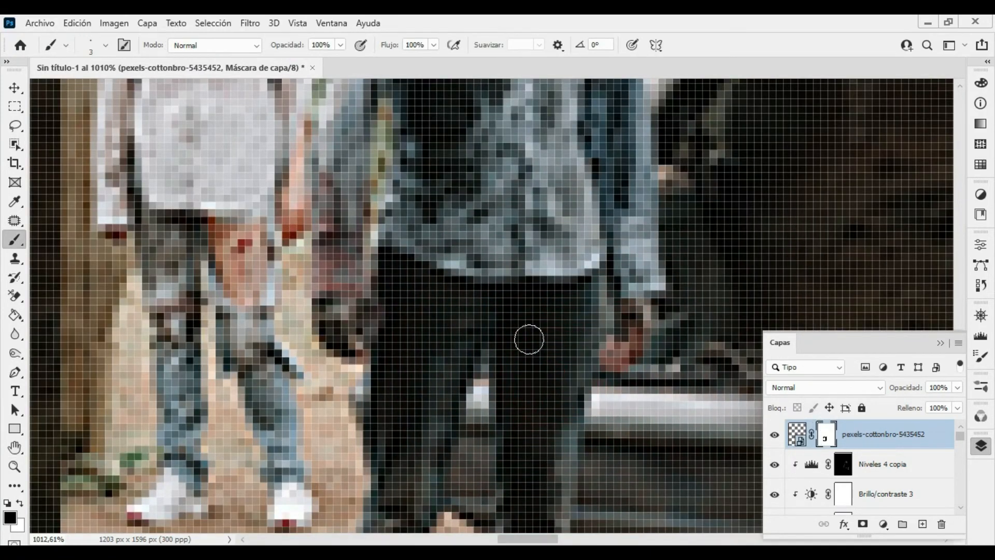
Trim the leftover background around the small zombie woman and the man's legs on the mask, using black and a 20 px brush
key(space)
mouse_move(572, 502)
mouse_down()
mouse_move(576, 253)
mouse_move(521, 255)
mouse_up()
key(alt+space)
key(space)
drag(690, 420, 503, 364)
mouse_move(520, 370)
mouse_down()
mouse_move(542, 370)
mouse_move(528, 471)
mouse_move(498, 303)
mouse_move(374, 443)
mouse_move(225, 261)
mouse_move(249, 284)
mouse_up()
key(space)
drag(205, 214, 294, 373)
mouse_move(231, 366)
mouse_down()
mouse_move(219, 277)
mouse_move(217, 129)
mouse_up()
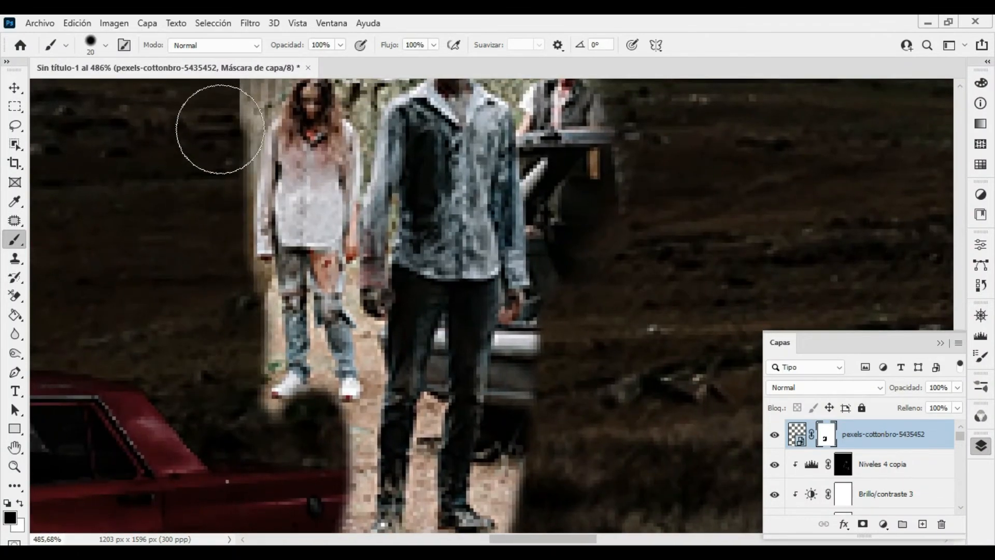
key(space)
mouse_move(238, 86)
mouse_down()
mouse_move(258, 281)
mouse_move(378, 196)
mouse_move(537, 160)
mouse_move(593, 344)
mouse_move(588, 308)
mouse_up()
scroll(631, 317, down, 5)
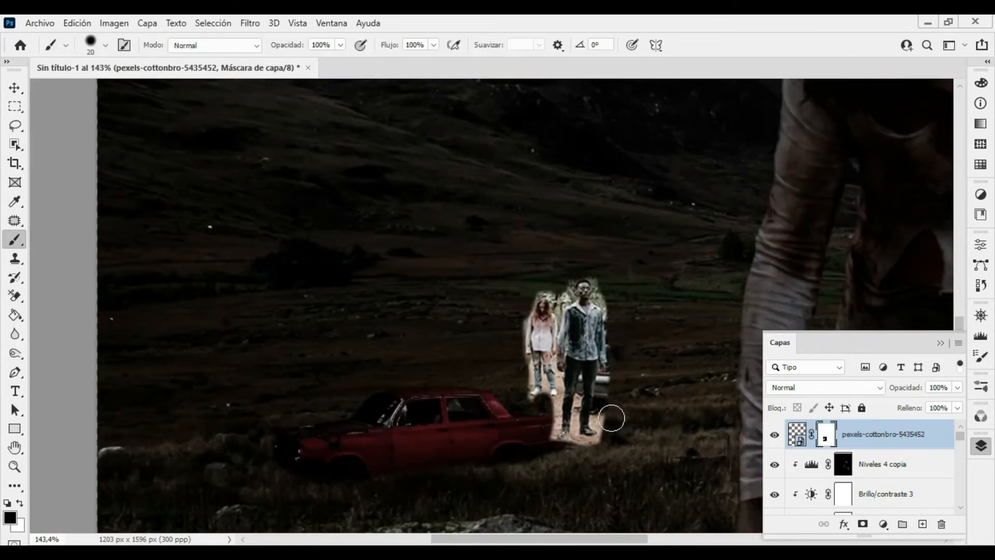
Mask out the leftover background along the man's legs and outer arm and around both zombies' heads using a 10 px brush
scroll(595, 436, up, 8)
mouse_move(587, 400)
mouse_down()
mouse_move(509, 416)
mouse_move(452, 464)
mouse_move(476, 498)
mouse_move(597, 483)
mouse_up()
drag(563, 477, 597, 480)
mouse_move(544, 477)
mouse_down()
mouse_move(522, 475)
mouse_move(643, 451)
mouse_move(647, 353)
mouse_up()
drag(591, 406, 475, 495)
mouse_move(519, 493)
mouse_down()
mouse_move(524, 462)
mouse_move(467, 434)
mouse_move(542, 283)
mouse_up()
drag(563, 282, 524, 444)
mouse_move(473, 352)
mouse_down()
mouse_move(482, 240)
mouse_move(513, 322)
mouse_up()
drag(549, 204, 495, 440)
drag(476, 419, 515, 232)
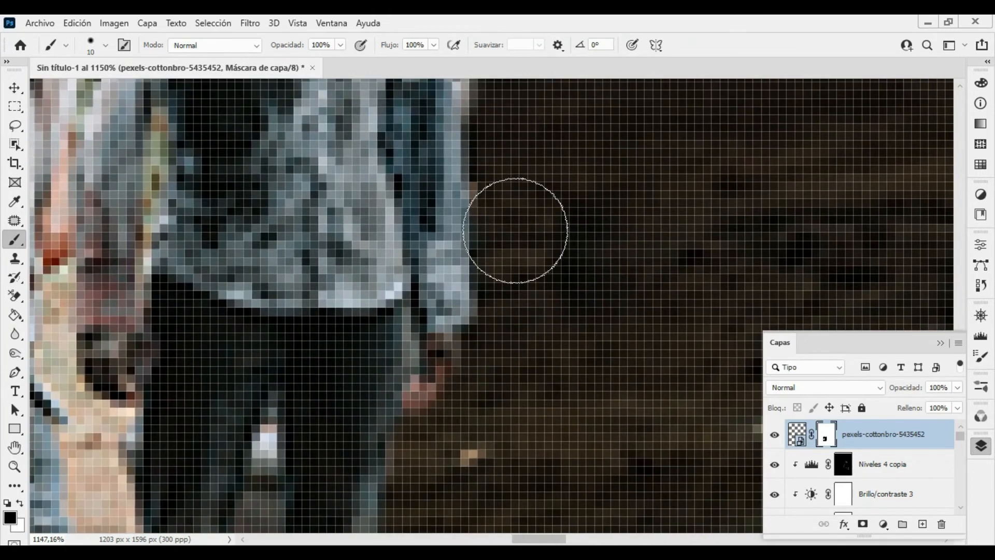
drag(558, 278, 545, 491)
mouse_move(506, 369)
mouse_down()
mouse_move(480, 167)
mouse_move(511, 356)
mouse_move(456, 238)
mouse_move(396, 200)
mouse_move(431, 170)
mouse_move(500, 356)
mouse_move(451, 211)
mouse_move(305, 284)
mouse_move(300, 411)
mouse_move(430, 359)
mouse_move(527, 196)
mouse_move(433, 138)
mouse_move(458, 191)
mouse_move(497, 236)
mouse_up()
Trim the background fringe beside the small zombie woman's arms and between her legs on the mask with 5 px and 1 px brushes
drag(511, 305, 454, 328)
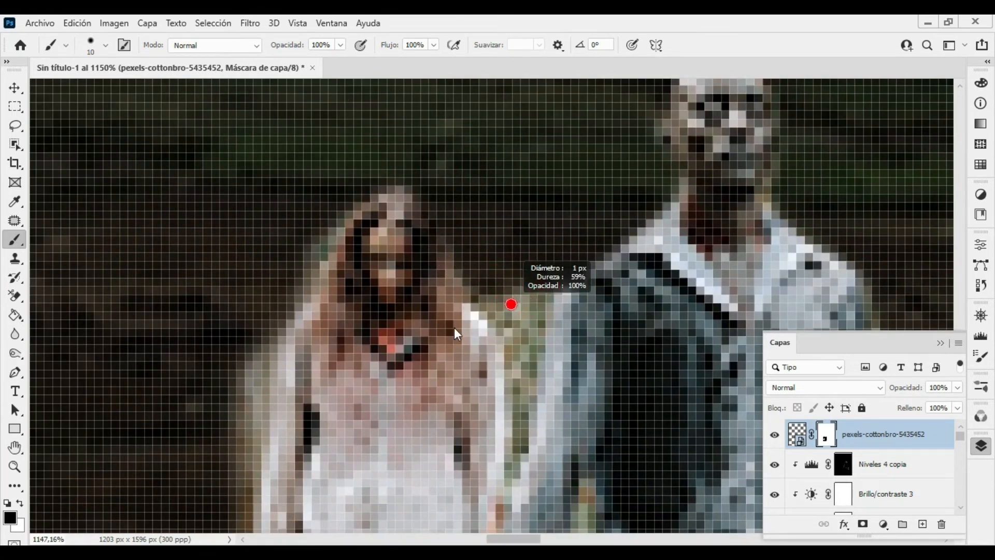
mouse_move(549, 263)
mouse_down()
mouse_move(484, 289)
mouse_move(513, 449)
mouse_move(635, 271)
mouse_up()
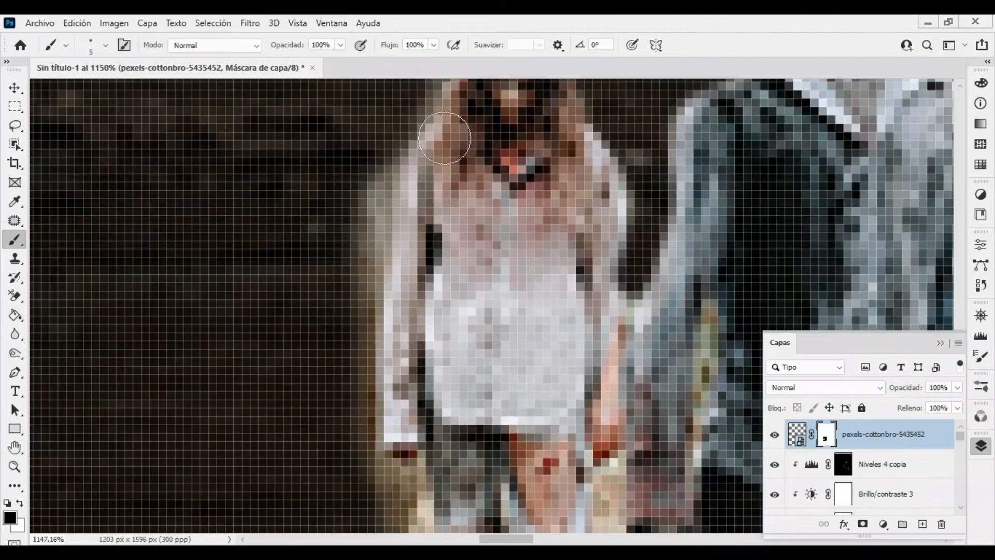
mouse_move(447, 117)
mouse_down()
mouse_move(365, 292)
mouse_move(369, 444)
mouse_move(329, 223)
mouse_move(370, 347)
mouse_move(334, 220)
mouse_move(297, 278)
mouse_move(300, 338)
mouse_move(439, 299)
mouse_move(498, 337)
mouse_move(411, 200)
mouse_move(421, 345)
mouse_up()
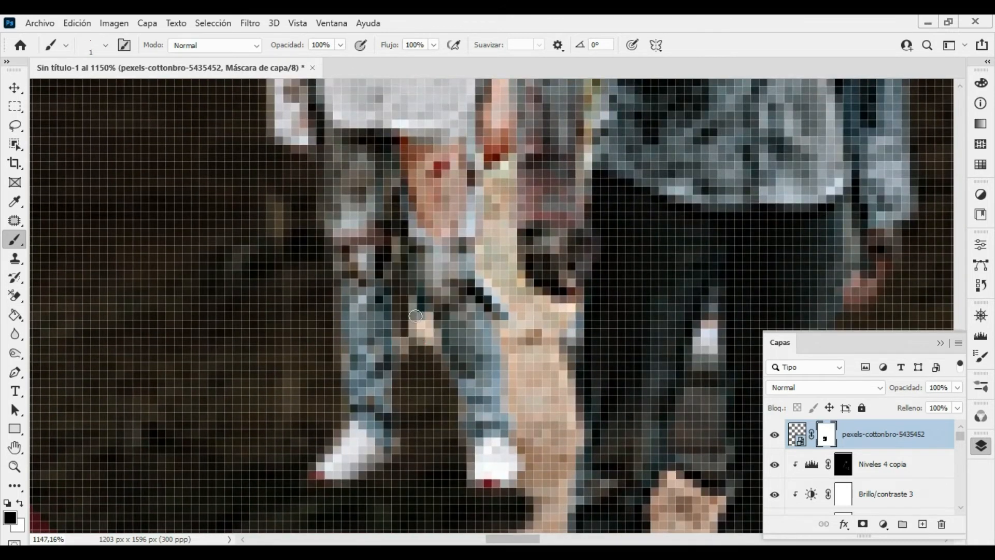
drag(560, 411, 576, 413)
drag(532, 420, 500, 216)
drag(507, 309, 484, 447)
drag(506, 331, 470, 339)
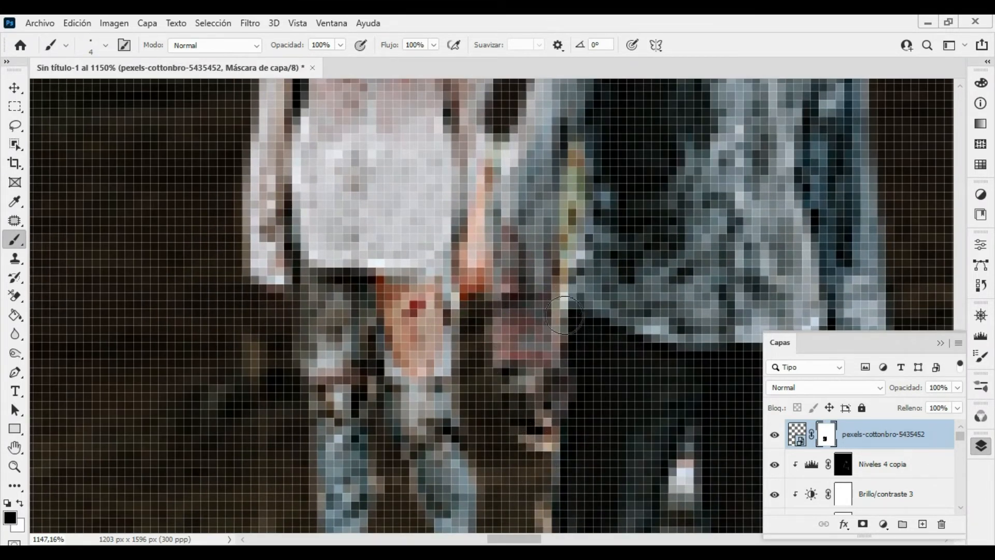
Mask out the remaining light patches beside the man's inner arm, between the two zombies and between his legs using a 4 px brush
drag(565, 316, 576, 145)
mouse_move(561, 181)
mouse_down()
mouse_move(510, 383)
mouse_move(462, 403)
mouse_move(461, 518)
mouse_up()
drag(482, 445, 496, 181)
drag(472, 244, 463, 383)
mouse_move(525, 431)
mouse_down()
mouse_move(482, 167)
mouse_move(437, 256)
mouse_move(456, 358)
mouse_move(421, 463)
mouse_move(456, 205)
mouse_move(451, 311)
mouse_move(429, 244)
mouse_move(418, 385)
mouse_move(504, 427)
mouse_move(572, 375)
mouse_move(572, 291)
mouse_move(556, 339)
mouse_up()
mouse_move(565, 283)
mouse_down()
mouse_move(539, 429)
mouse_move(519, 461)
mouse_up()
mouse_move(547, 459)
mouse_down()
mouse_move(559, 369)
mouse_move(536, 373)
mouse_move(546, 235)
mouse_move(584, 344)
mouse_up()
drag(571, 251, 534, 438)
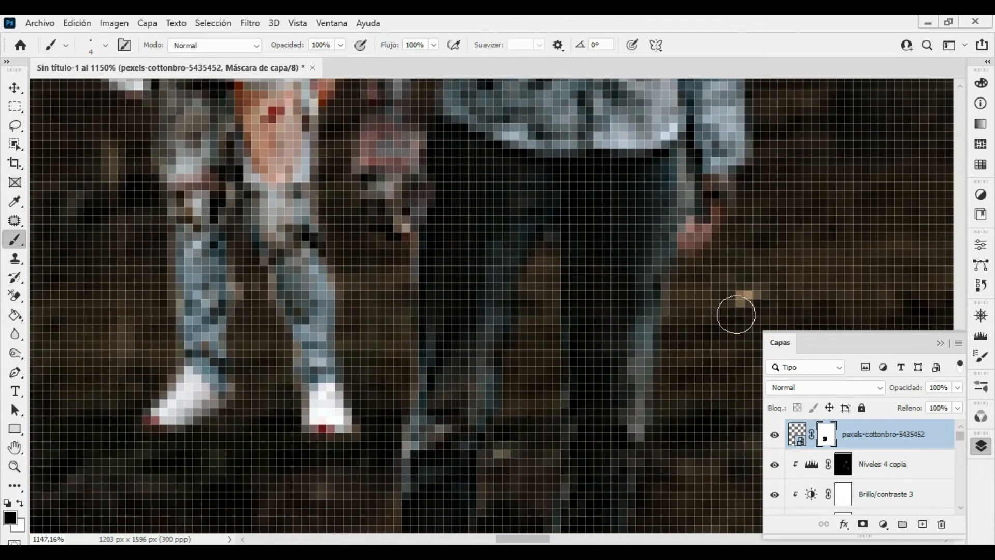
Scale the masked zombie pair up to about 125% without rotating it
key(ctrl+space)
drag(630, 312, 527, 351)
mouse_move(596, 324)
mouse_down()
mouse_move(551, 332)
mouse_move(554, 351)
mouse_move(524, 346)
mouse_move(535, 344)
mouse_up()
key(v)
key(b)
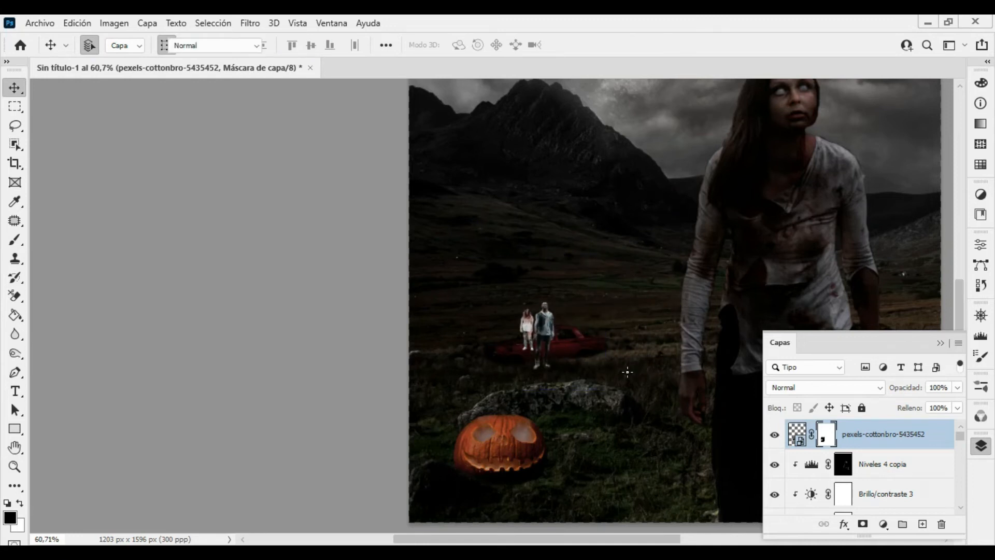
key(v)
key(ctrl+t)
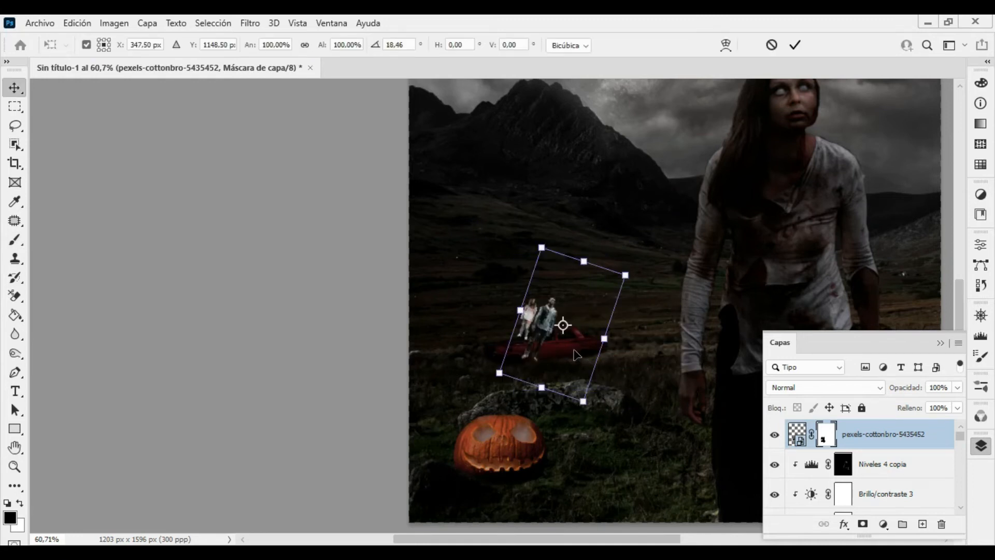
key(Escape)
drag(611, 260, 621, 242)
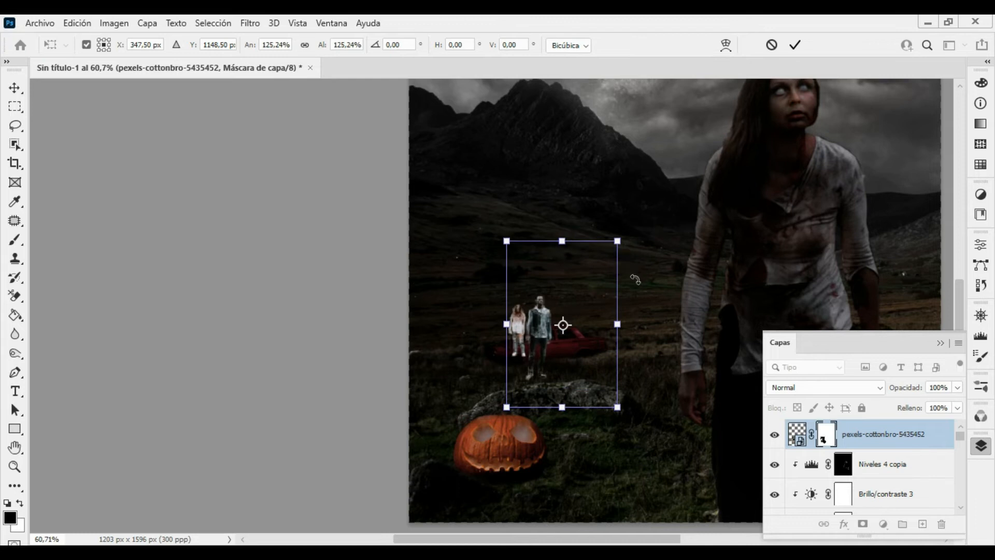
key(Return)
key(b)
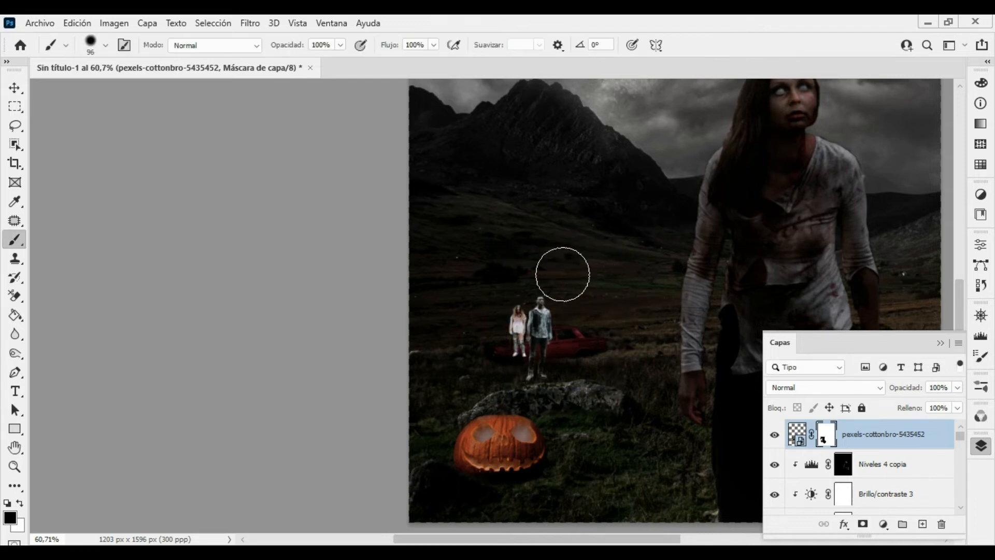
Move the zombie pair to the open grass just left of the red car, keeping it upright
key(ctrl+t)
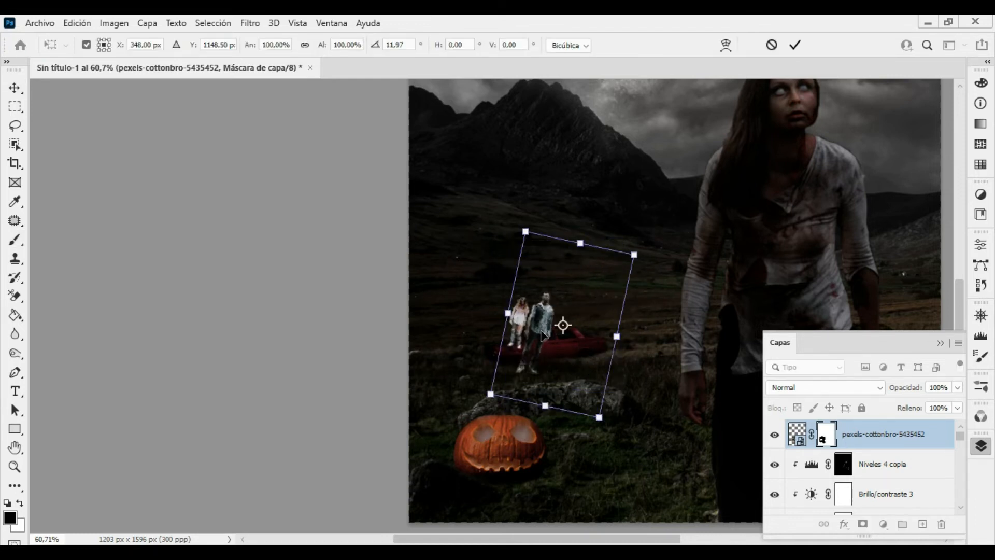
drag(521, 341, 459, 348)
key(Return)
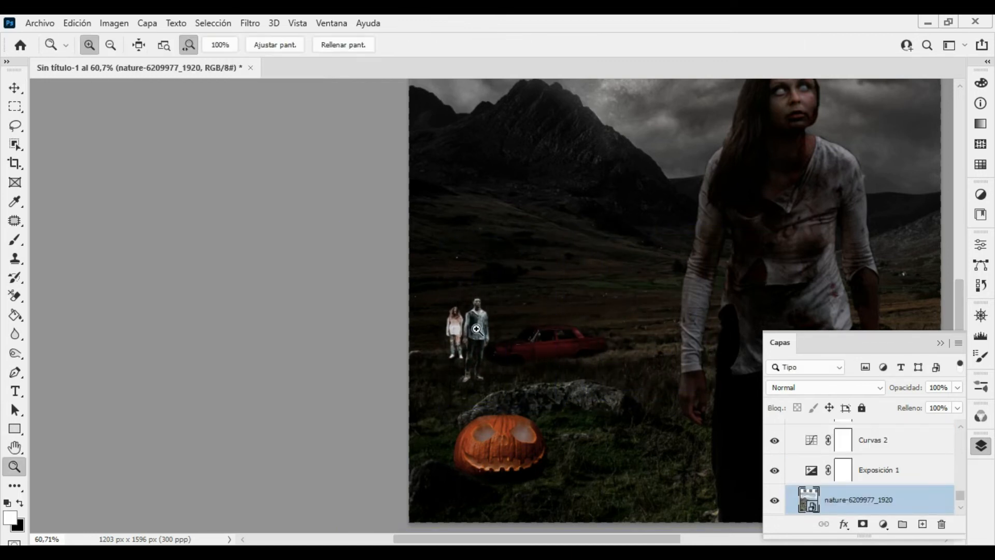
Add a clipped Brightness/Contrast adjustment to the zombie pair with brightness -114 and contrast about -16
click(471, 332)
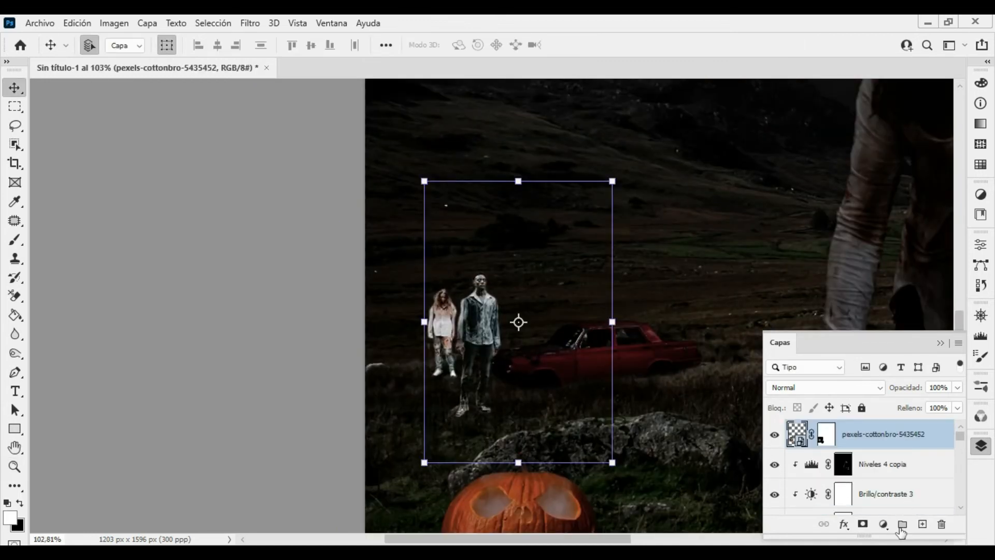
click(884, 524)
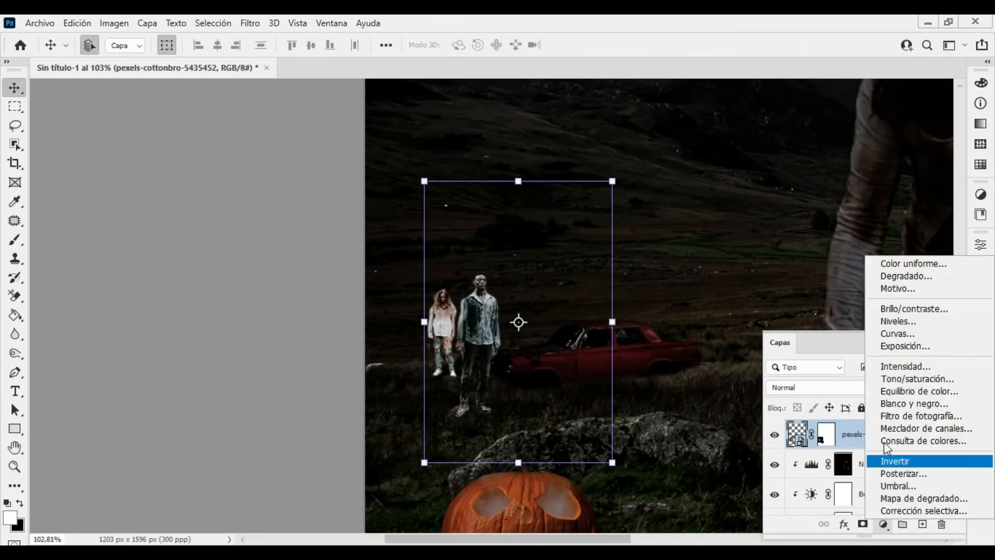
click(905, 309)
drag(860, 322, 803, 330)
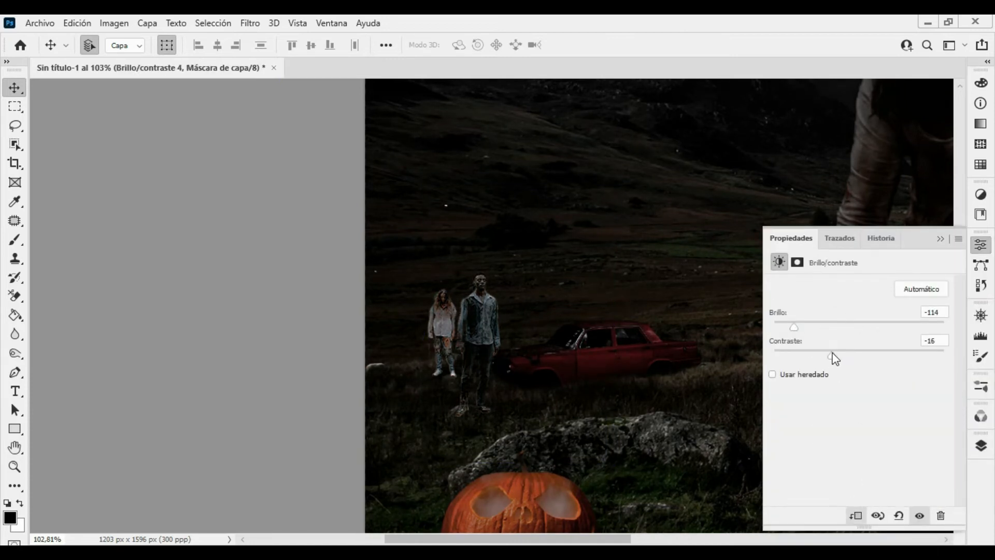
Add a clipped Levels adjustment above it and darken the zombie pair's midtones to about 0.73
click(981, 446)
click(884, 524)
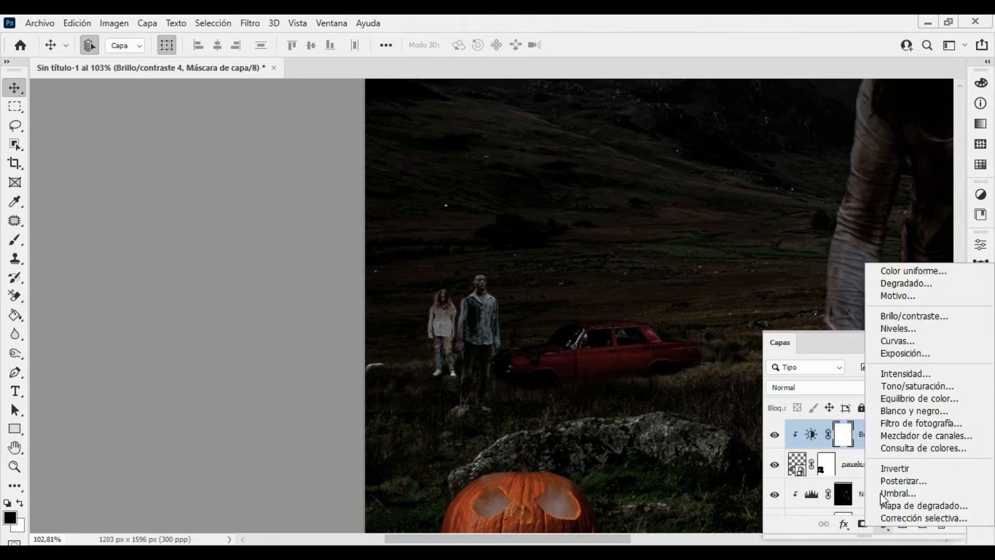
click(897, 328)
drag(870, 393, 888, 395)
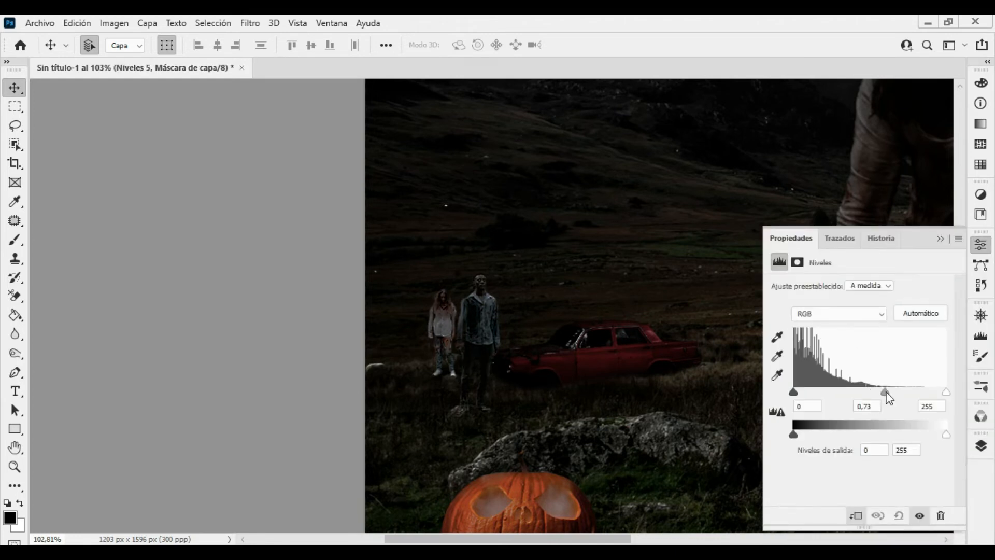
click(981, 446)
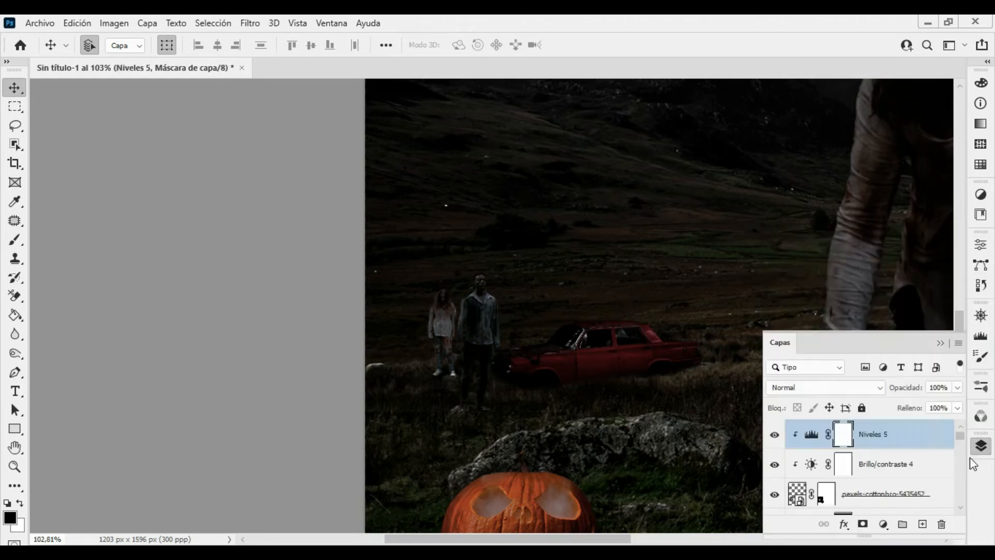
Target the pexels-cottonbro-5435452 layer mask and set up the Grass 18 brush at 43 px
click(830, 494)
mouse_move(439, 371)
mouse_down()
mouse_move(547, 342)
mouse_move(453, 138)
mouse_move(415, 138)
mouse_up()
drag(555, 266, 520, 271)
key(b)
drag(487, 302, 411, 314)
right_click(412, 314)
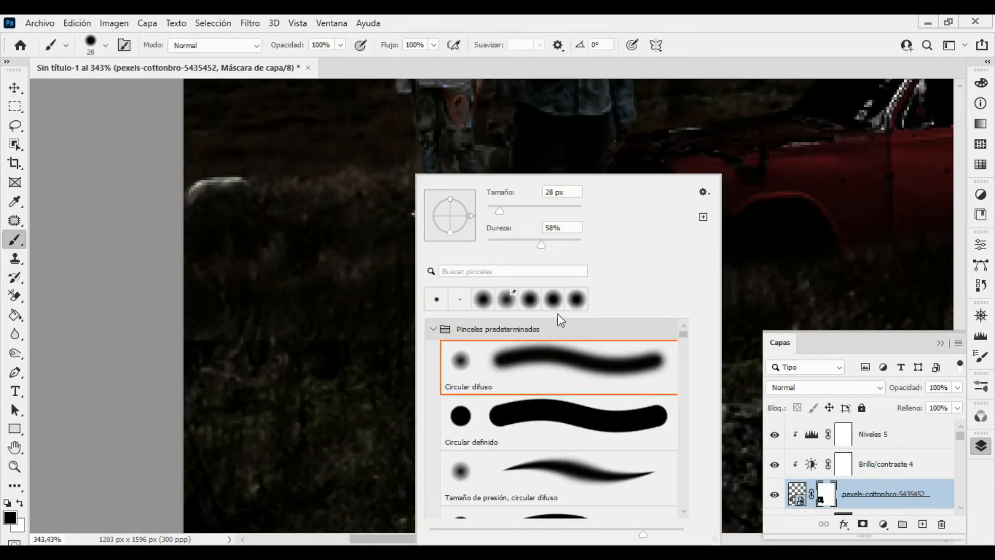
click(434, 329)
mouse_move(684, 338)
mouse_down()
mouse_move(683, 474)
mouse_move(687, 433)
mouse_up()
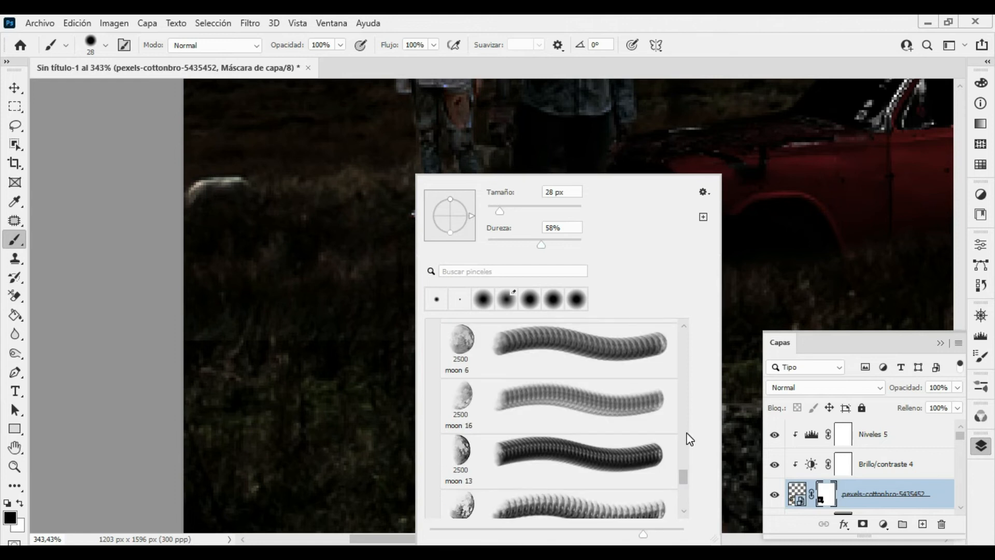
text(grass)
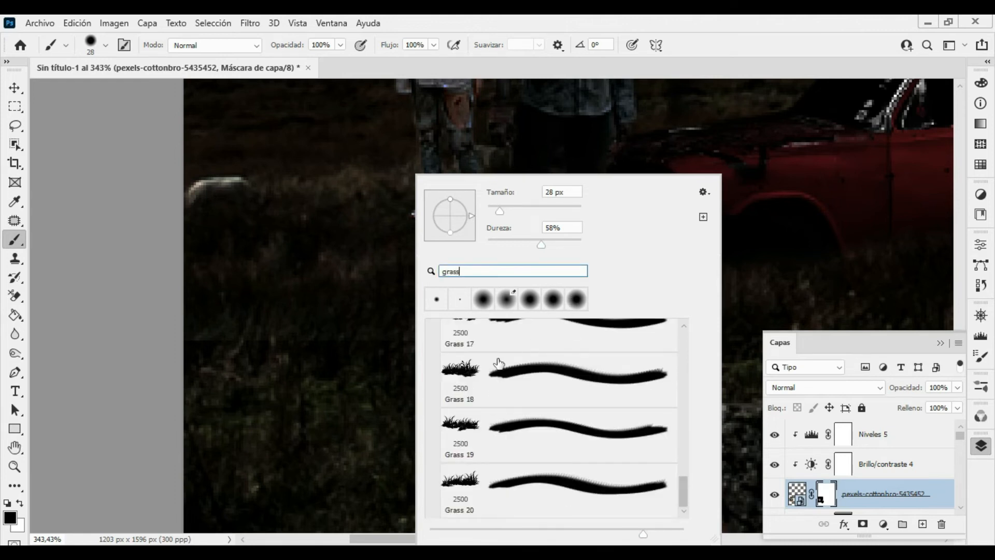
alt+right_click(375, 310)
right_click(375, 310)
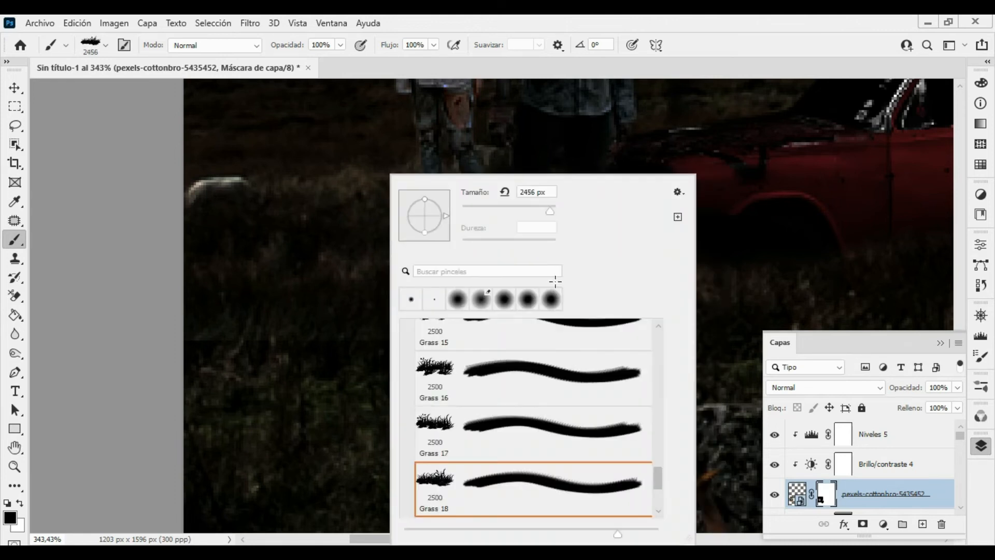
click(489, 207)
click(328, 270)
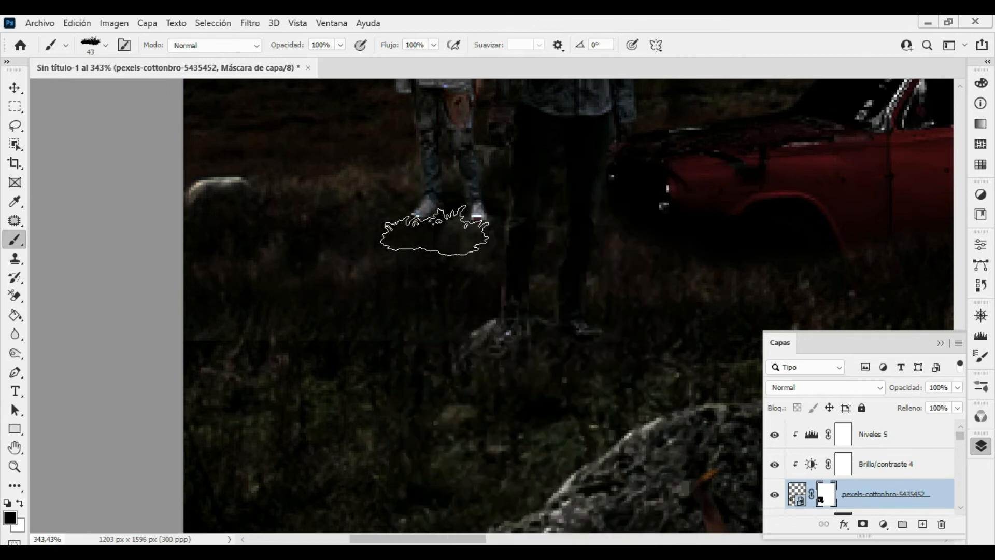
Paint black with the grass brush on the mask over both zombies' feet to blend them into the grass
key(x)
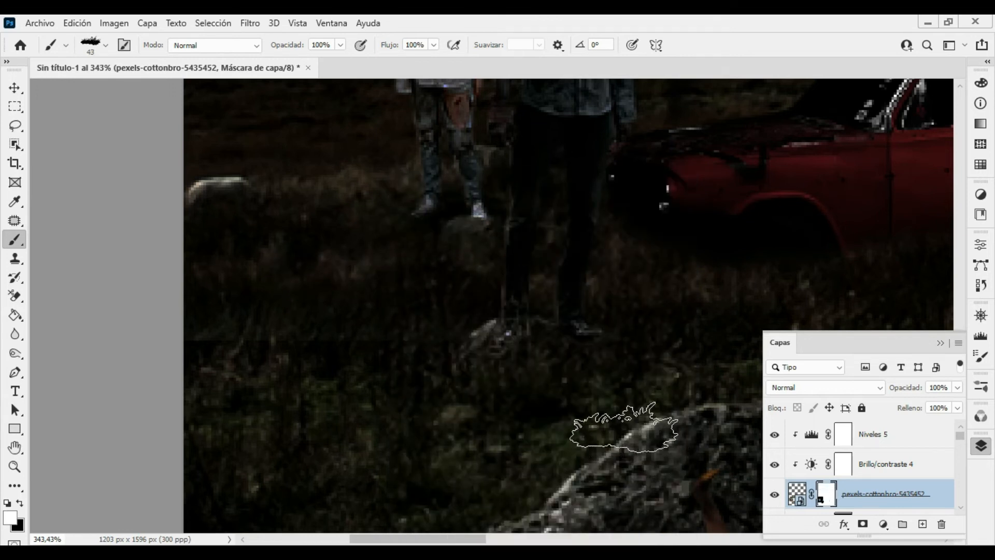
key(x)
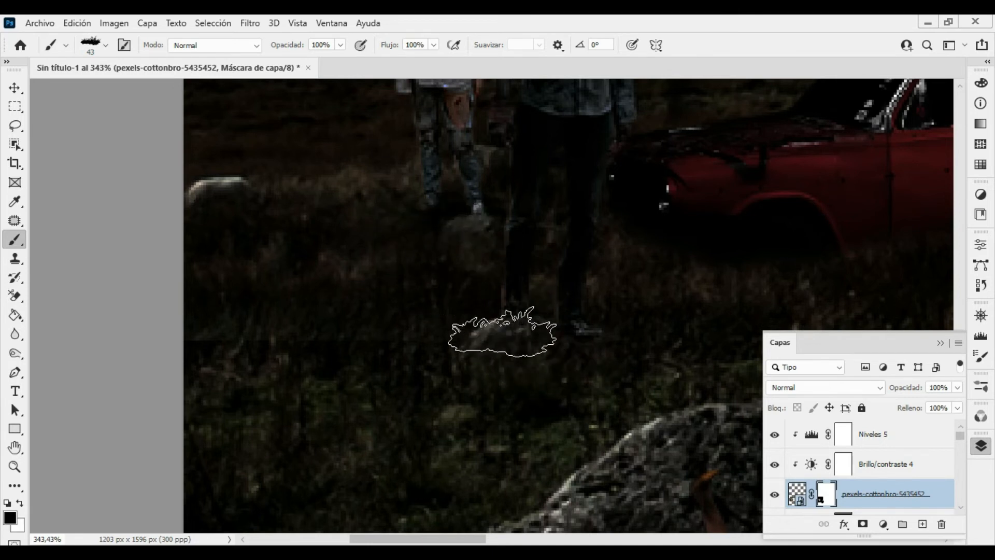
key(ctrl+space)
drag(644, 380, 596, 374)
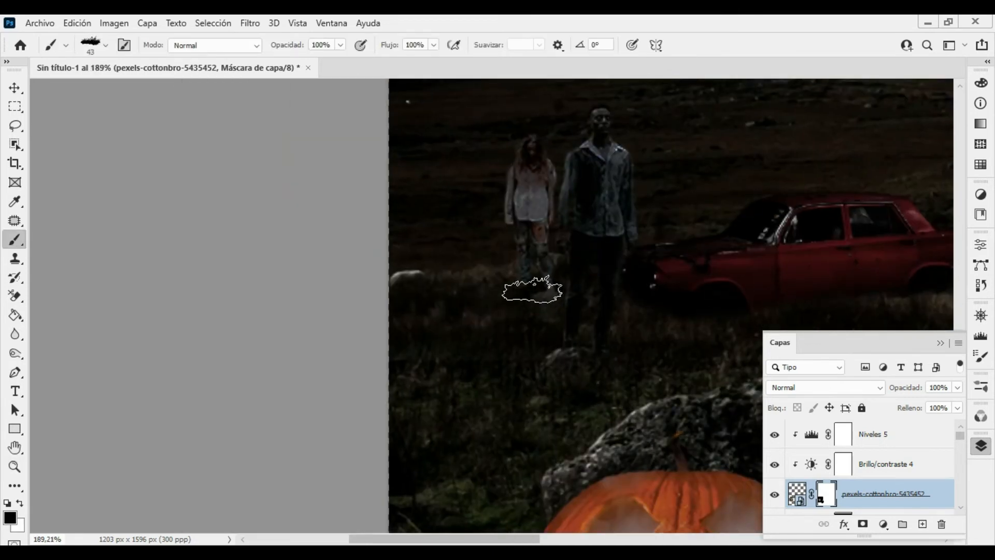
key(ctrl+space)
drag(524, 377, 502, 369)
Select the carved pumpkin layer halloween-2905531_1920 and hide it without deleting it
key(v)
click(673, 310)
key(ctrl+space)
key(ctrl+space)
drag(475, 415, 461, 435)
key(ctrl+space)
drag(395, 473, 416, 462)
click(411, 455)
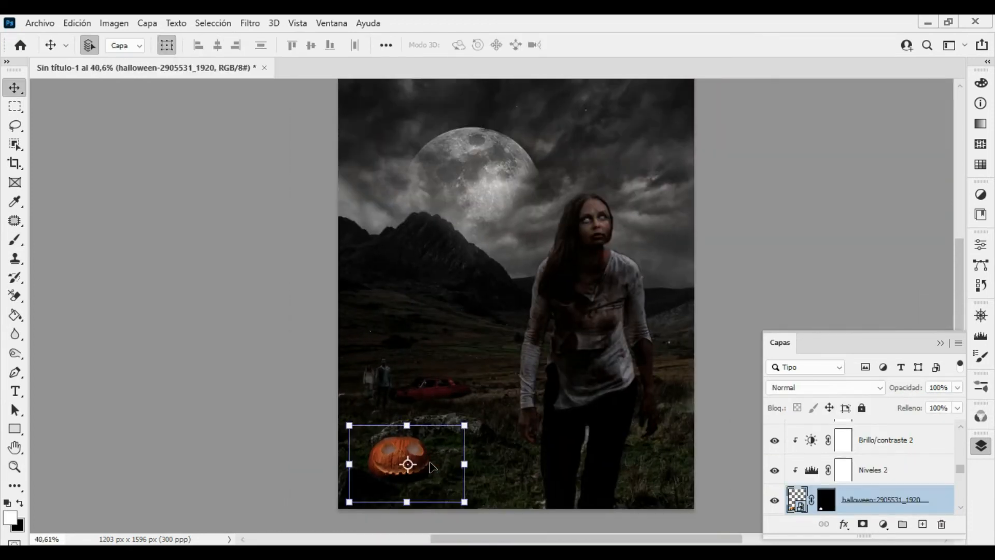
key(Delete)
key(ctrl+z)
click(774, 503)
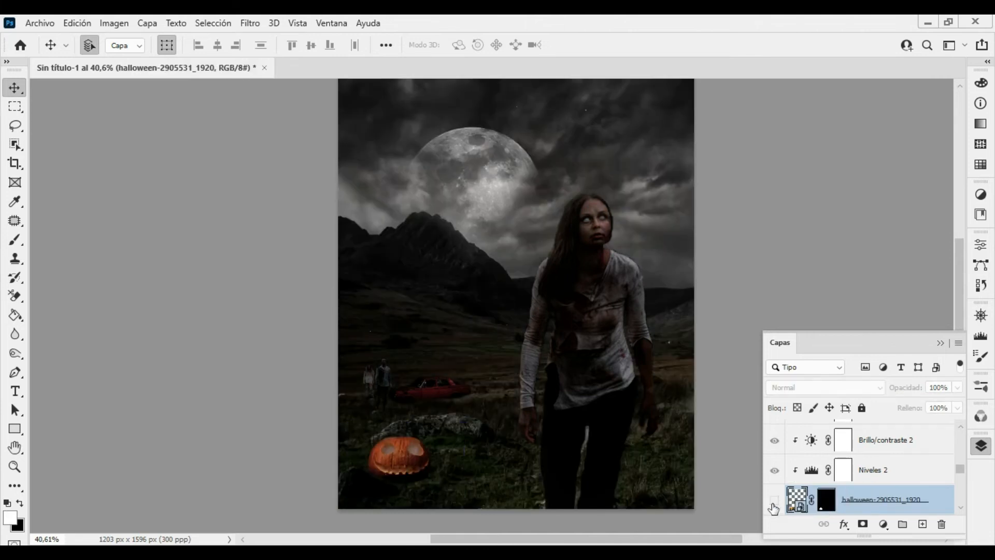
Place the bats-3369882_1920 image in the composite and put it at the top of the layer stack
key(ctrl+space)
drag(531, 396, 515, 399)
click(679, 334)
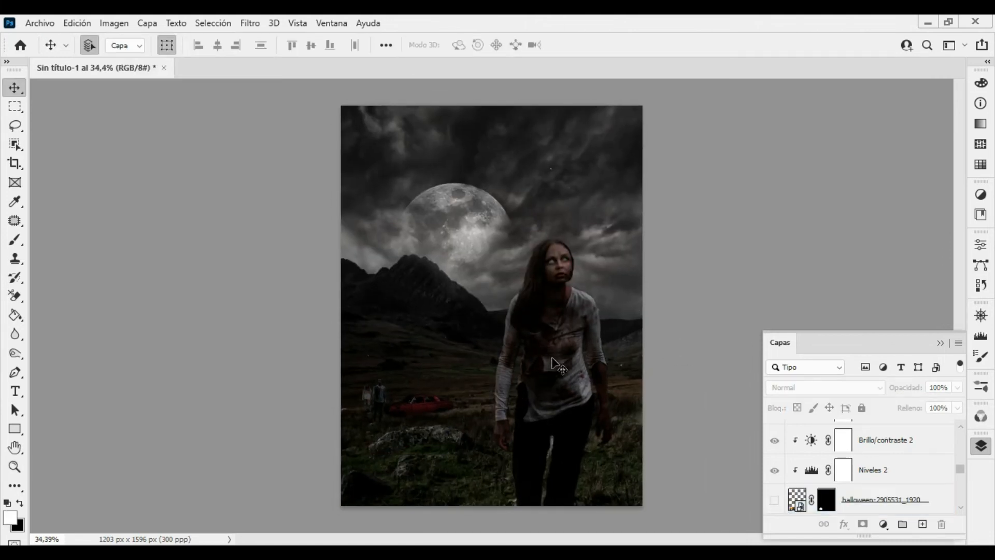
drag(525, 314, 544, 316)
key(ctrl+shift+p)
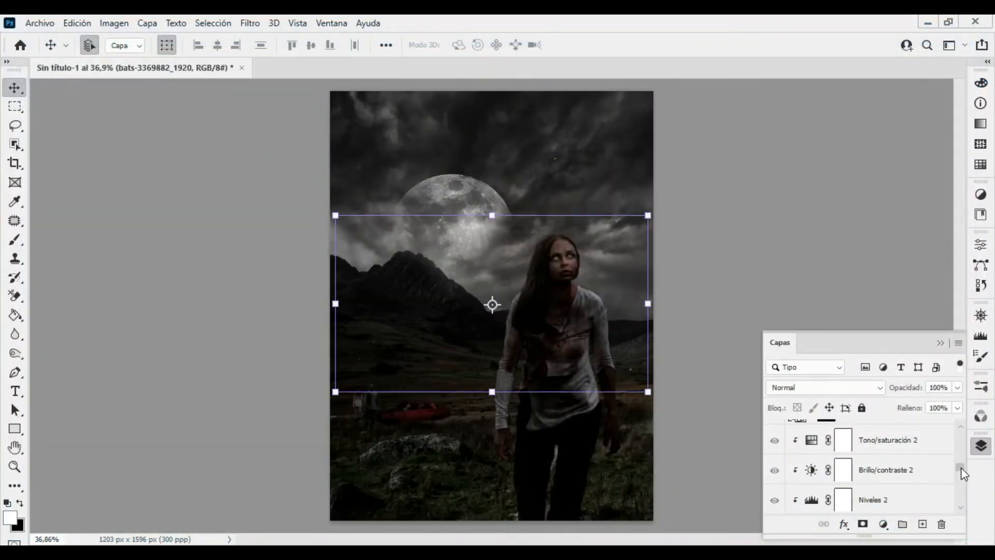
click(688, 311)
Lasso the single bat in front of the moon, copy it to a new layer and reselect the bats-3369882_1920 layer
key(z)
drag(595, 251, 630, 249)
drag(403, 262, 446, 257)
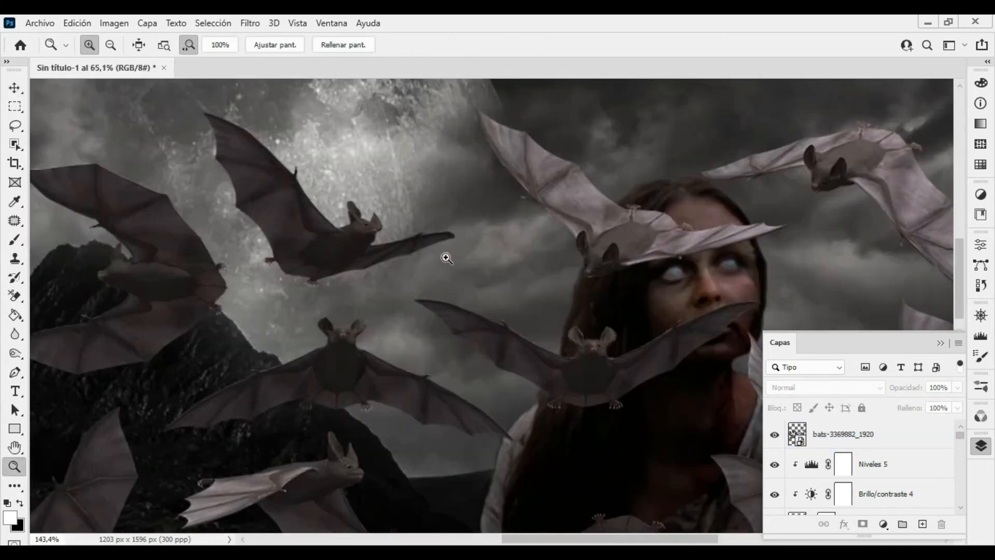
key(l)
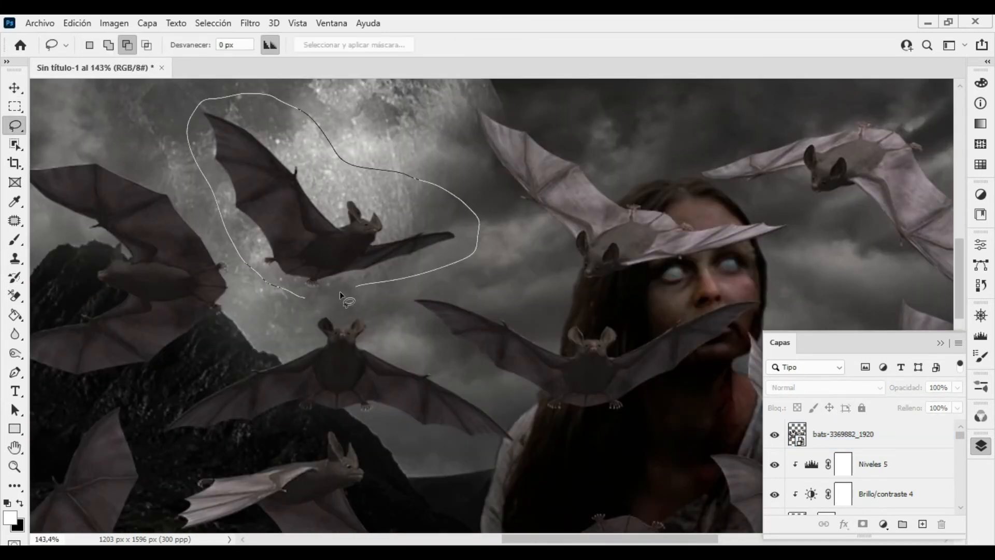
click(794, 424)
key(ctrl+j)
click(799, 461)
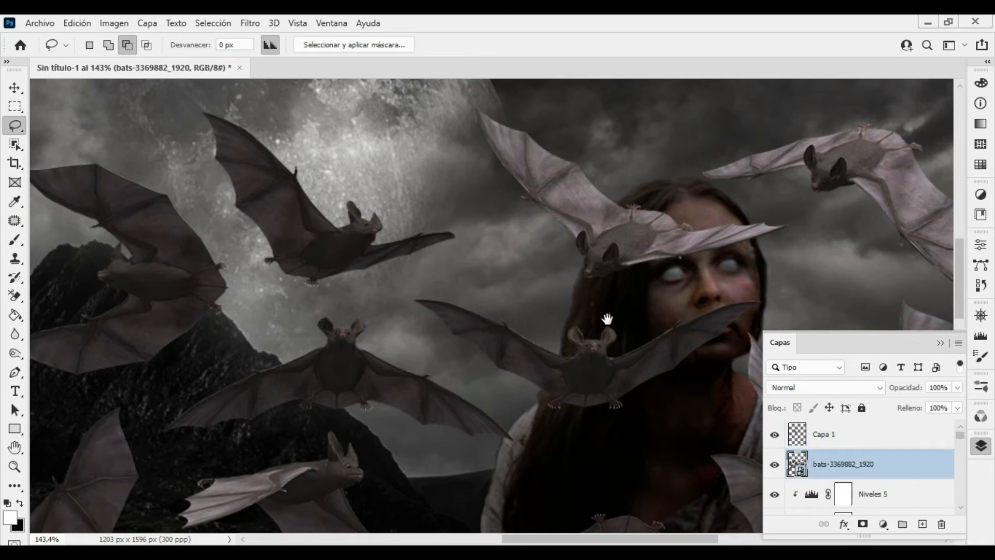
Lasso another bat from the bats photo, copy it to its own layer and reselect the bats-3369882_1920 layer
scroll(516, 260, down, 5)
drag(611, 312, 704, 175)
drag(554, 306, 522, 289)
mouse_move(389, 228)
mouse_down()
mouse_move(399, 250)
mouse_move(281, 145)
mouse_up()
mouse_move(536, 348)
mouse_down()
mouse_move(483, 257)
mouse_move(414, 262)
mouse_move(386, 288)
mouse_move(537, 348)
mouse_up()
key(ctrl+j)
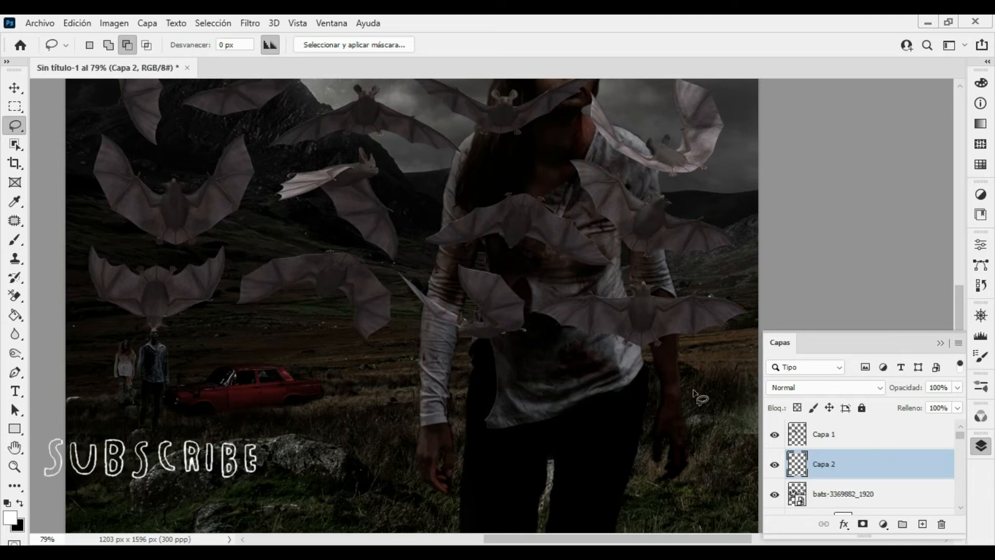
click(843, 494)
drag(664, 310, 601, 436)
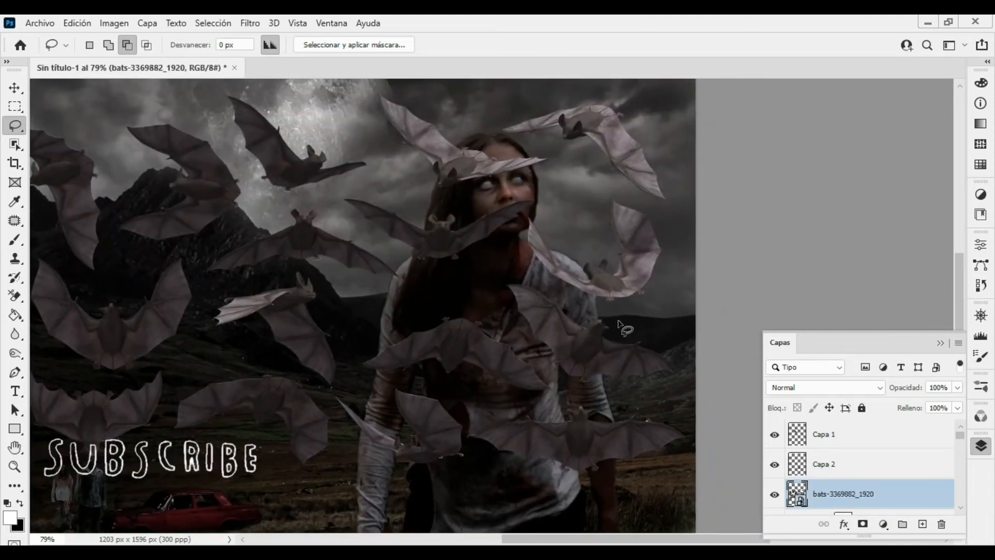
Lasso a third bat from the bats photo, copy it to its own layer and hide the bats-3369882_1920 layer
mouse_move(339, 269)
mouse_down()
mouse_move(223, 278)
mouse_move(199, 262)
mouse_move(288, 202)
mouse_move(351, 229)
mouse_move(407, 283)
mouse_up()
key(ctrl+j)
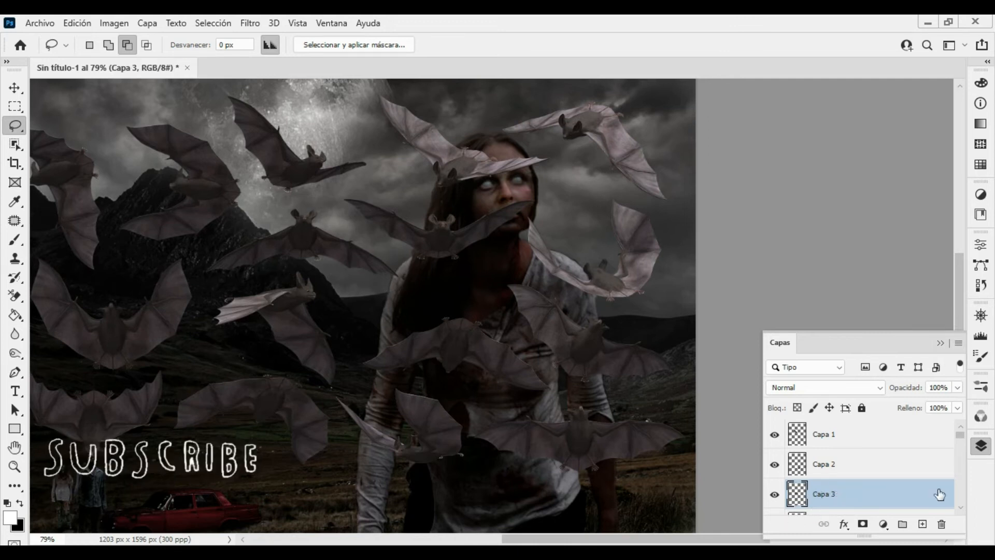
scroll(960, 441, down, 2)
drag(960, 440, 960, 434)
click(775, 461)
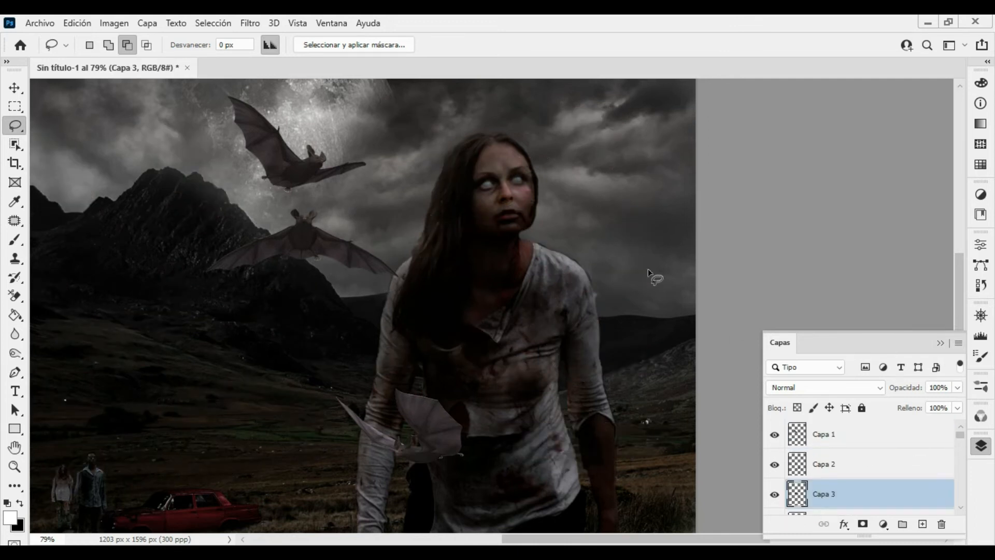
Transform the Capa 1 bat and place it in the sky just above the moon's upper-left edge
key(ctrl+space)
drag(648, 269, 513, 275)
key(v)
mouse_move(490, 228)
mouse_down()
mouse_move(475, 175)
mouse_move(492, 129)
mouse_move(449, 140)
mouse_up()
drag(418, 181, 479, 177)
key(Return)
click(505, 204)
key(ctrl+space)
click(363, 249)
Add a Levels adjustment clipped to the Capa 1 bat and brighten its midtones
click(884, 524)
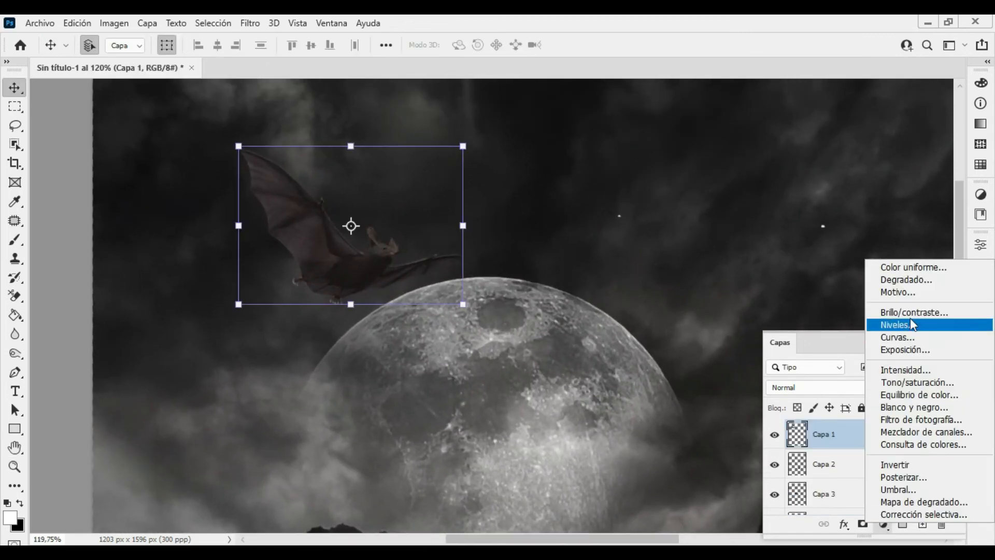
click(912, 324)
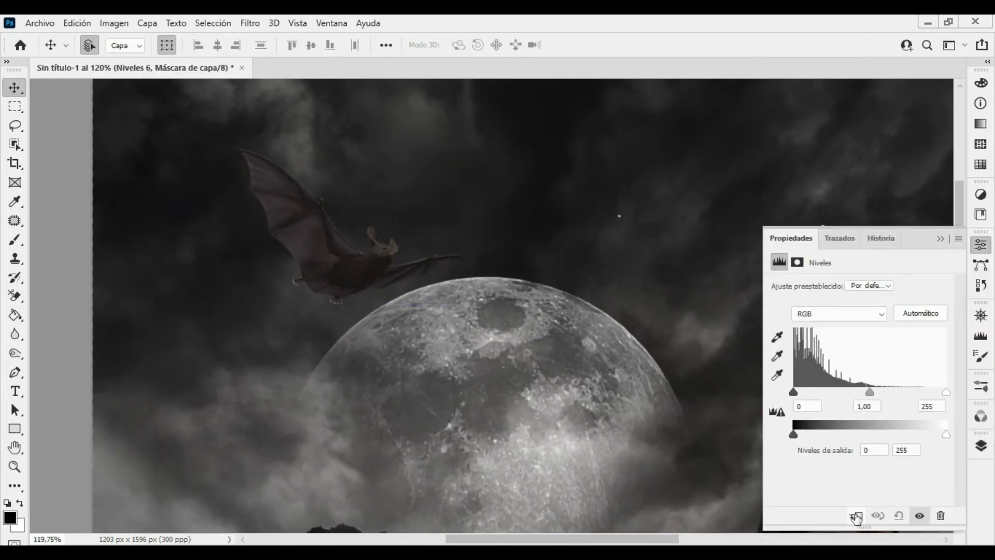
drag(875, 397, 840, 393)
click(982, 445)
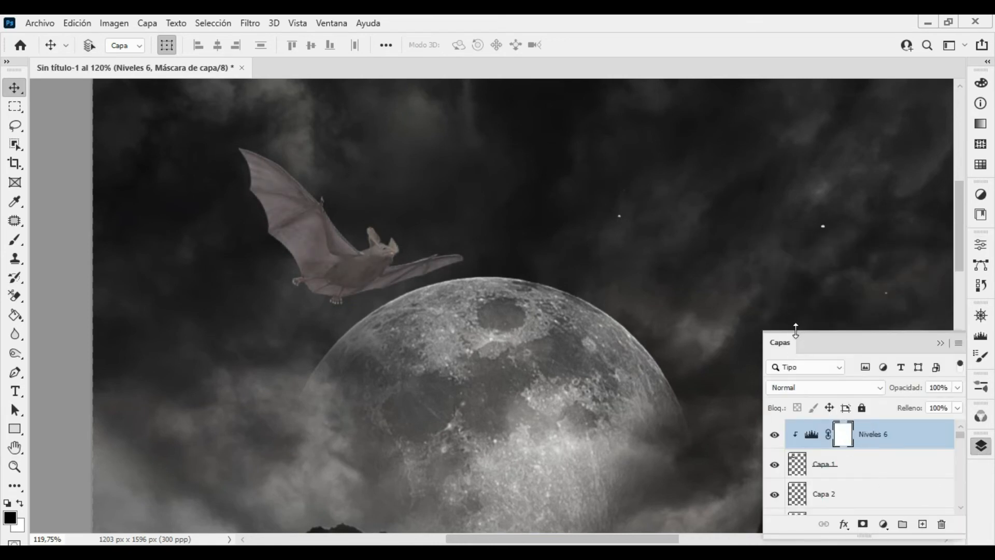
Invert the bat's Levels mask to black and prepare a soft white 43 px brush with 20% hardness
key(ctrl+i)
key(b)
right_click(389, 249)
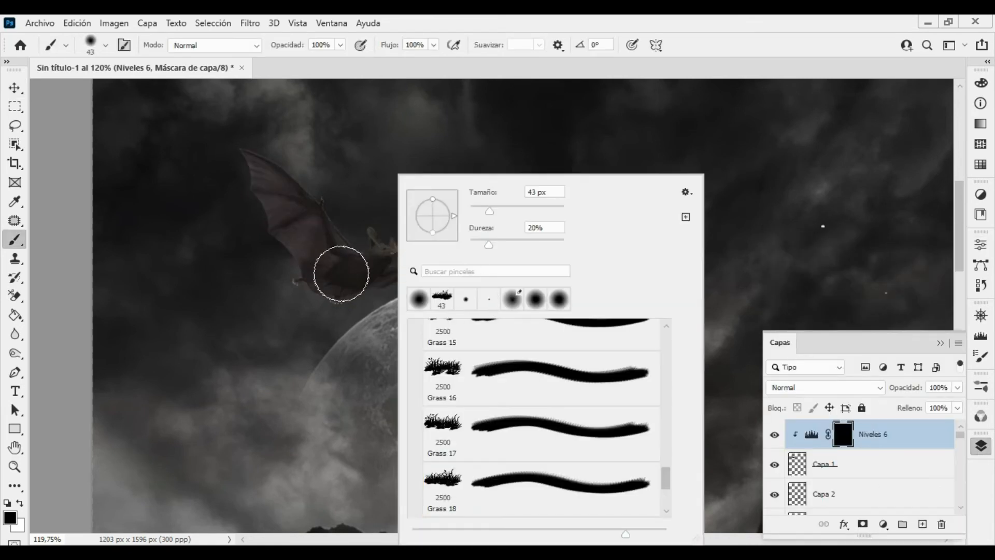
click(341, 274)
key(x)
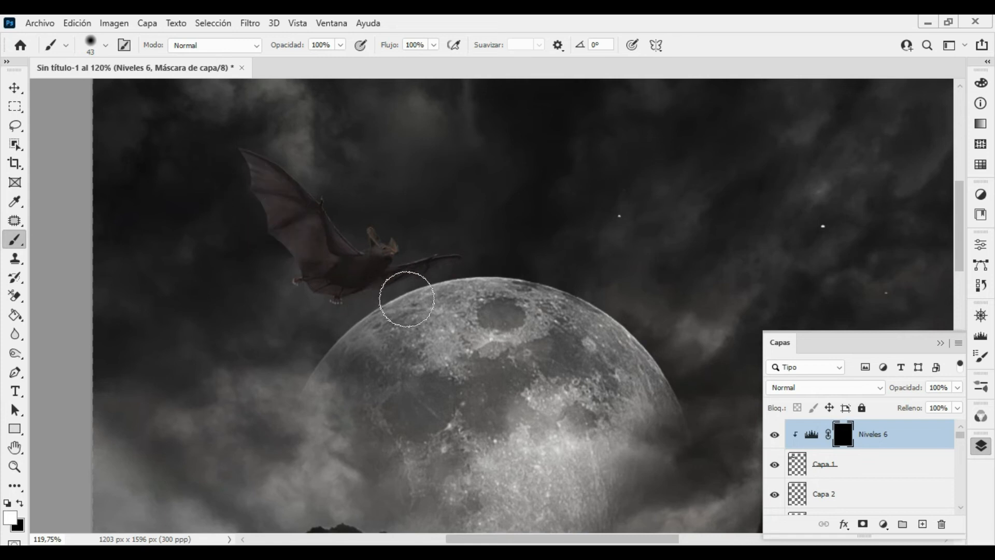
Paint white at 10% brush opacity on the Levels mask to lighten the bat's wings and body near the moon
drag(408, 304, 363, 313)
mouse_move(393, 246)
mouse_down()
mouse_move(391, 257)
mouse_move(460, 265)
mouse_up()
key(ctrl+z)
key(1)
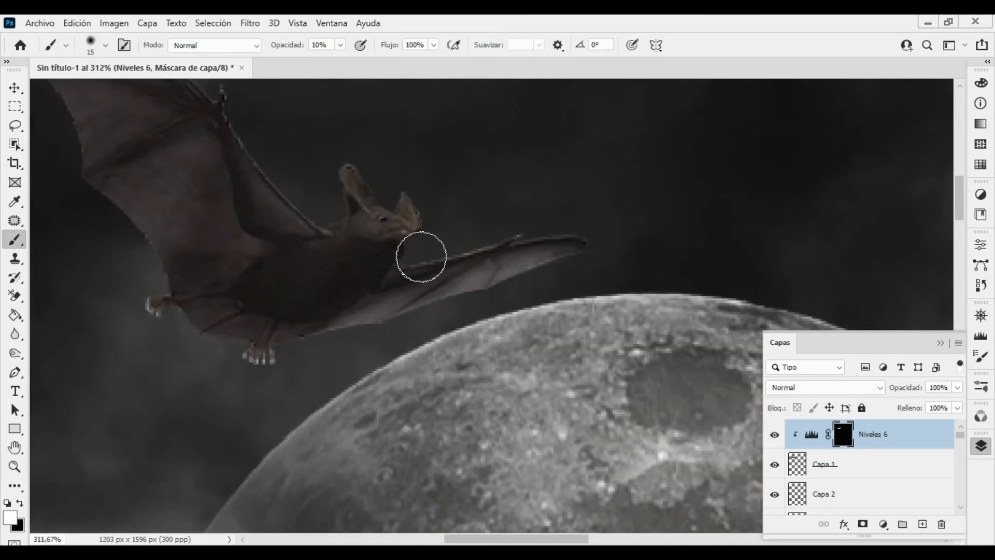
drag(392, 283, 380, 268)
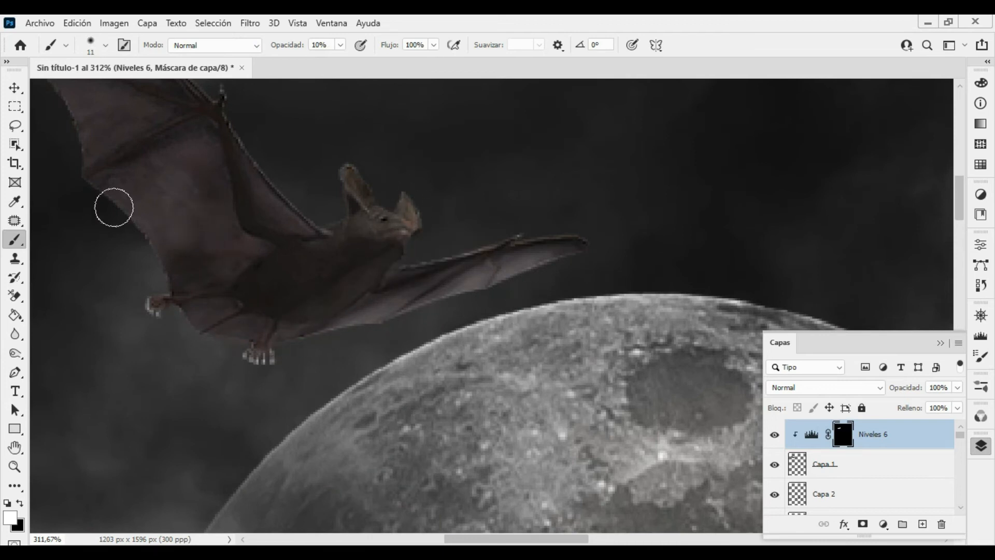
drag(309, 244, 242, 200)
drag(472, 291, 328, 302)
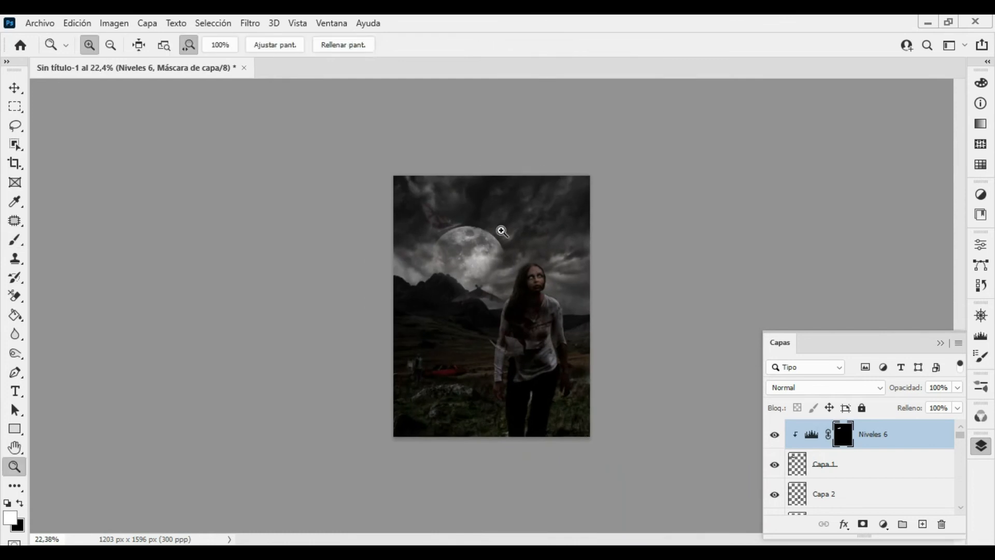
Move the Capa 1 bat together with its Niveles 6 adjustment so it overlaps the moon's upper-left edge
drag(501, 231, 526, 232)
key(v)
drag(403, 216, 431, 262)
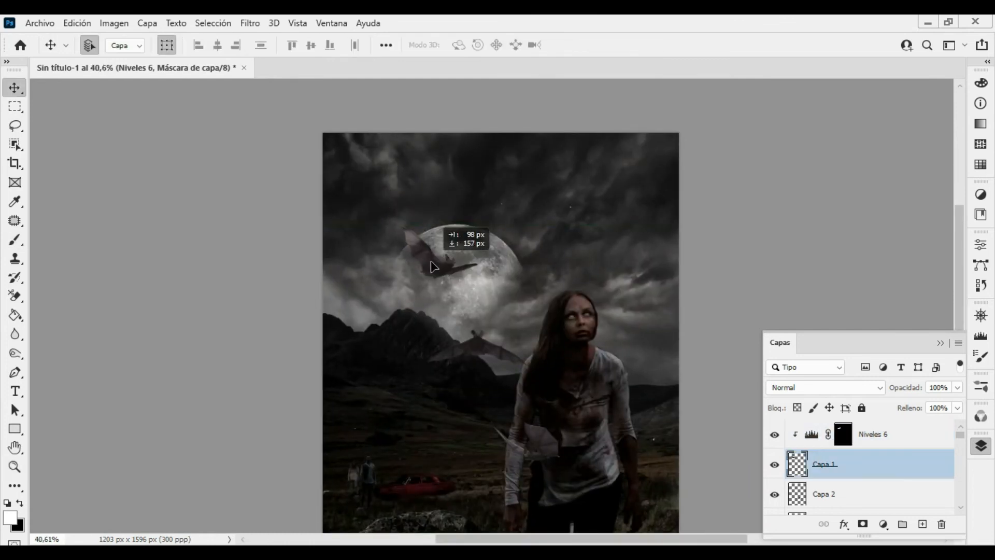
key(ctrl+z)
ctrl+click(873, 434)
drag(395, 213, 400, 242)
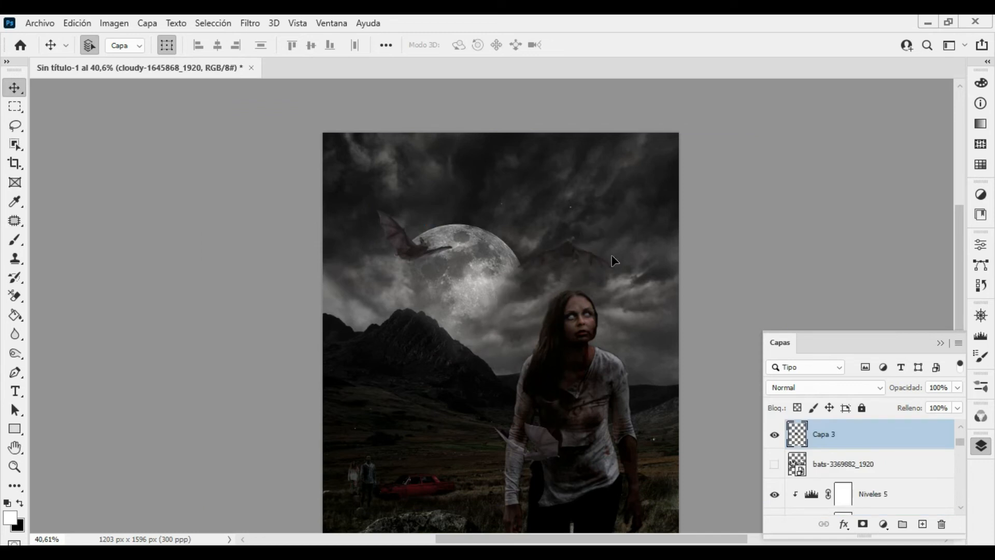
Shrink the Capa 3 and Capa 2 bats and position them in the sky to the right of the moon
drag(617, 236, 629, 277)
click(648, 251)
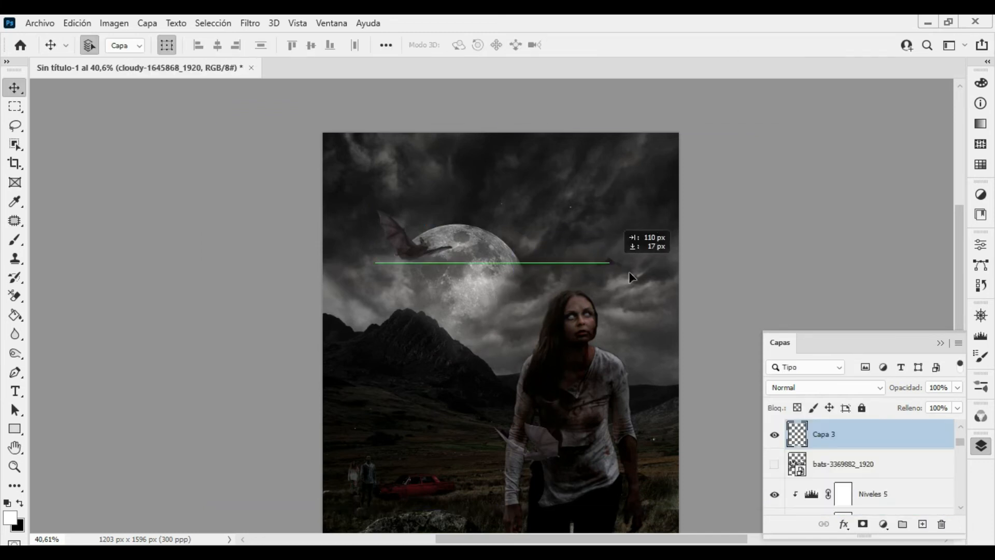
drag(558, 443, 642, 231)
click(598, 228)
key(z)
key(v)
drag(565, 267, 648, 265)
Duplicate the Capa 2 bat and place a small copy between the moon and the zombie woman's head
key(ctrl+j)
key(z)
drag(529, 218, 434, 150)
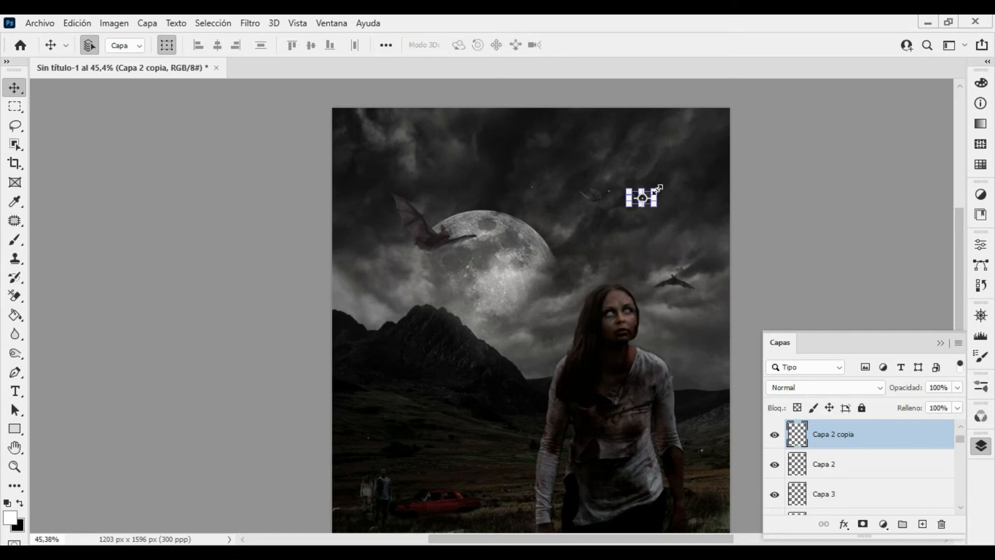
drag(658, 190, 568, 298)
click(688, 197)
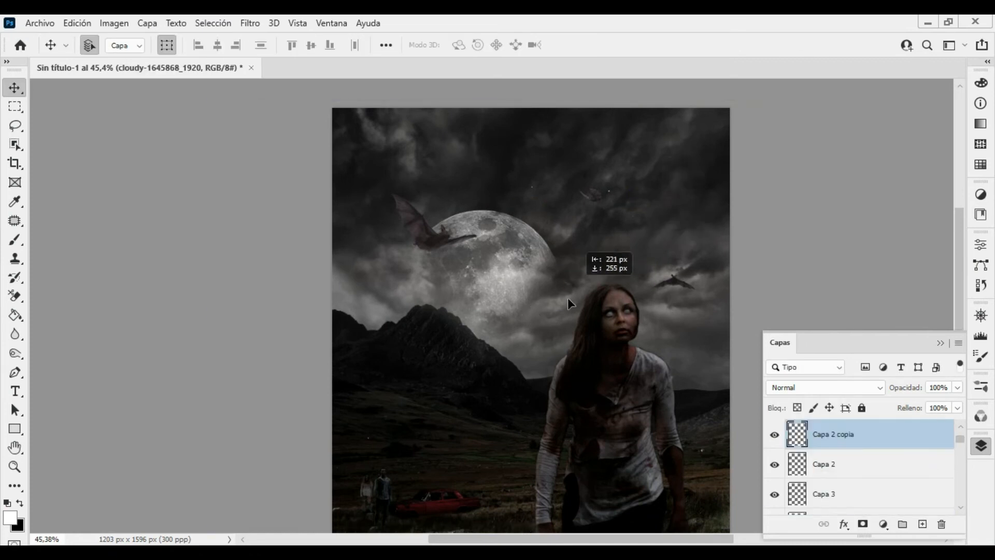
Duplicate the Capa 3 bat and place a smaller copy high in the sky above the moon
click(682, 285)
click(679, 283)
key(ctrl+j)
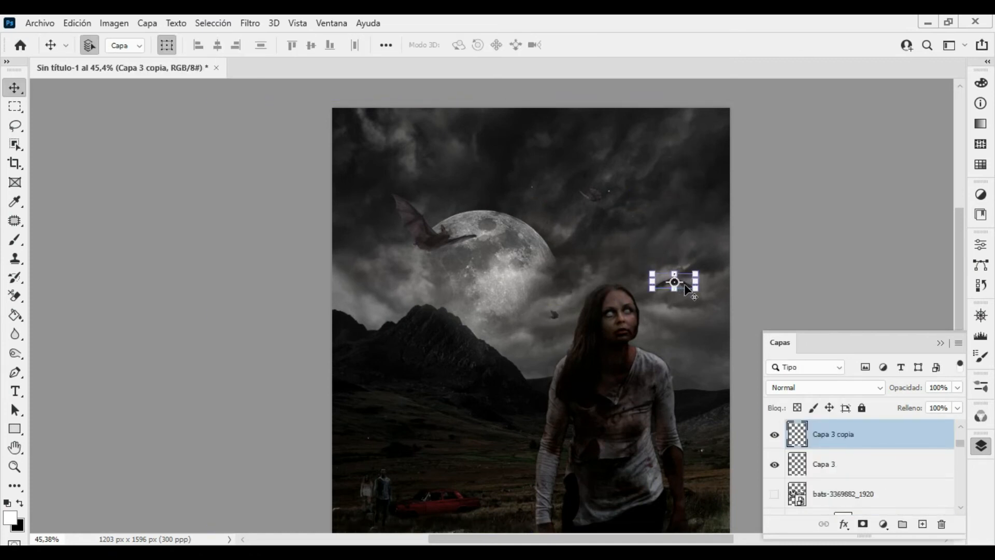
drag(683, 284, 469, 116)
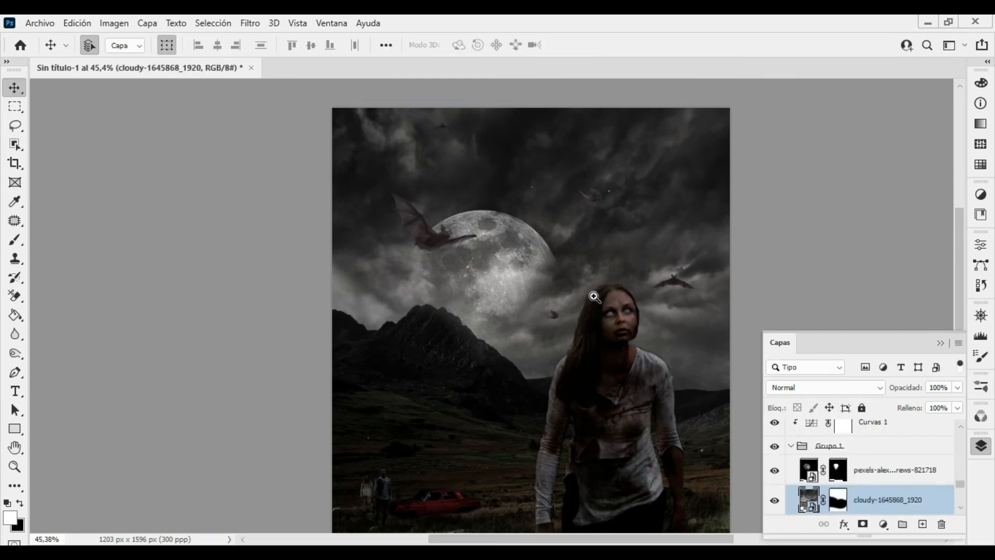
Place the wooden house photo, pexels 2889792, as an embedded image in the composite
drag(595, 296, 546, 413)
drag(513, 310, 490, 308)
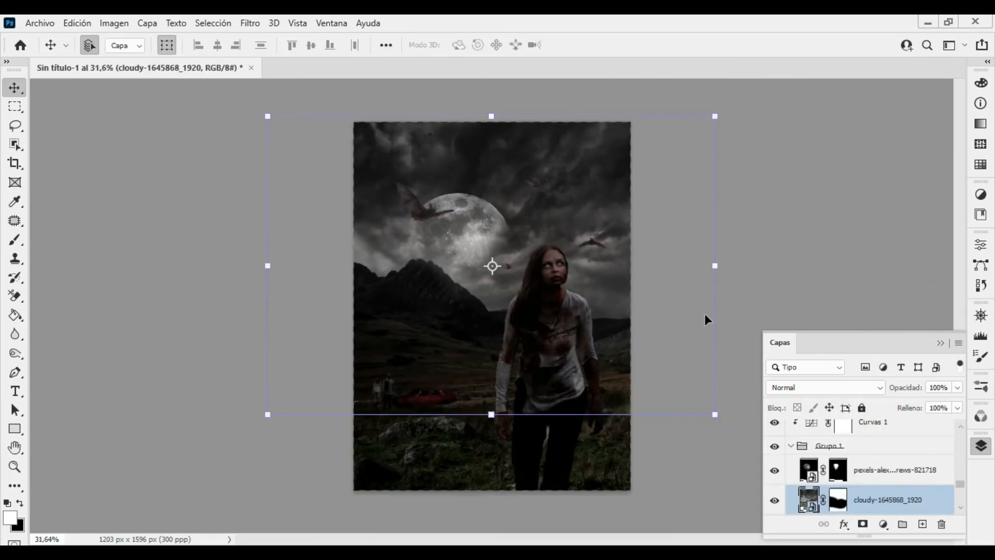
click(758, 281)
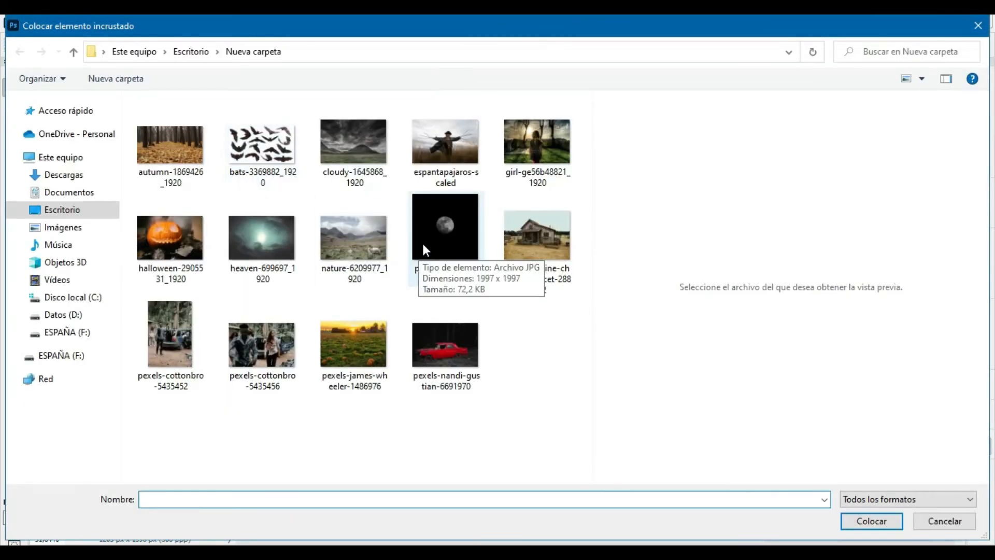
double_click(560, 238)
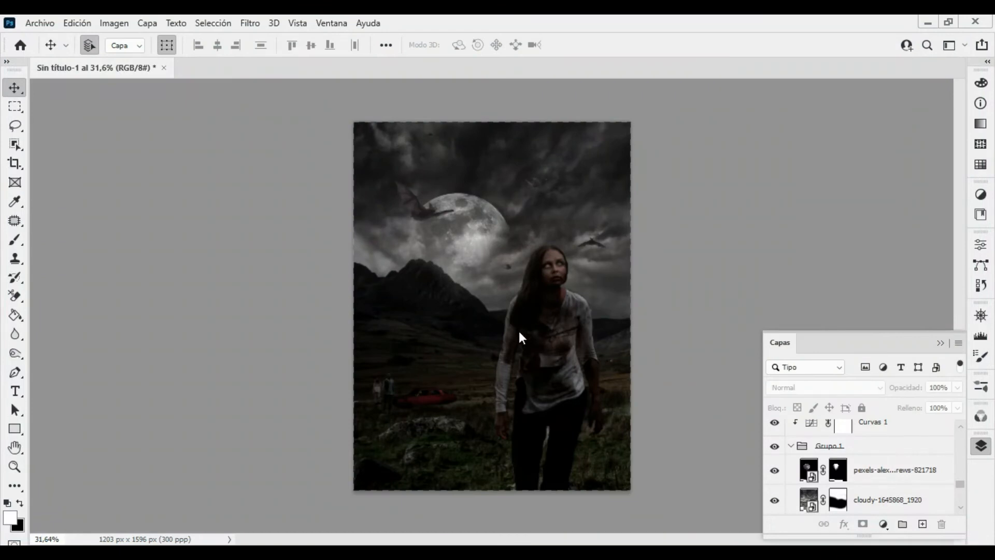
click(671, 297)
drag(547, 306, 594, 294)
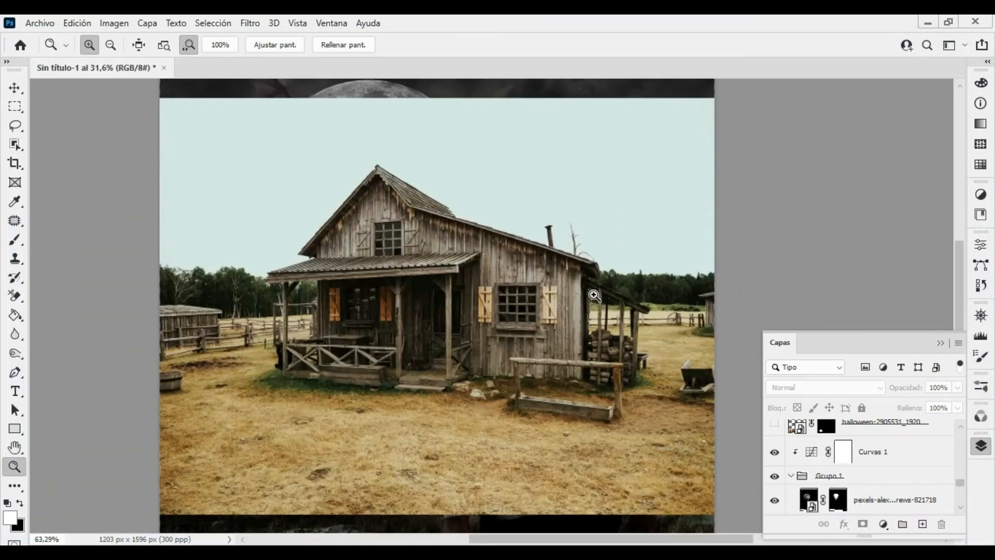
Select the wooden house with the Object Selection tool in Lasso mode and mask out its surroundings
click(17, 146)
click(287, 385)
click(490, 228)
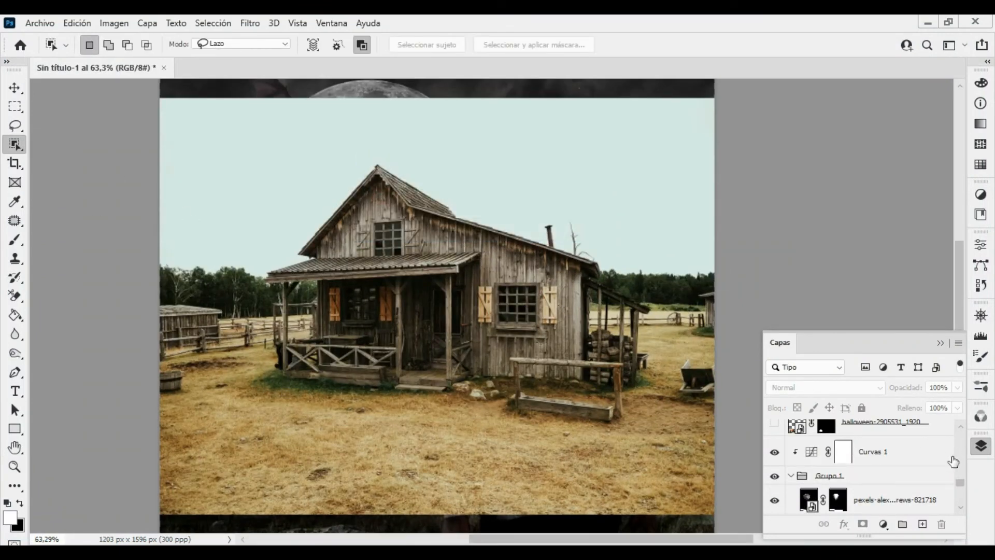
drag(961, 482, 964, 429)
click(881, 436)
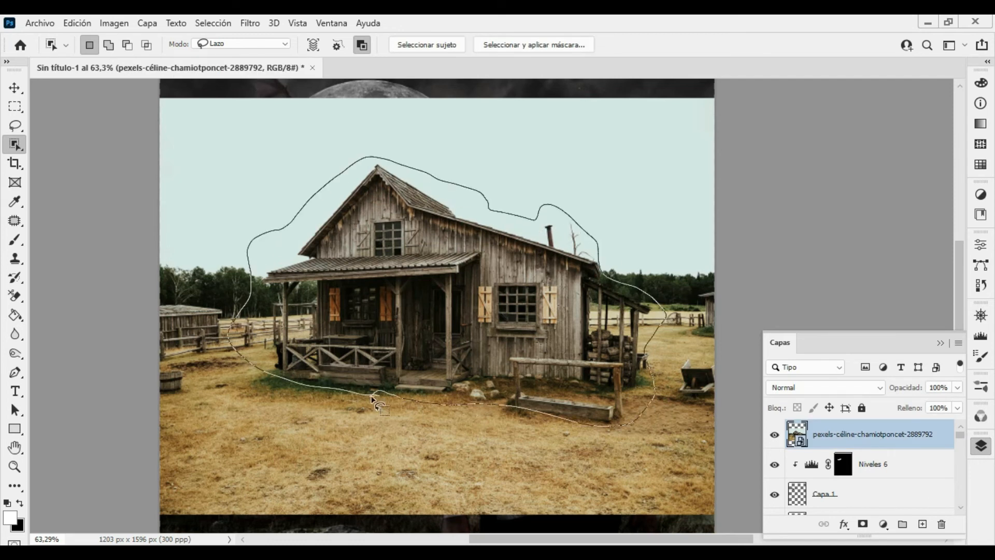
click(864, 524)
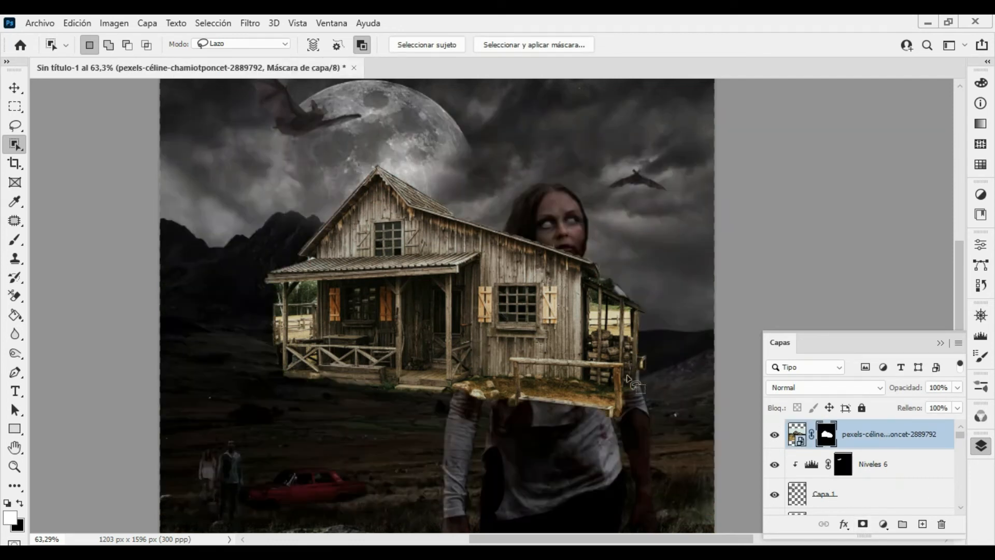
Scale the masked house down to a tiny distant building and position it on the hillside behind the red car
drag(585, 317, 543, 329)
key(ctrl+t)
drag(621, 327, 534, 326)
drag(473, 350, 513, 338)
key(Return)
key(z)
click(515, 340)
key(v)
drag(663, 333, 453, 399)
key(Return)
Paint black on the house's layer mask with the 34 px Grass 16 brush at 100% opacity to blend its base into the ground
key(z)
drag(453, 399, 539, 363)
key(v)
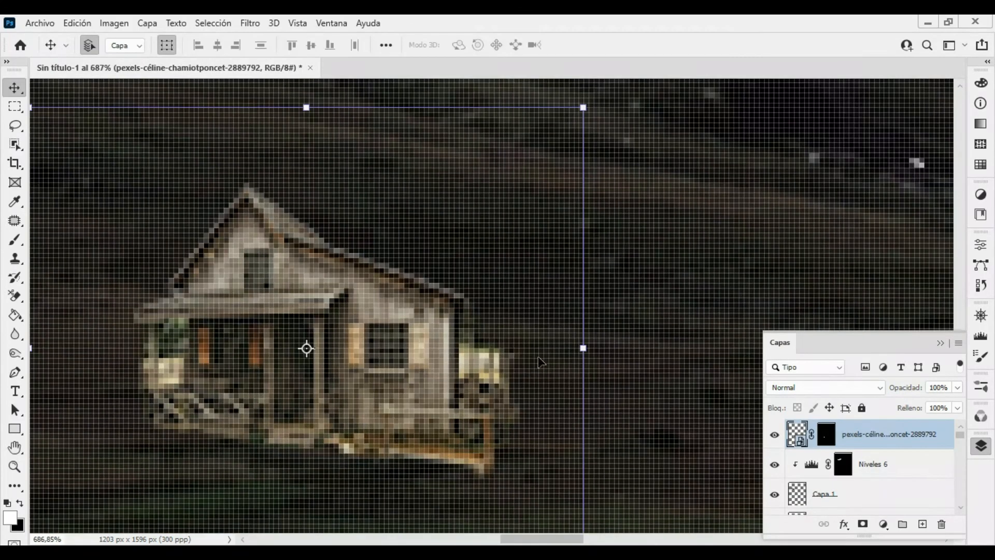
key(b)
right_click(540, 348)
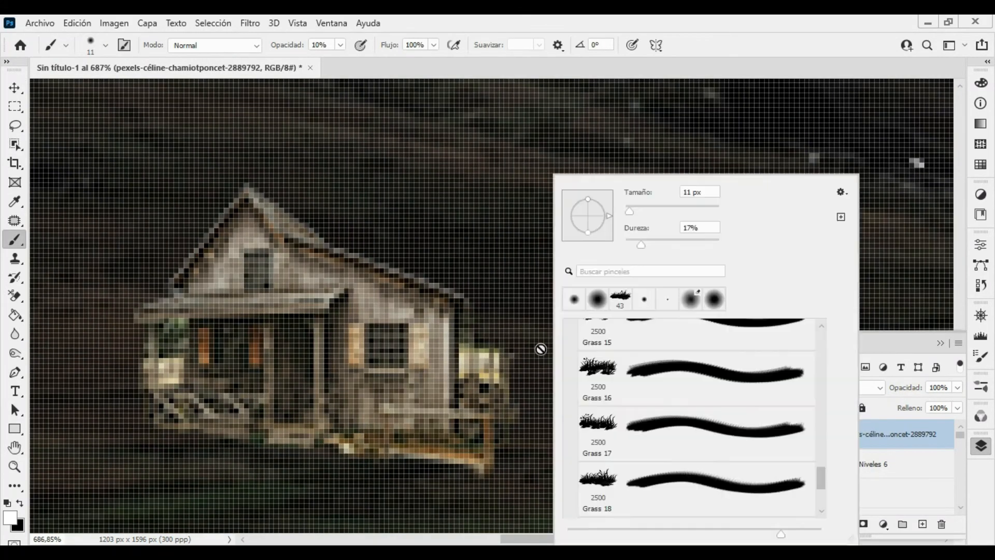
click(440, 400)
right_click(486, 369)
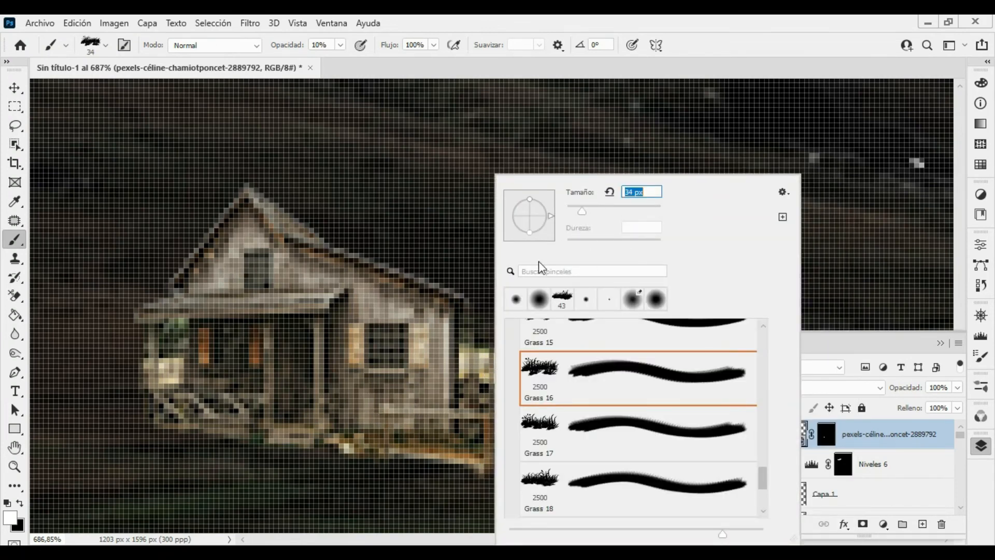
click(400, 381)
click(502, 391)
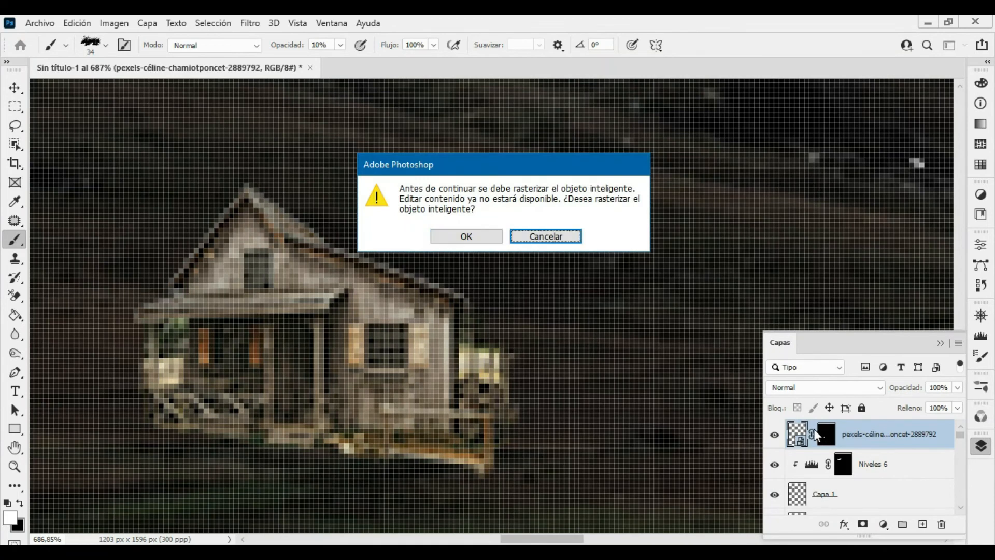
key(Escape)
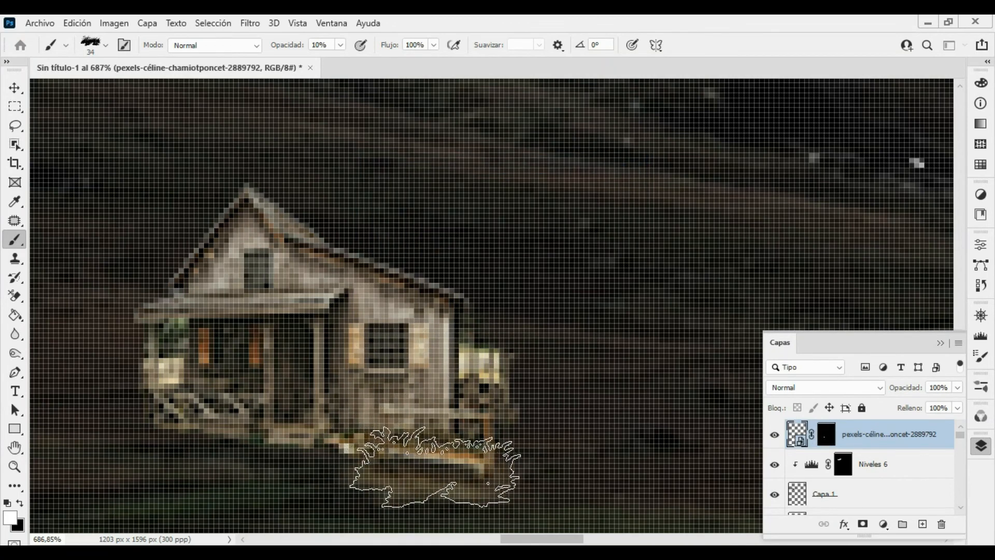
key(0)
mouse_move(426, 473)
mouse_down()
mouse_move(441, 476)
mouse_move(394, 470)
mouse_up()
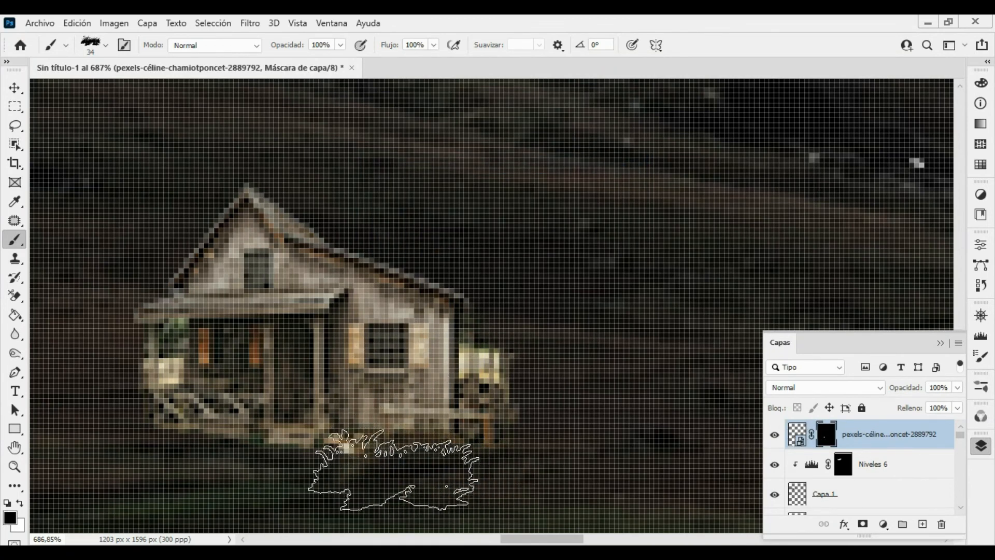
Add a Brightness/Contrast adjustment clipped to the house layer and lower its brightness and contrast to match the dark scene
key(v)
click(643, 377)
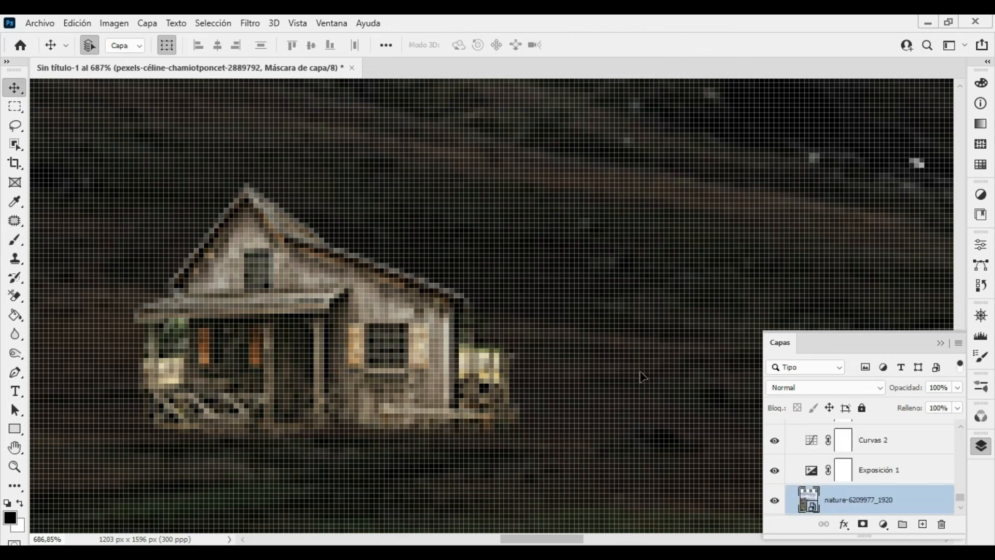
drag(643, 376, 519, 378)
scroll(941, 454, up, 5)
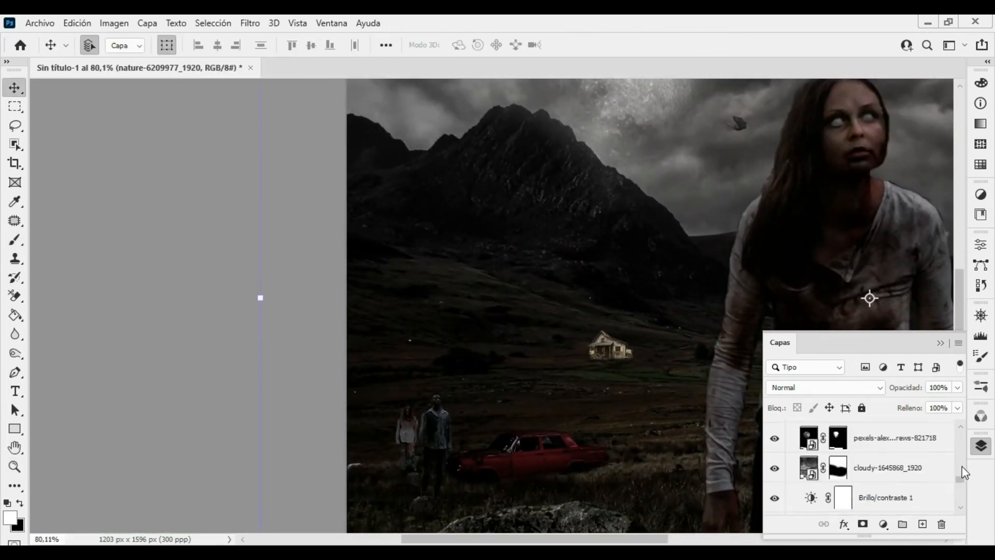
click(801, 444)
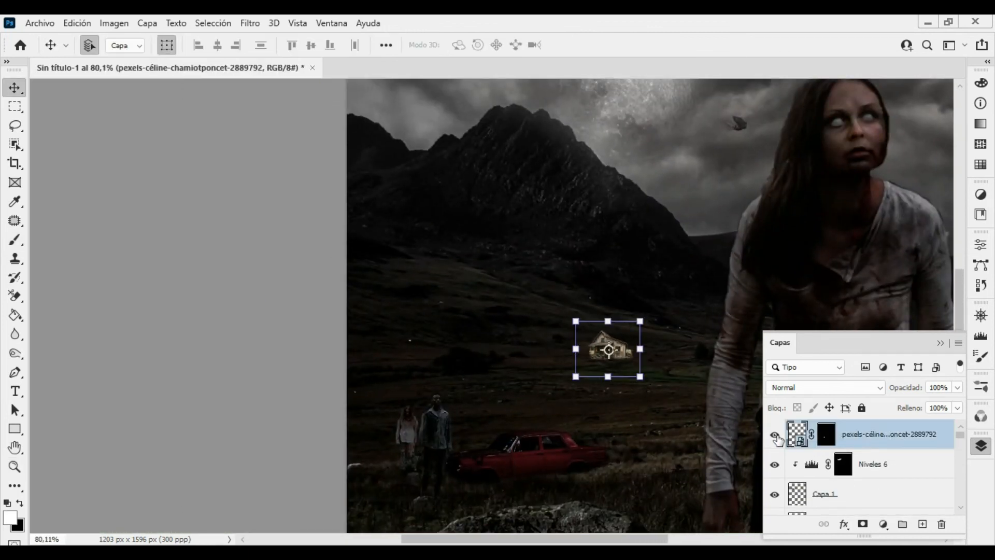
click(883, 525)
click(897, 313)
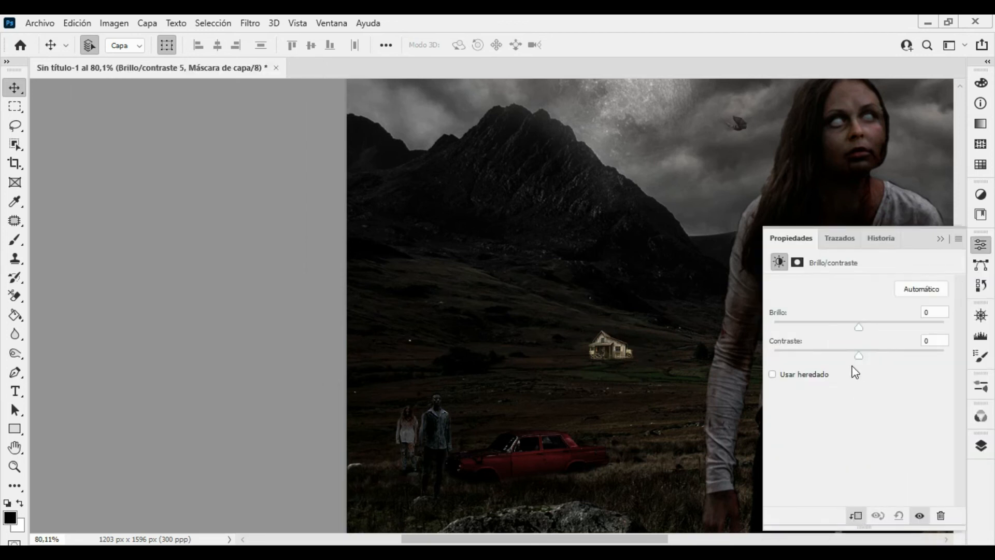
drag(813, 322, 802, 322)
drag(857, 354, 852, 353)
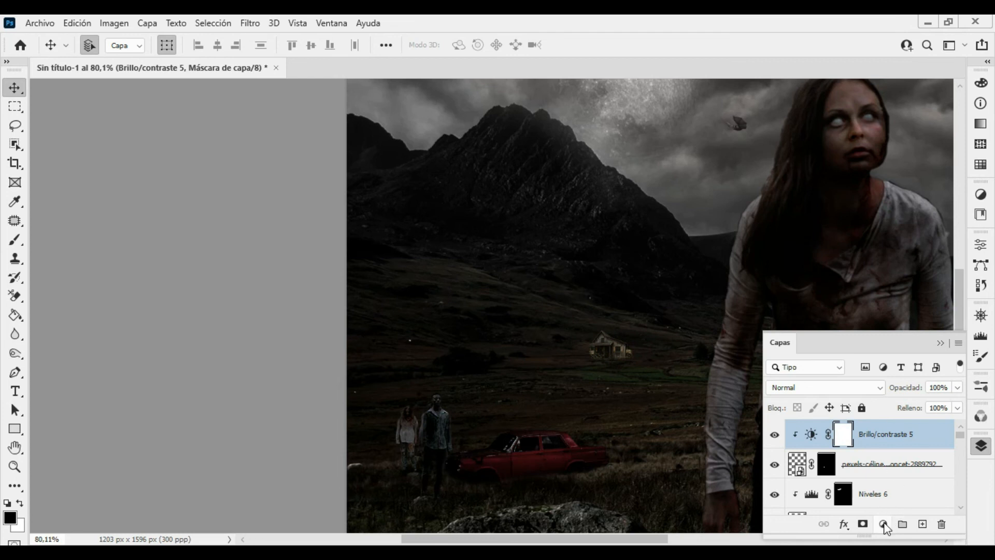
Add a Levels adjustment clipped to the house layer and set its midtones to 0.87
click(884, 524)
click(893, 324)
mouse_move(869, 392)
mouse_down()
mouse_move(835, 392)
mouse_move(870, 392)
mouse_up()
click(857, 515)
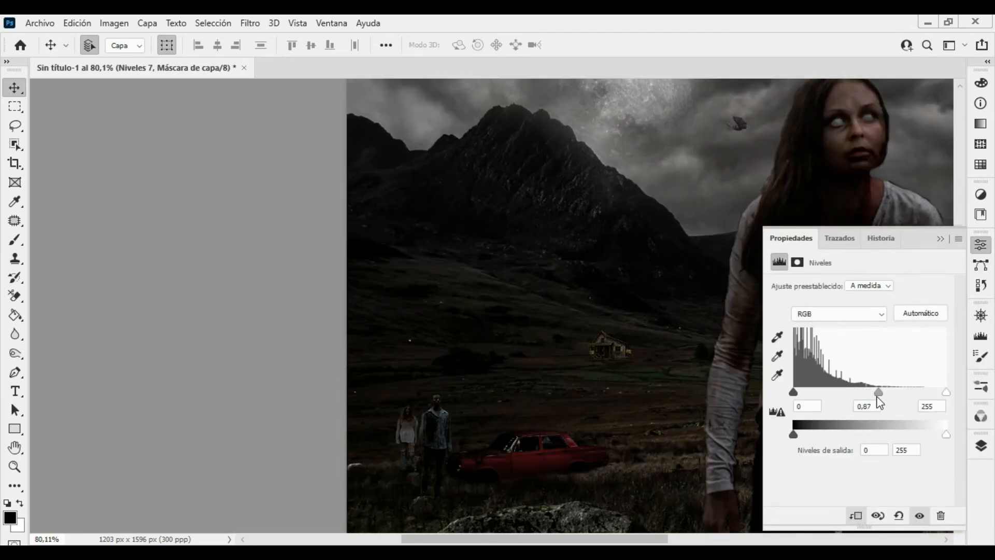
click(973, 449)
Create a new empty layer and outline the house's large front window with the Polygonal Lasso
drag(612, 345, 687, 272)
click(923, 524)
key(x)
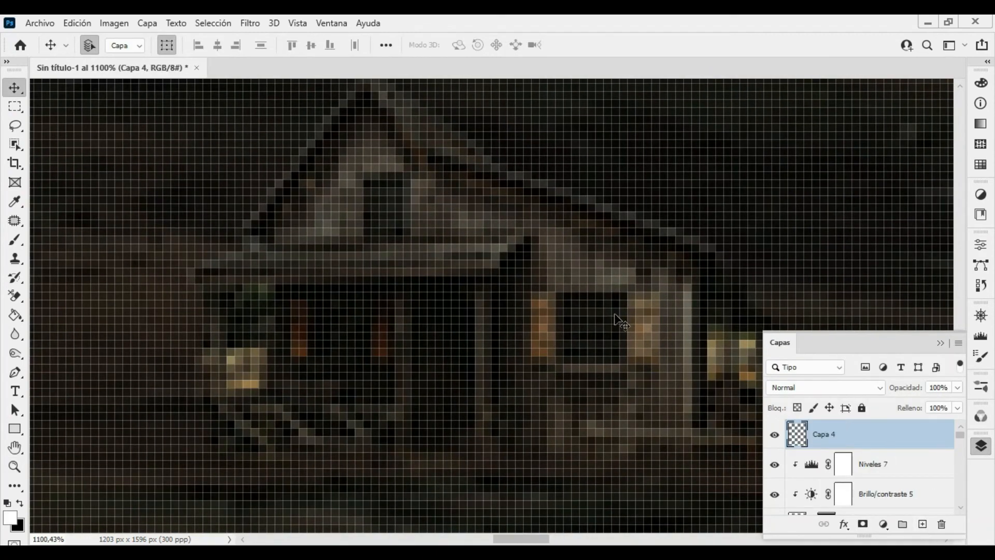
key(l)
click(564, 294)
click(628, 293)
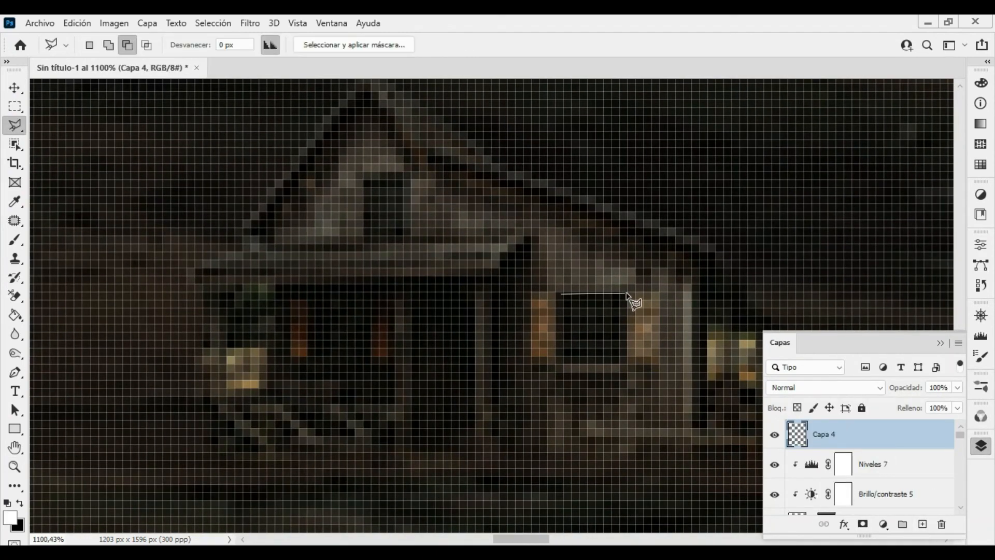
click(627, 364)
click(564, 364)
click(564, 294)
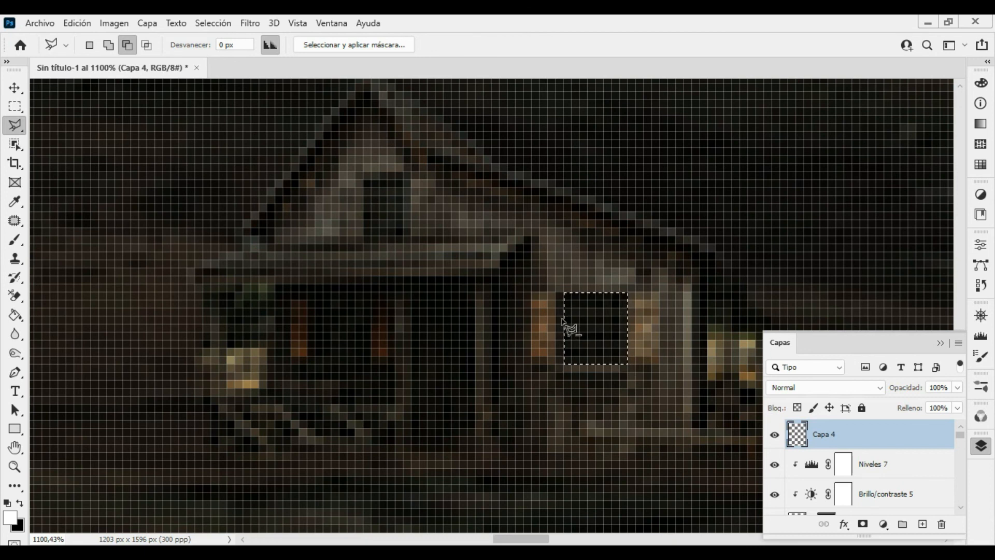
Add the small upper gable window of the house to the polygonal selection
shift+click(365, 178)
click(366, 243)
click(406, 240)
click(407, 175)
click(366, 178)
drag(602, 328, 502, 351)
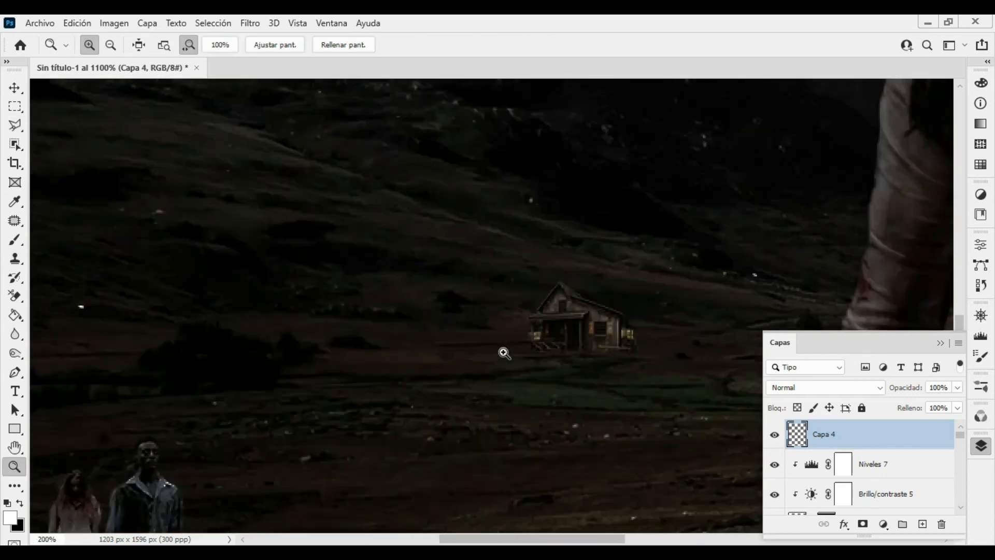
Fill the selected windows with a white (ffffff) solid color fill layer
click(883, 524)
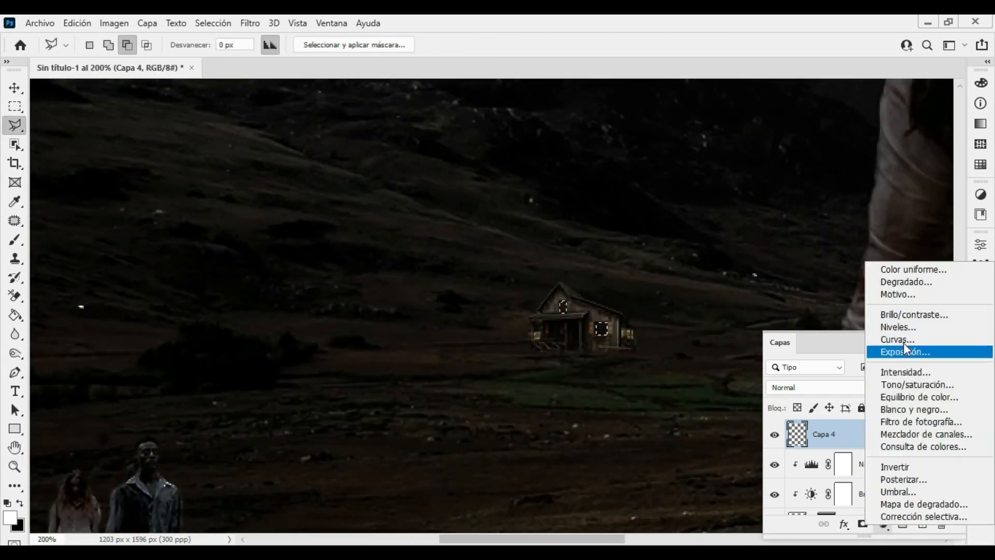
click(910, 269)
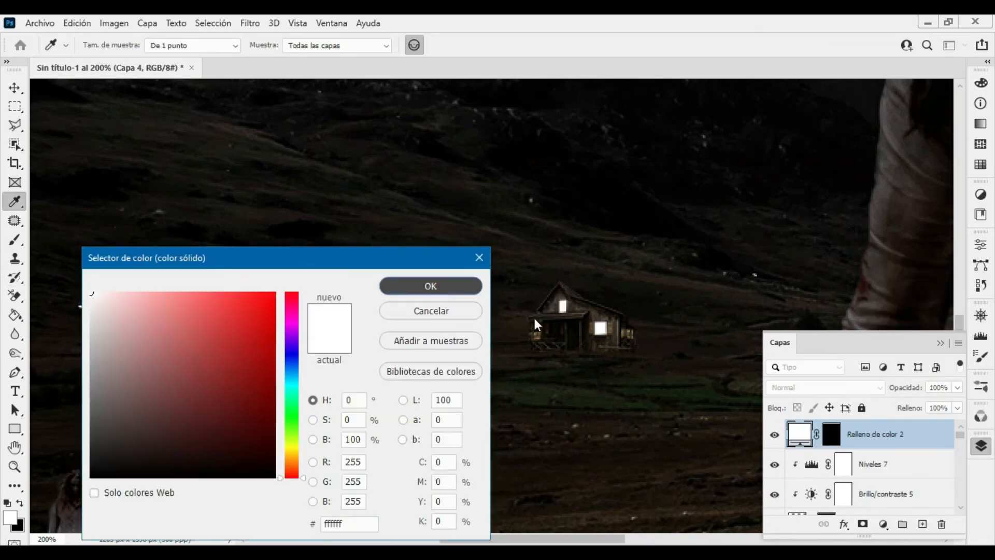
click(431, 286)
Convert the window fill layer to a smart object and apply a 2.8 px Gaussian Blur to make it glow
click(250, 23)
mouse_move(411, 214)
click(516, 306)
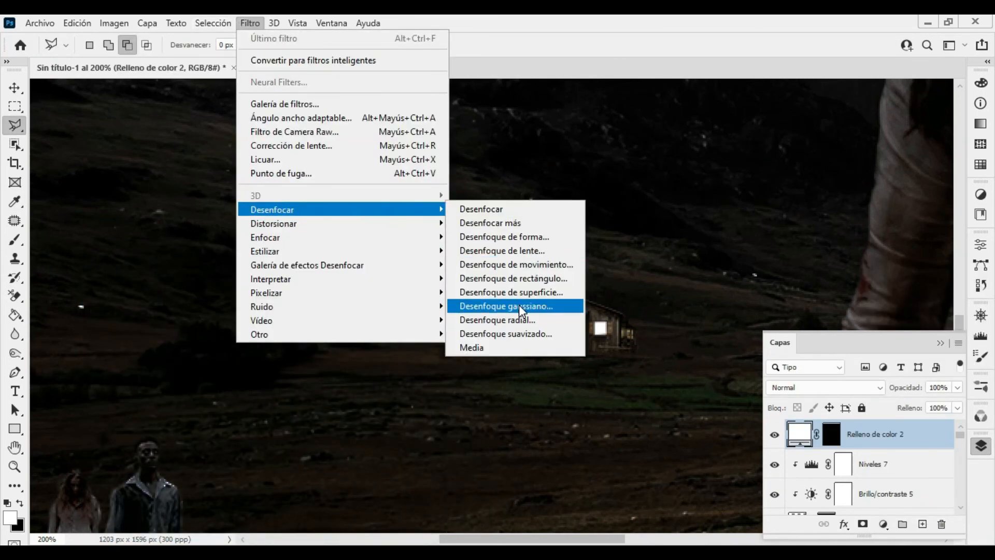
click(482, 225)
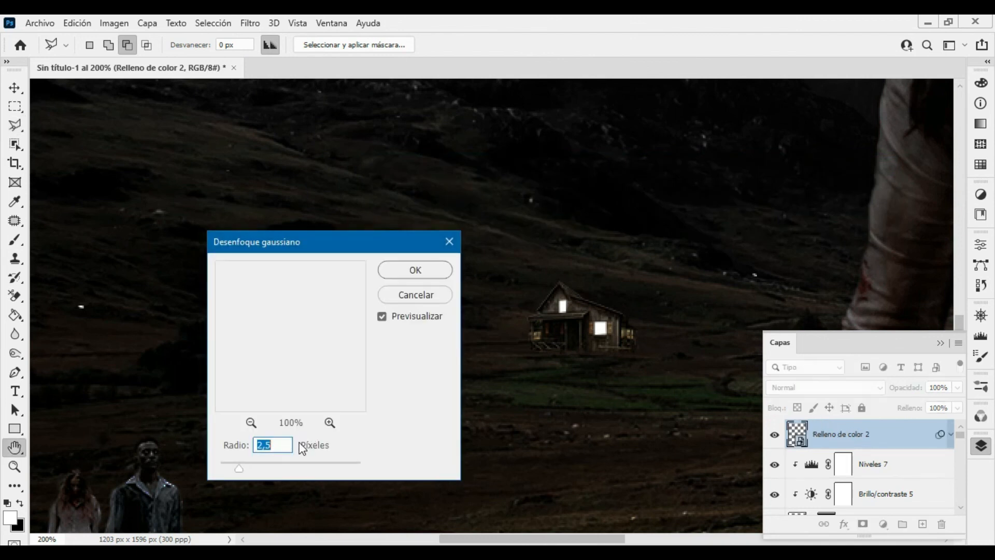
click(258, 465)
click(240, 467)
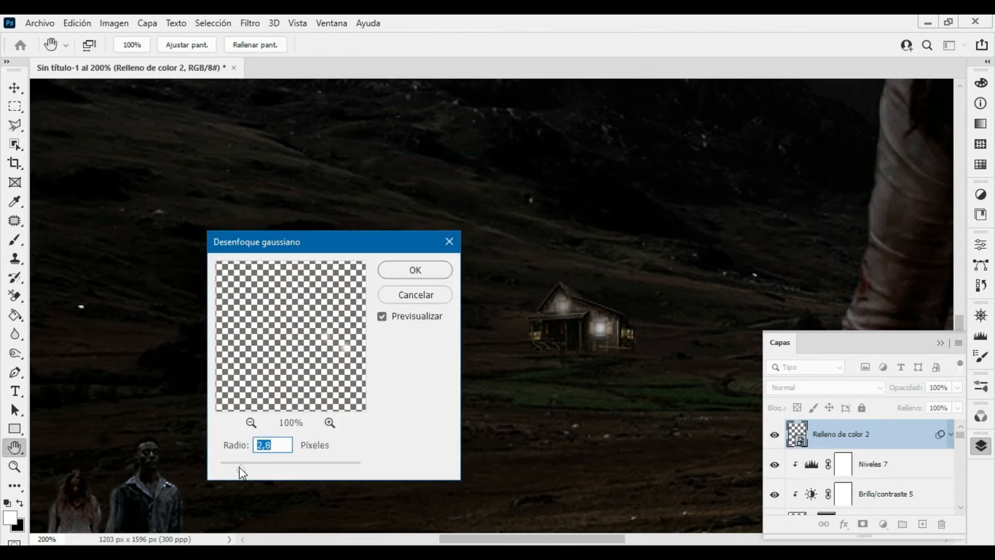
click(424, 270)
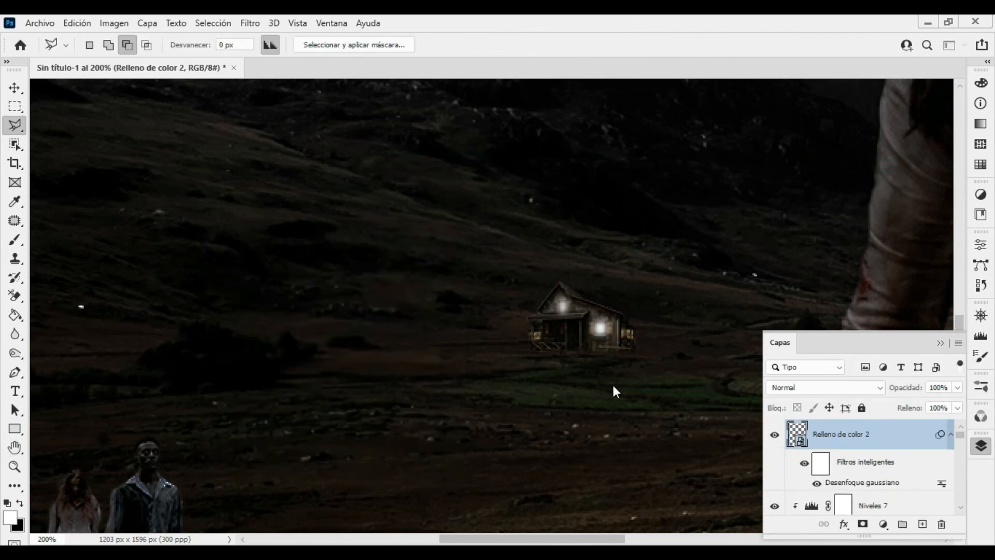
Reduce the window glow layer's opacity to 74% and check the house within the whole composition
key(ctrl+space)
mouse_move(604, 386)
mouse_down()
mouse_move(582, 403)
mouse_move(467, 418)
mouse_up()
key(l)
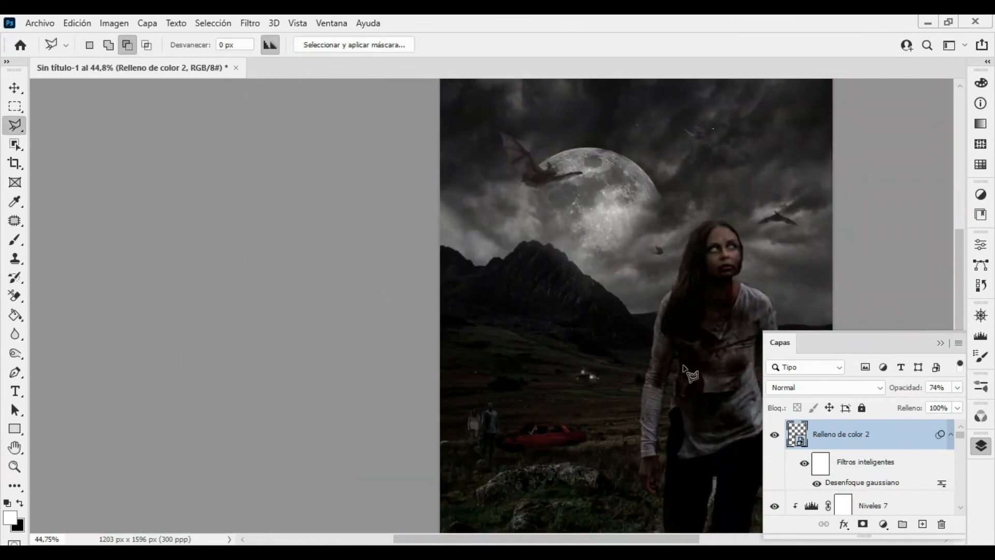
key(v)
click(587, 373)
key(ctrl+space)
drag(587, 373, 604, 389)
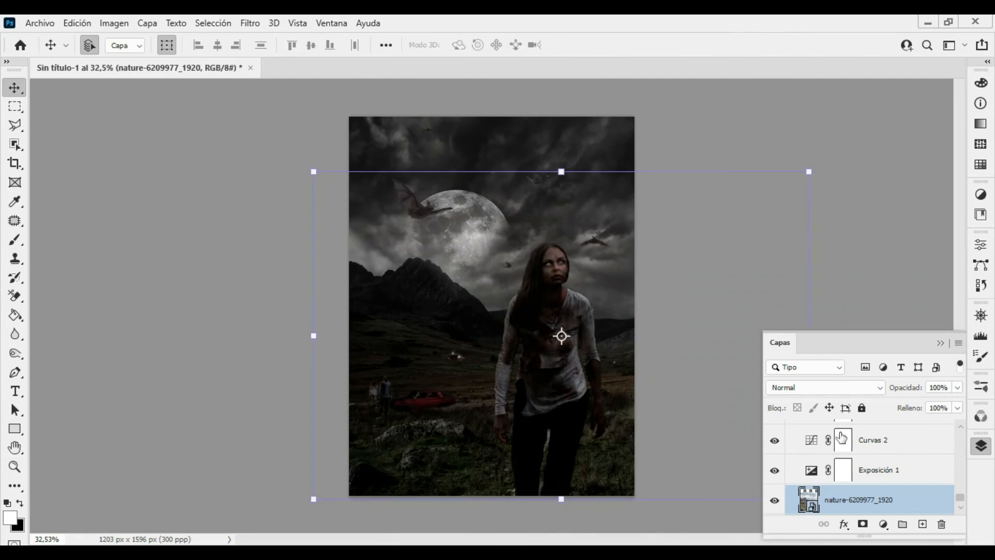
Hide the window glow layer to compare the scene without the lit windows
scroll(957, 494, up, 10)
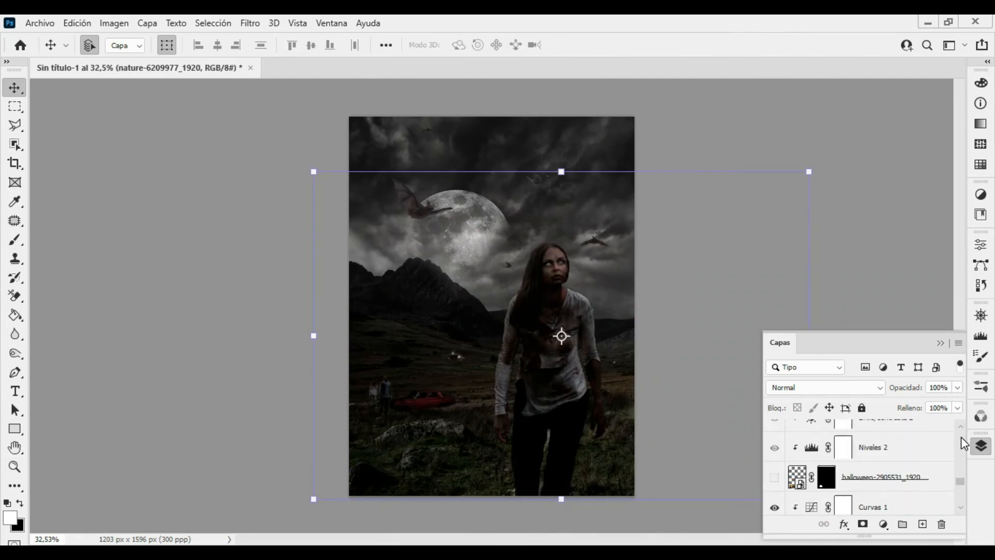
scroll(962, 438, up, 10)
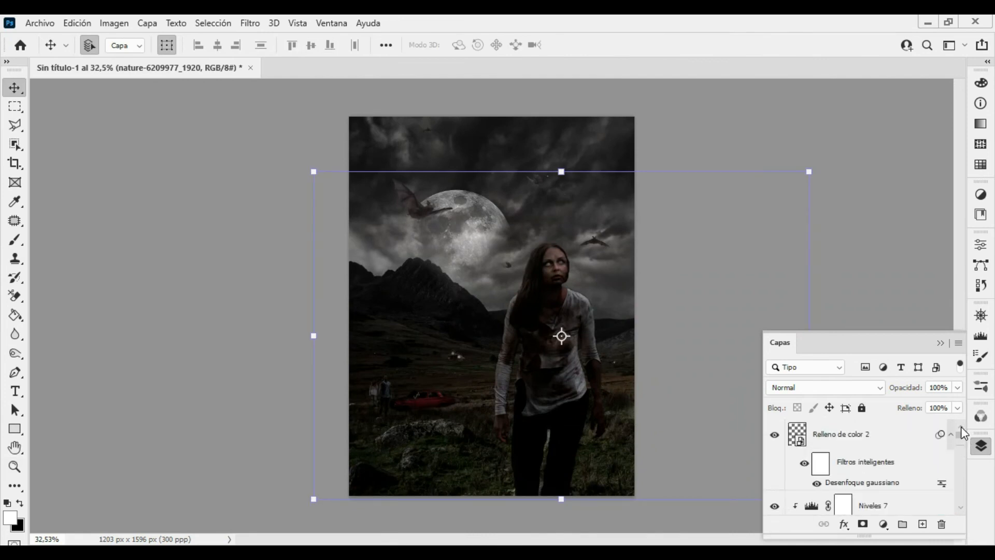
click(899, 436)
click(775, 434)
click(685, 394)
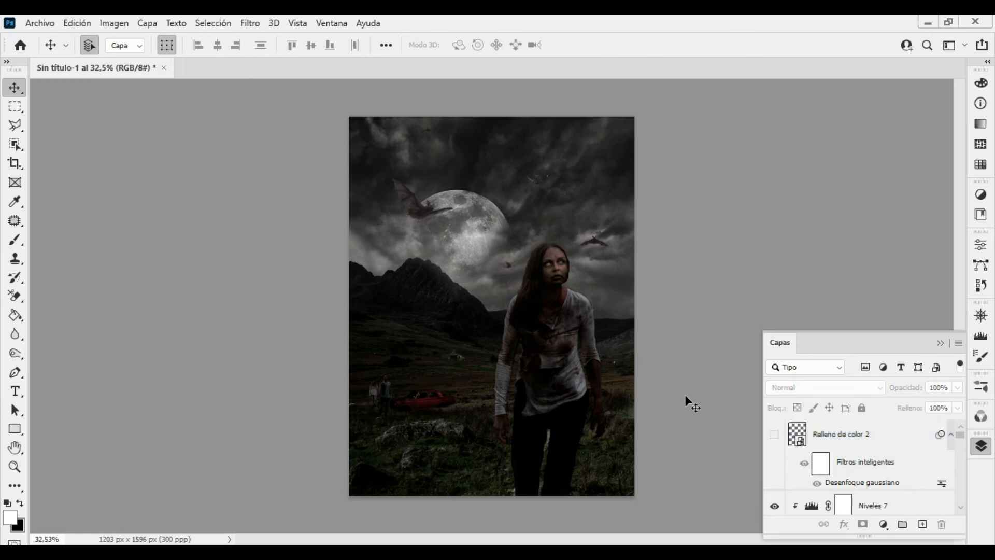
key(ctrl+space)
drag(584, 347, 587, 347)
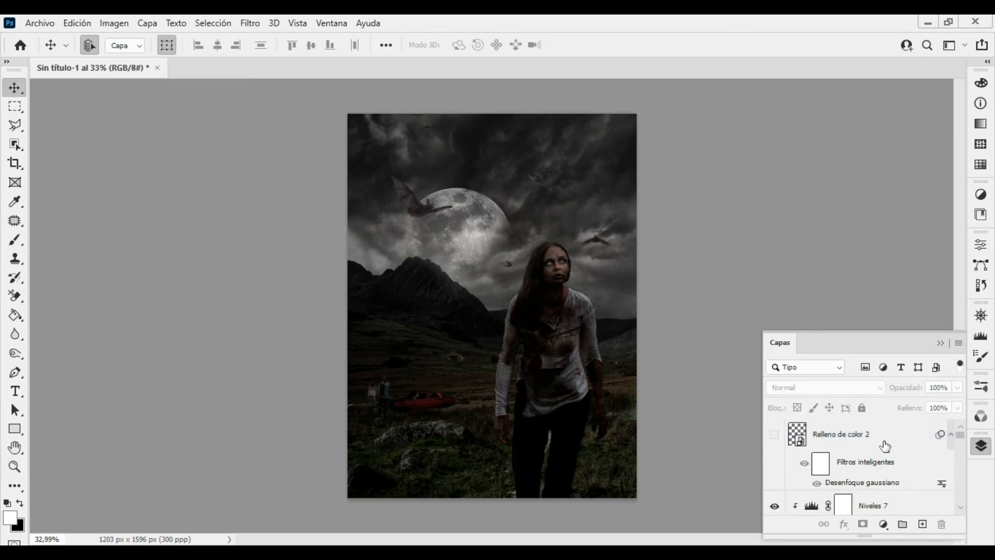
Show the window glow layer again and set its blend mode to Color
click(834, 440)
click(843, 384)
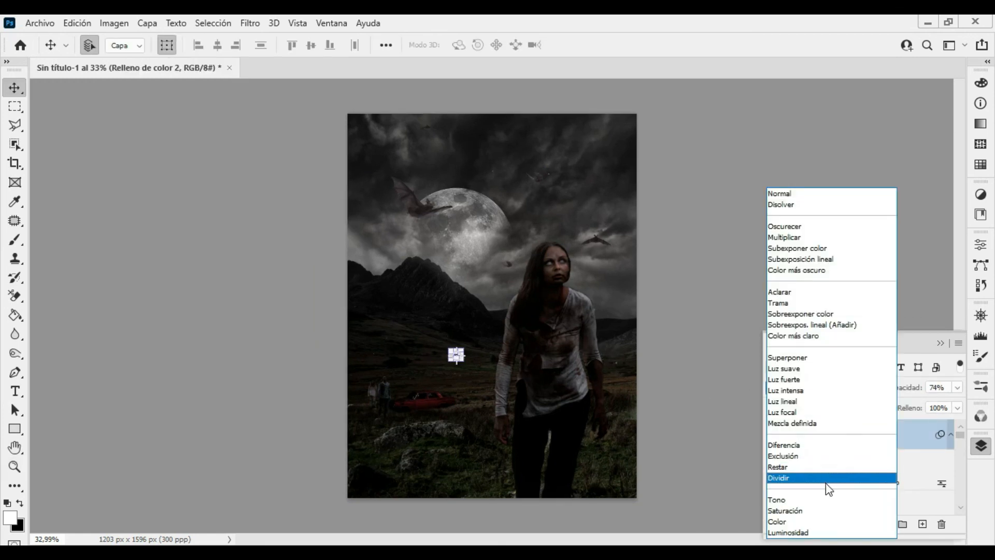
click(796, 520)
click(682, 411)
key(ctrl+space)
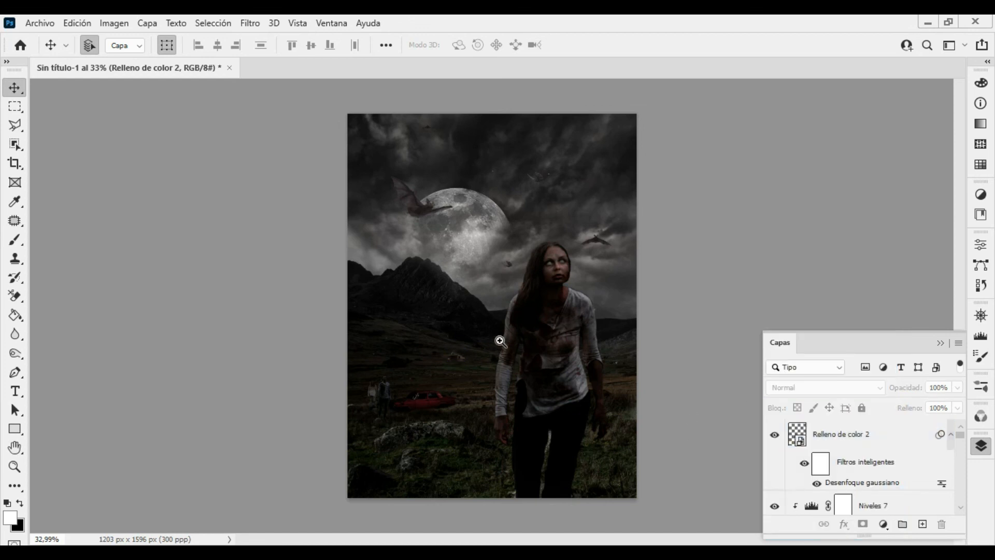
mouse_move(463, 355)
mouse_down()
mouse_move(484, 356)
mouse_move(454, 357)
mouse_up()
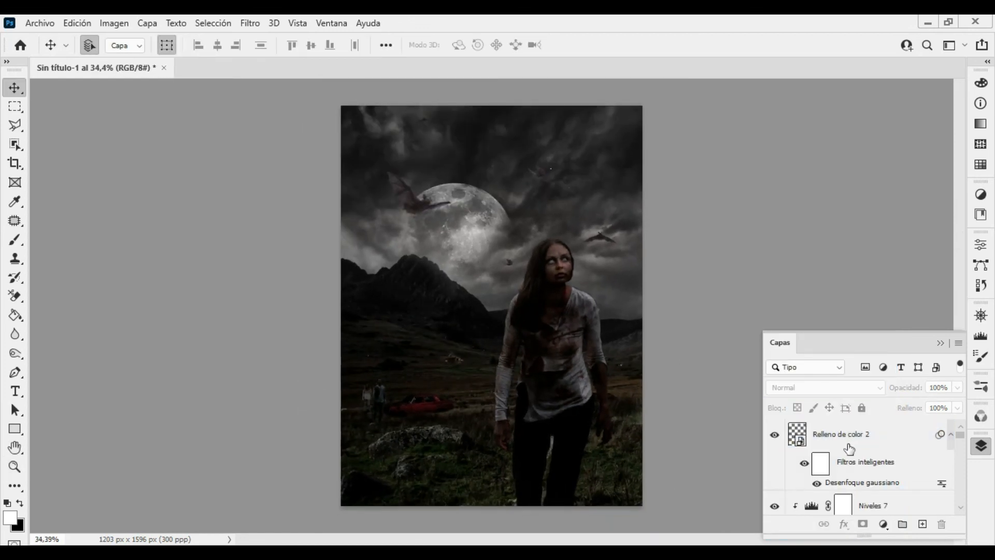
Group all the layers and create a merged copy of the group above it
click(915, 436)
drag(961, 435, 954, 526)
shift+click(887, 504)
key(ctrl+g)
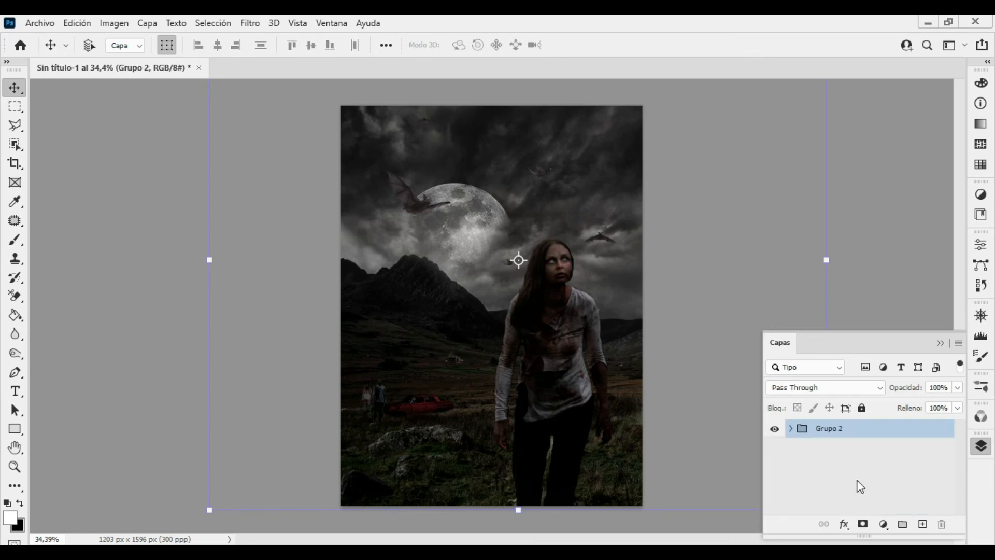
key(ctrl+alt+e)
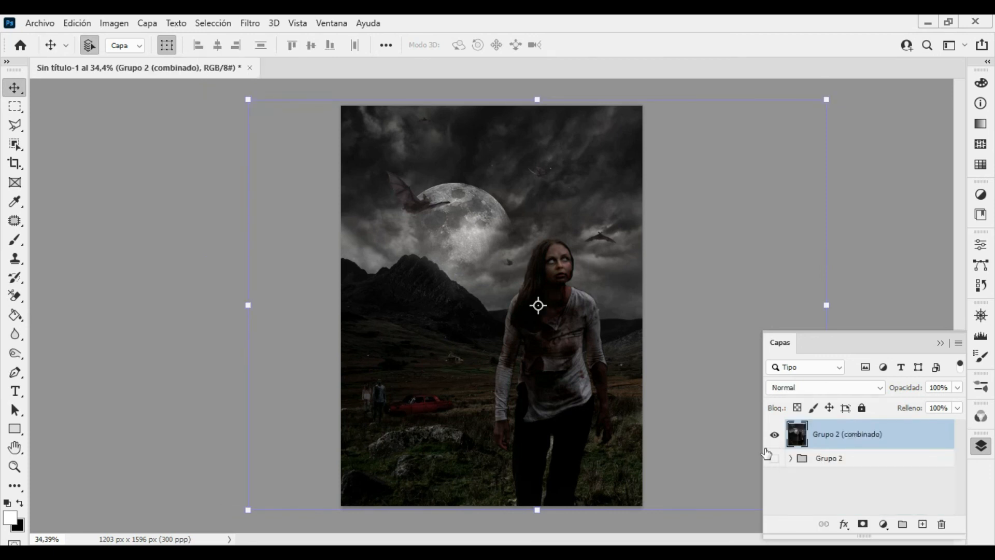
Convert the merged copy of the group into a smart object
click(643, 319)
drag(643, 319, 598, 301)
right_click(885, 439)
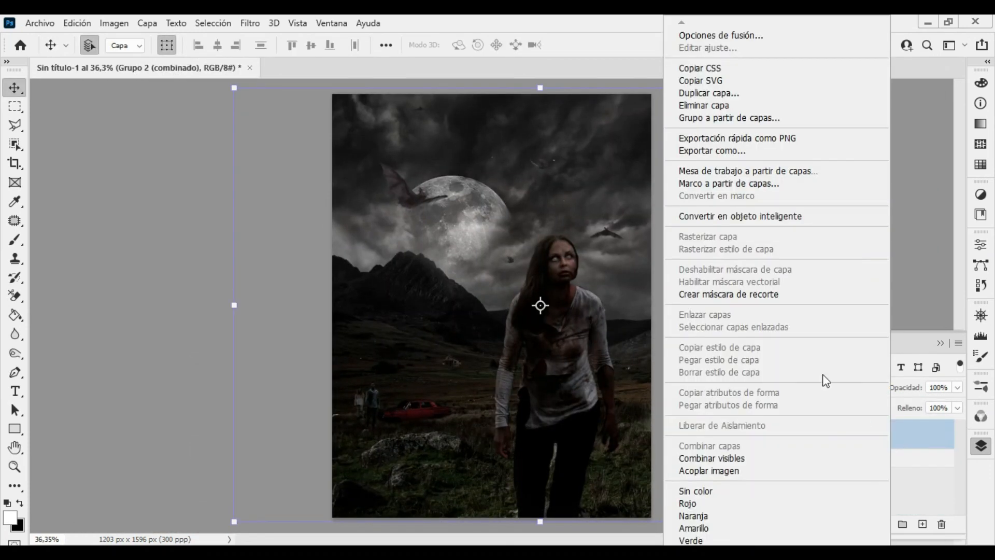
click(740, 217)
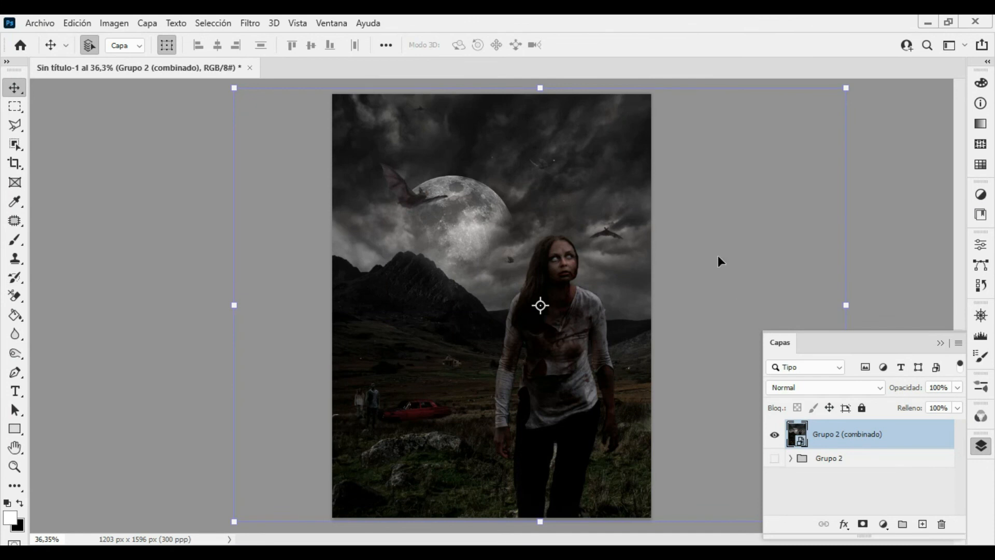
click(717, 255)
Open the Camera Raw filter on the merged smart object and set the temperature to -22 and tint to -7
click(250, 23)
click(860, 436)
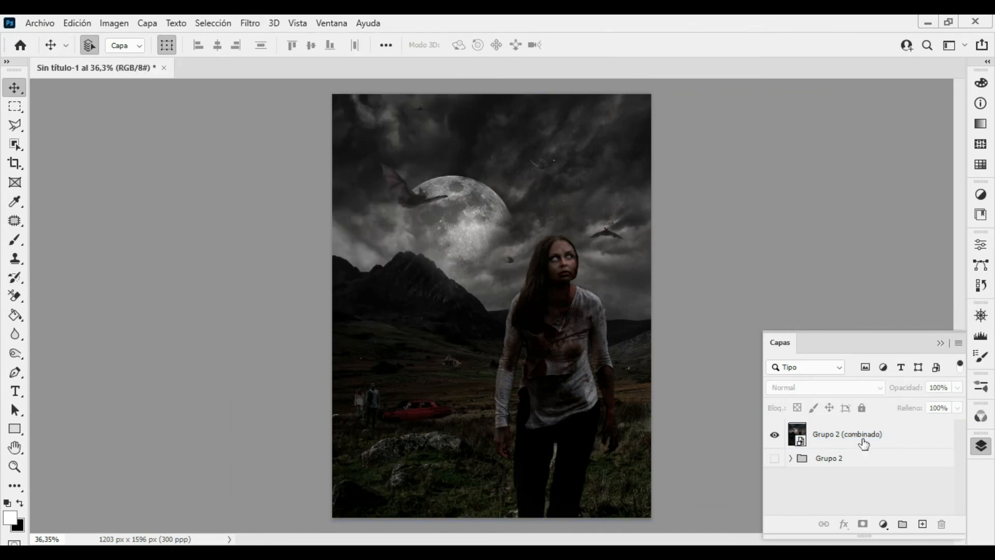
click(861, 436)
click(250, 23)
click(713, 276)
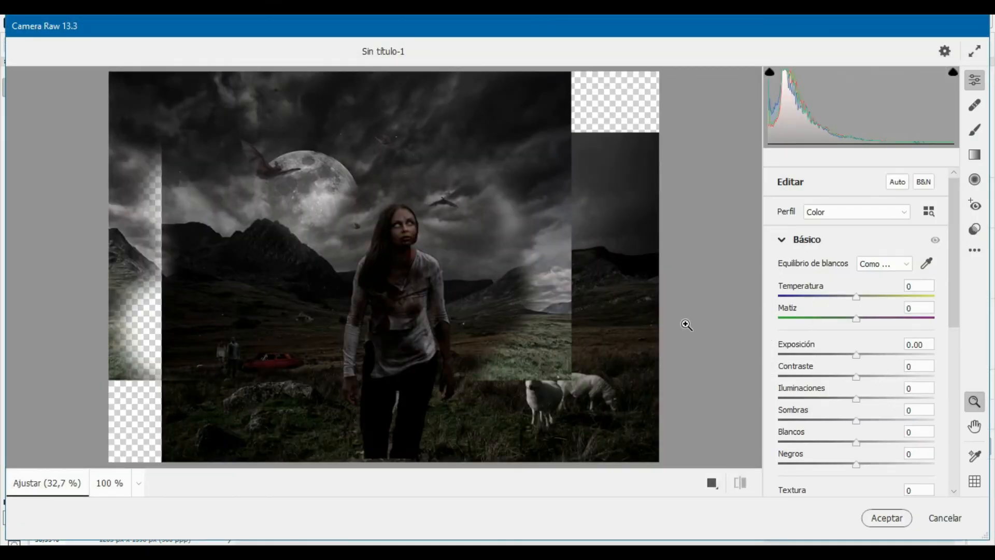
click(604, 347)
click(594, 346)
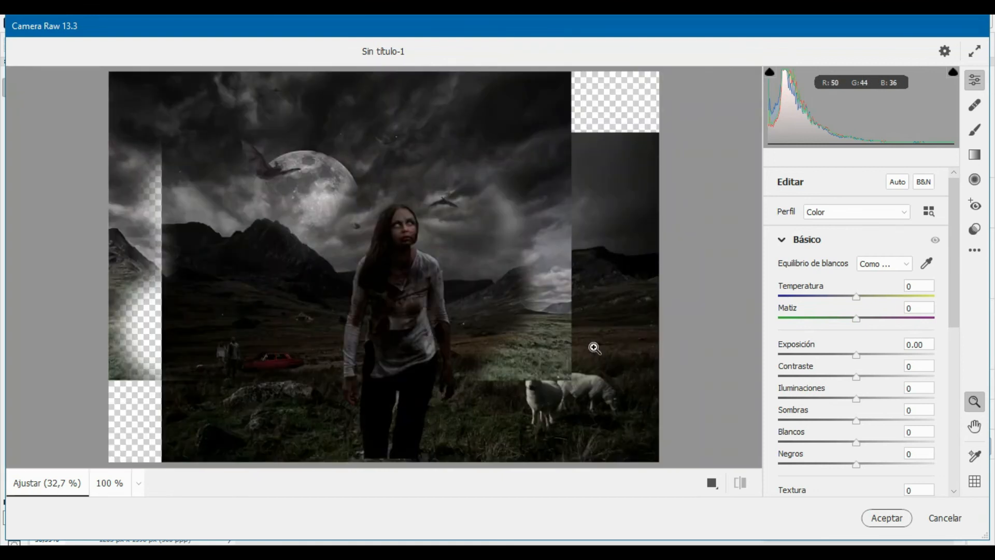
click(594, 348)
click(594, 349)
mouse_move(851, 299)
mouse_down()
mouse_move(838, 295)
mouse_move(840, 317)
mouse_move(871, 318)
mouse_move(851, 318)
mouse_up()
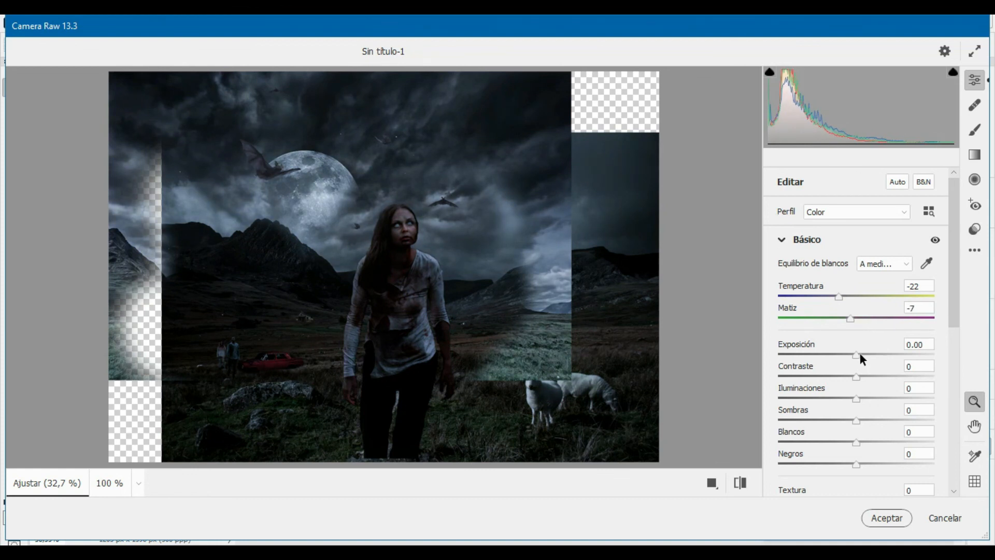
Set exposure to -0.05, contrast +19, highlights +7, shadows +6, whites +6, blacks +16 and texture +21, and apply the Camera Raw filter
mouse_move(859, 353)
mouse_down()
mouse_move(870, 353)
mouse_move(854, 375)
mouse_move(830, 371)
mouse_move(873, 373)
mouse_move(855, 356)
mouse_up()
drag(857, 398, 878, 467)
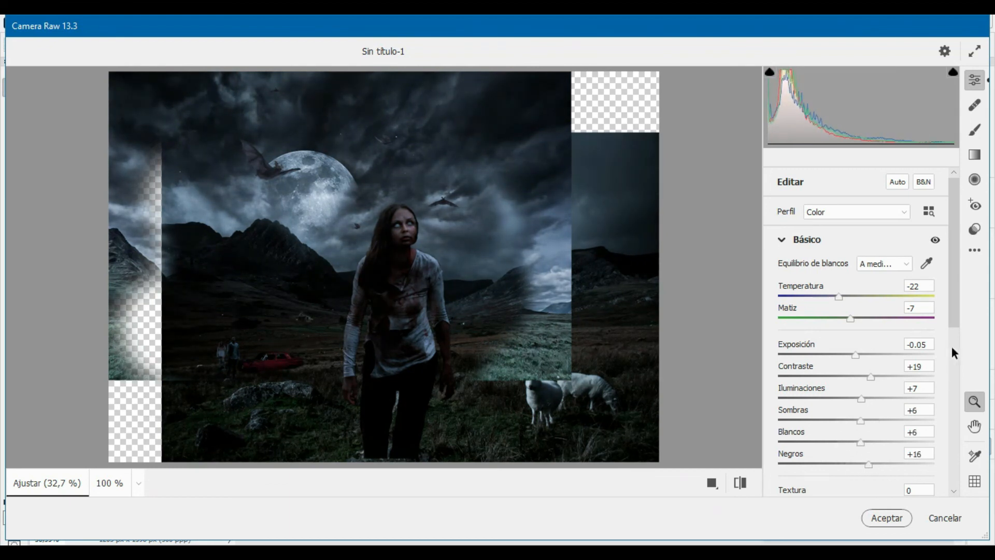
scroll(953, 353, down, 4)
drag(856, 340, 872, 340)
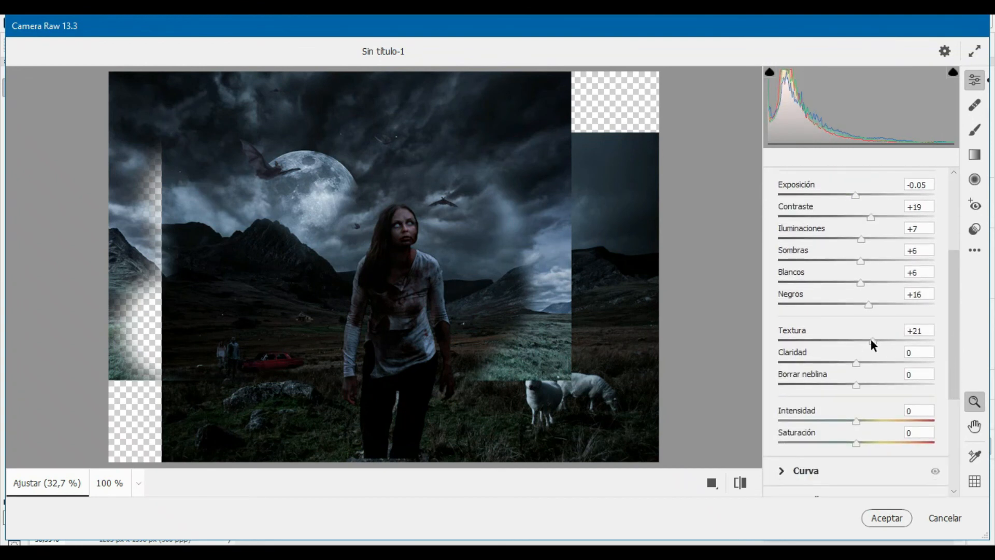
click(886, 518)
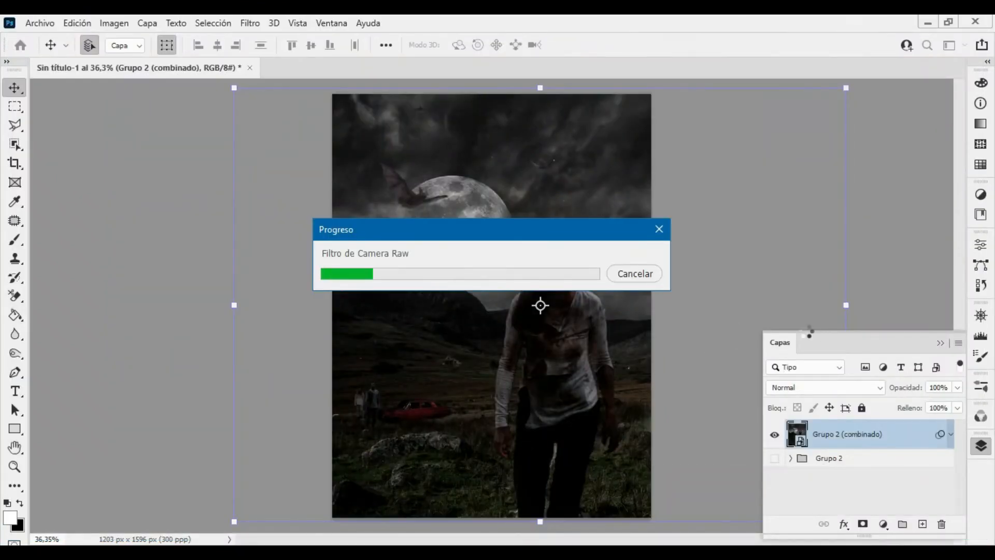
Show the original layer group again and toggle the filtered merged layer off and on to compare before and after
click(775, 434)
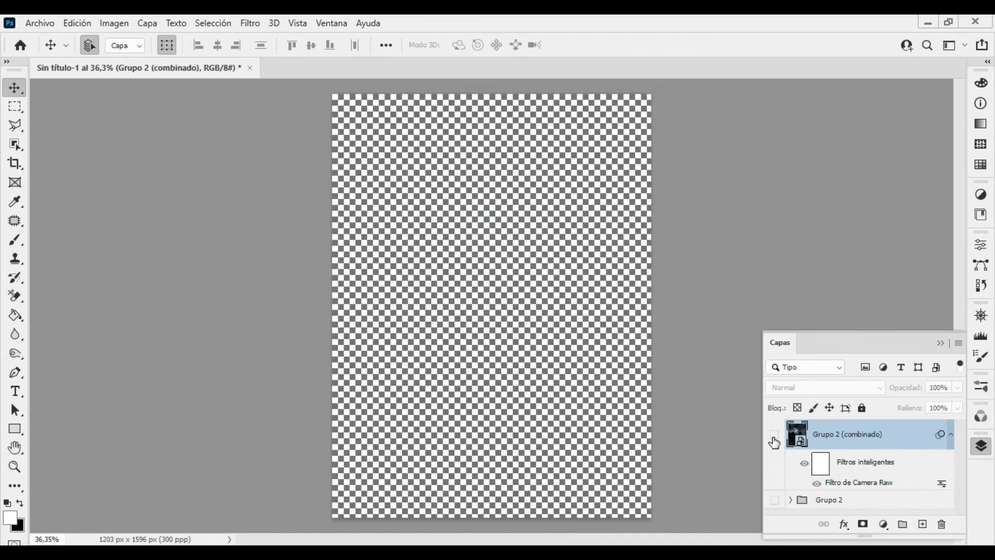
click(775, 499)
click(775, 437)
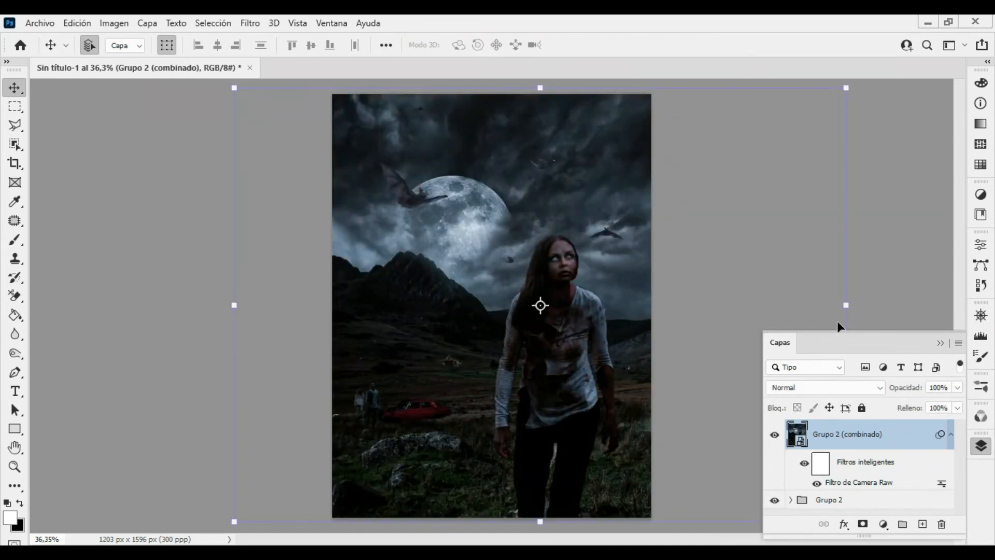